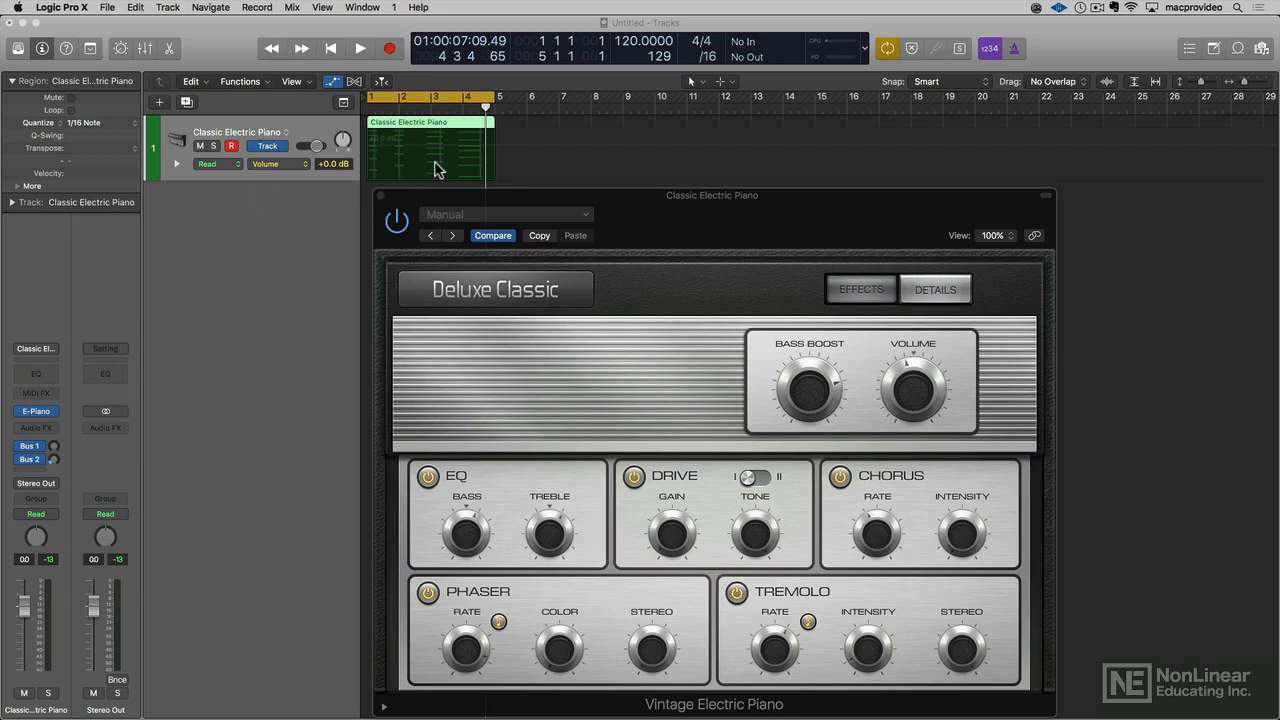
Play back the Classic Electric Piano region while checking the Phaser rate and color, and stop playback
{"action": "key", "text": "space"}
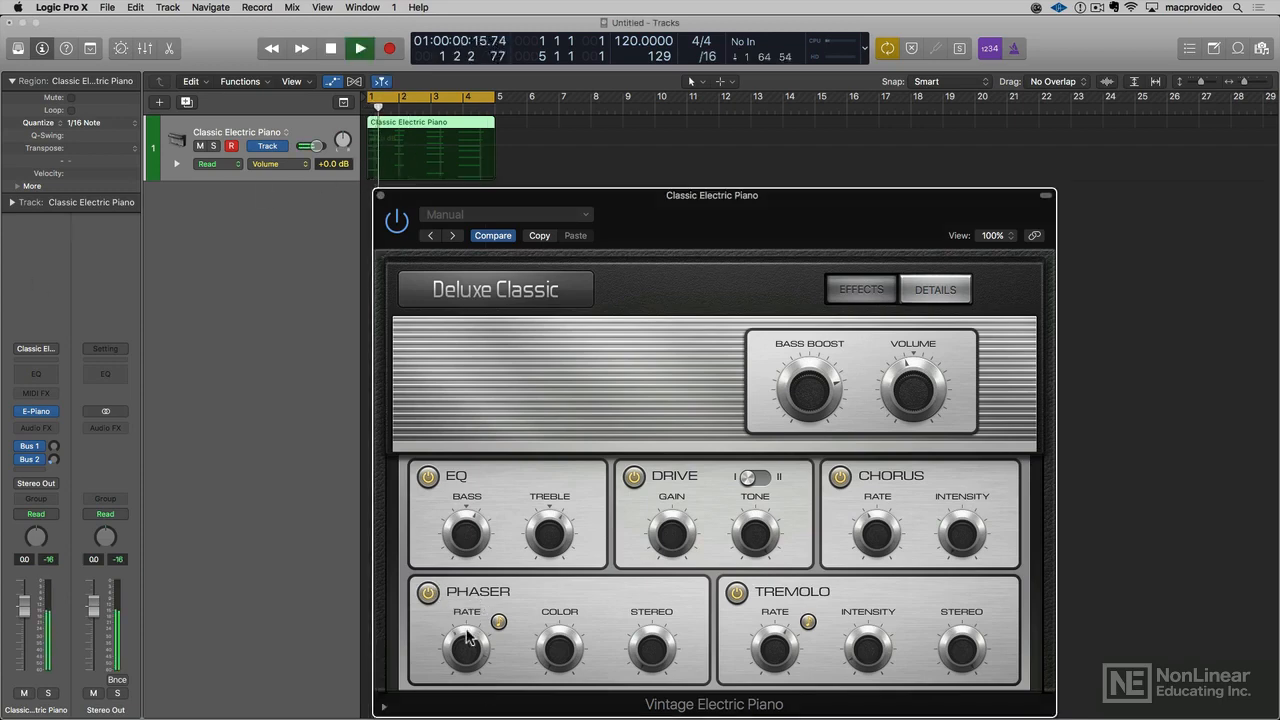
{"action": "mouse_move", "coordinate": [446, 634]}
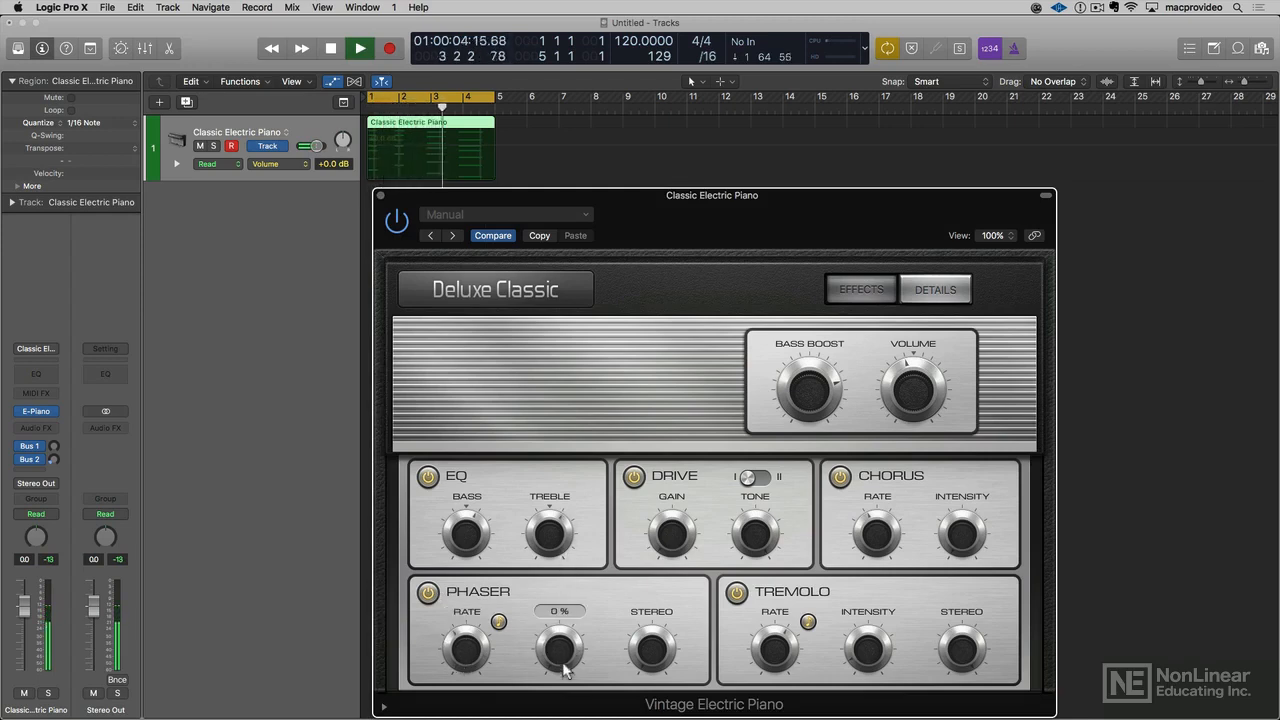
{"action": "key", "text": "space"}
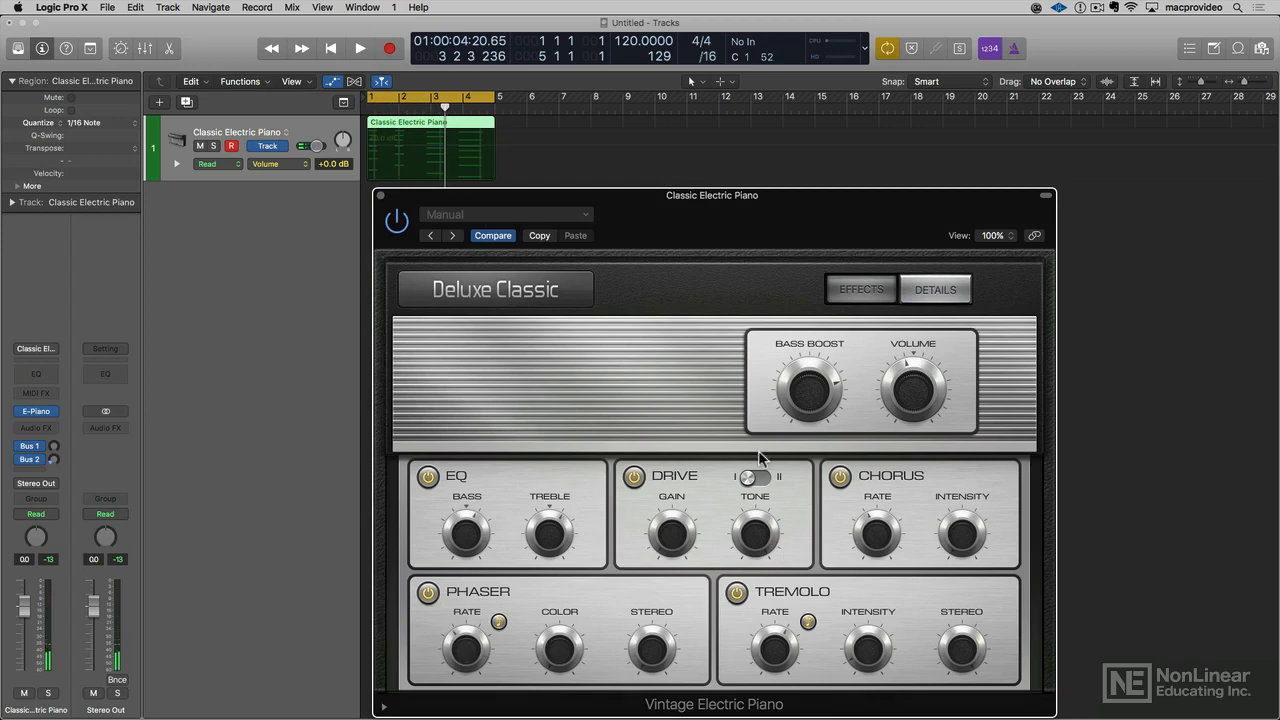
During playback, adjust the EQ treble and set the Tremolo rate to 1 bar
{"action": "key", "text": "space"}
{"action": "mouse_move", "coordinate": [555, 505]}
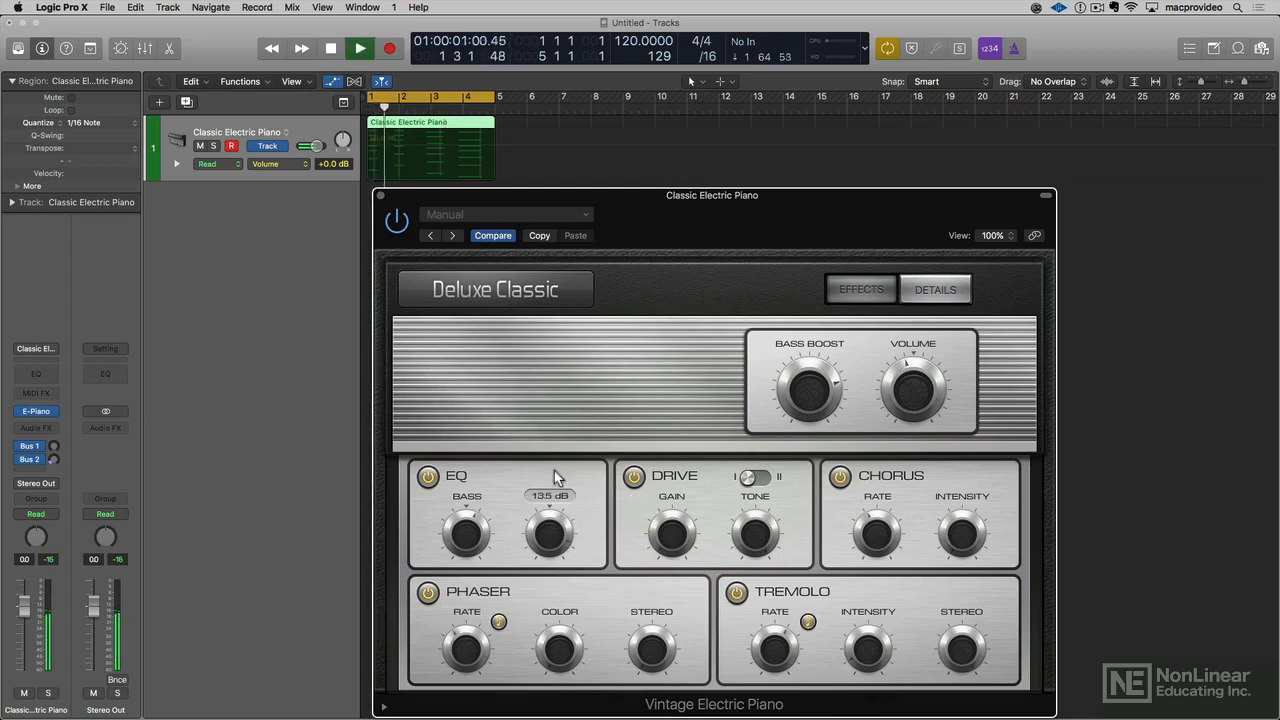
{"action": "mouse_move", "coordinate": [774, 655]}
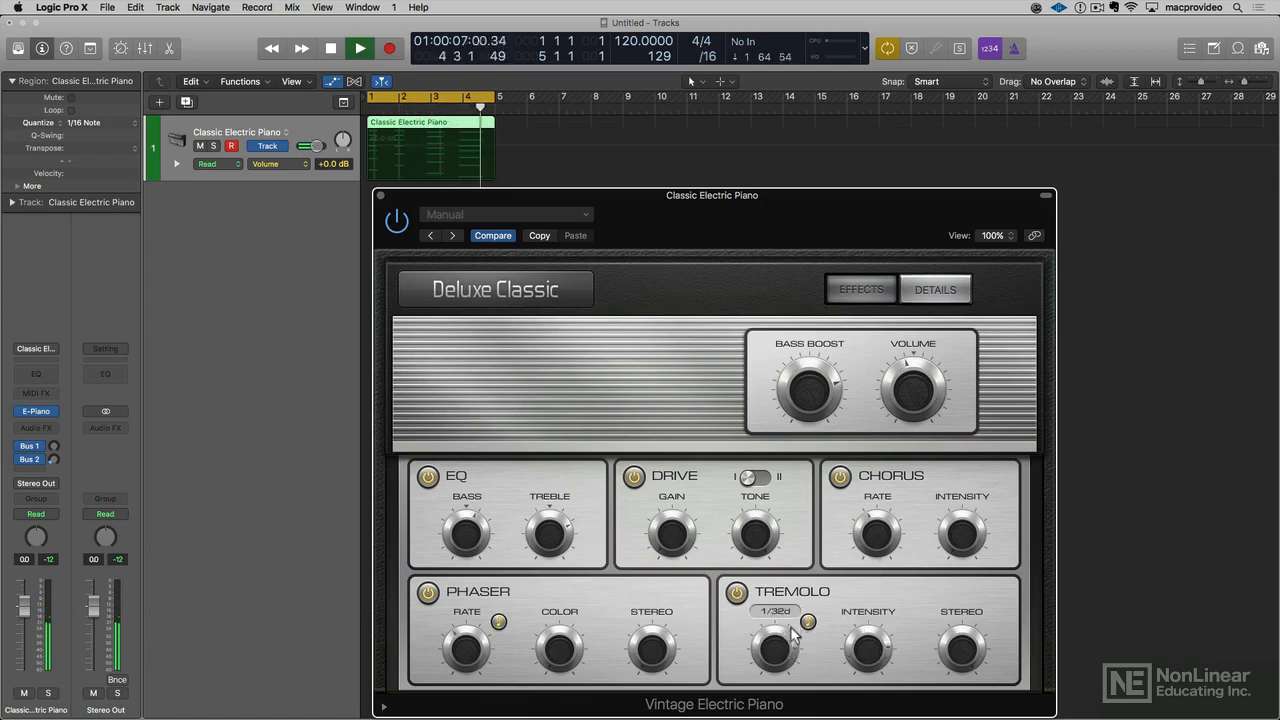
{"action": "left_click_drag", "start_coordinate": [788, 653], "coordinate": [782, 704]}
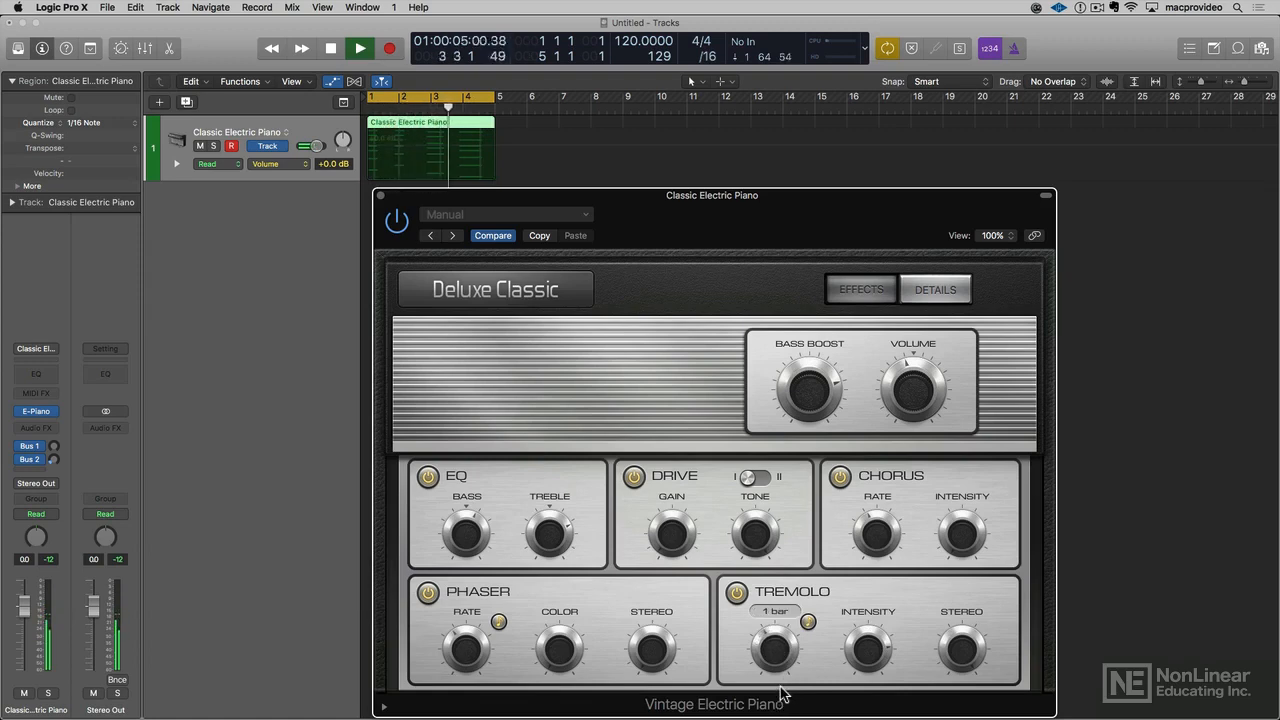
{"action": "key", "text": "space"}
{"action": "mouse_move", "coordinate": [862, 606]}
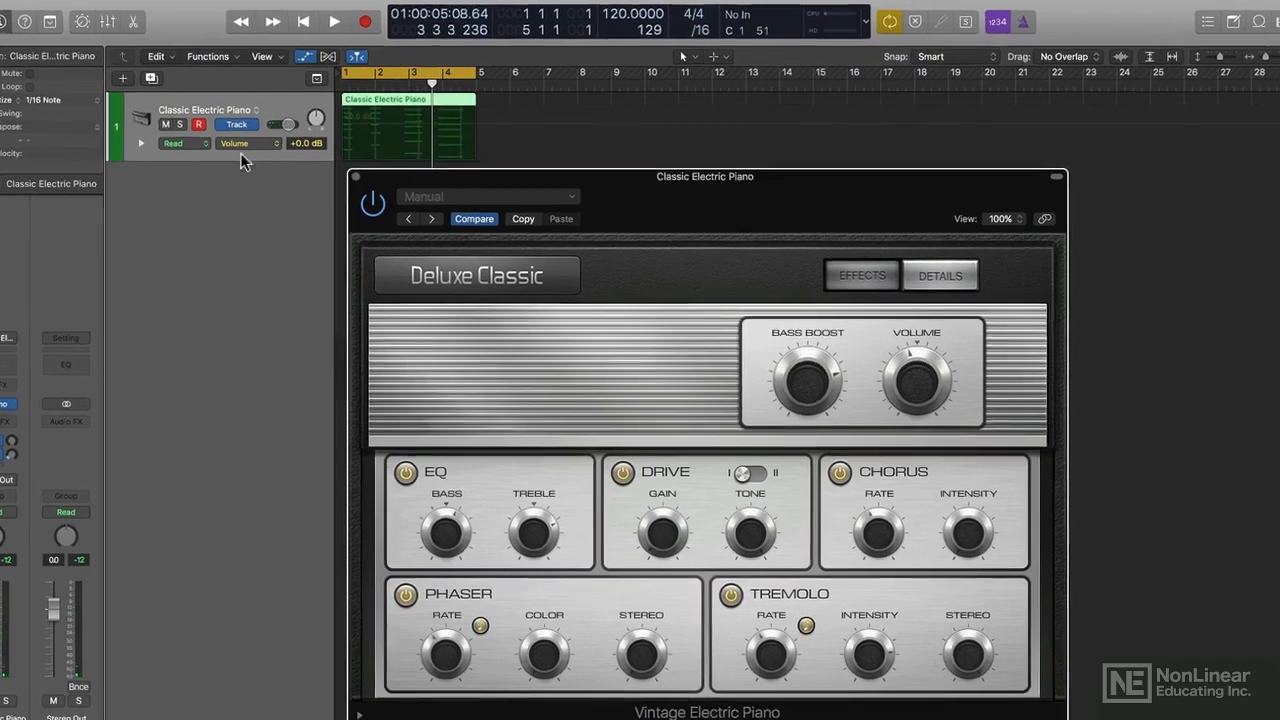
Display the E-Piano Tremolo Rate automation on the Classic Electric Piano track
{"action": "left_click", "coordinate": [270, 163]}
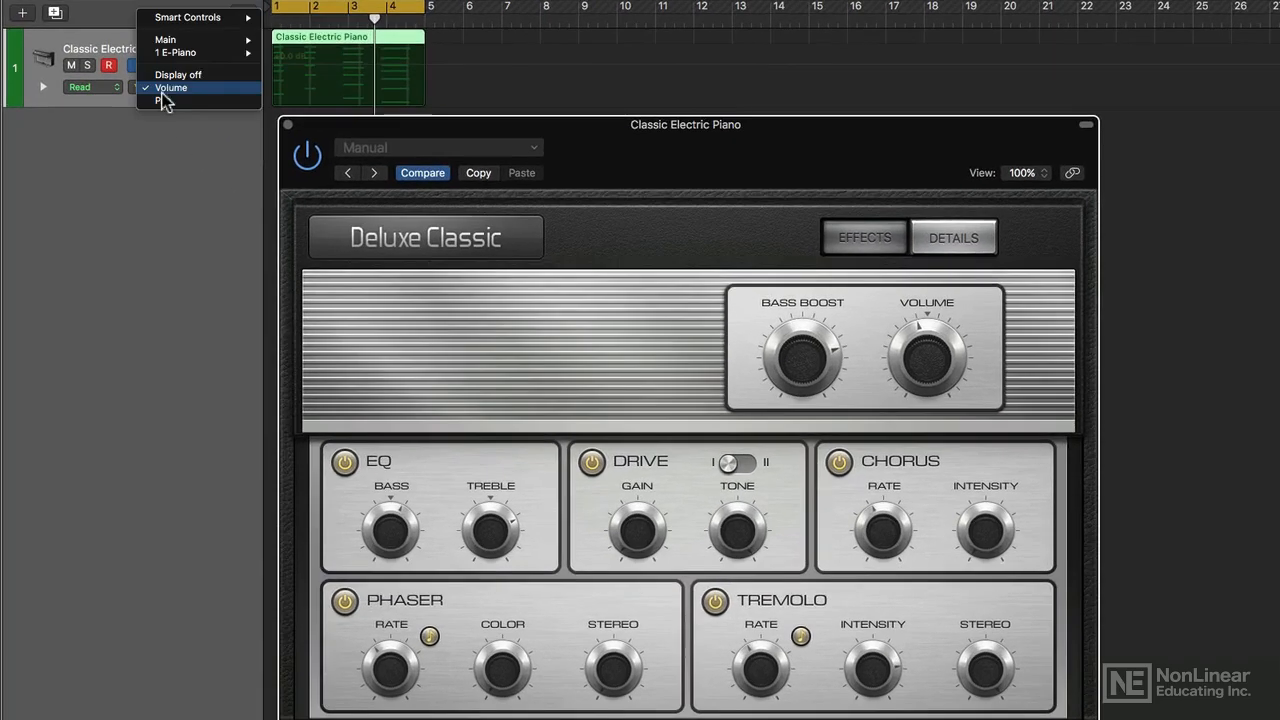
{"action": "mouse_move", "coordinate": [301, 140]}
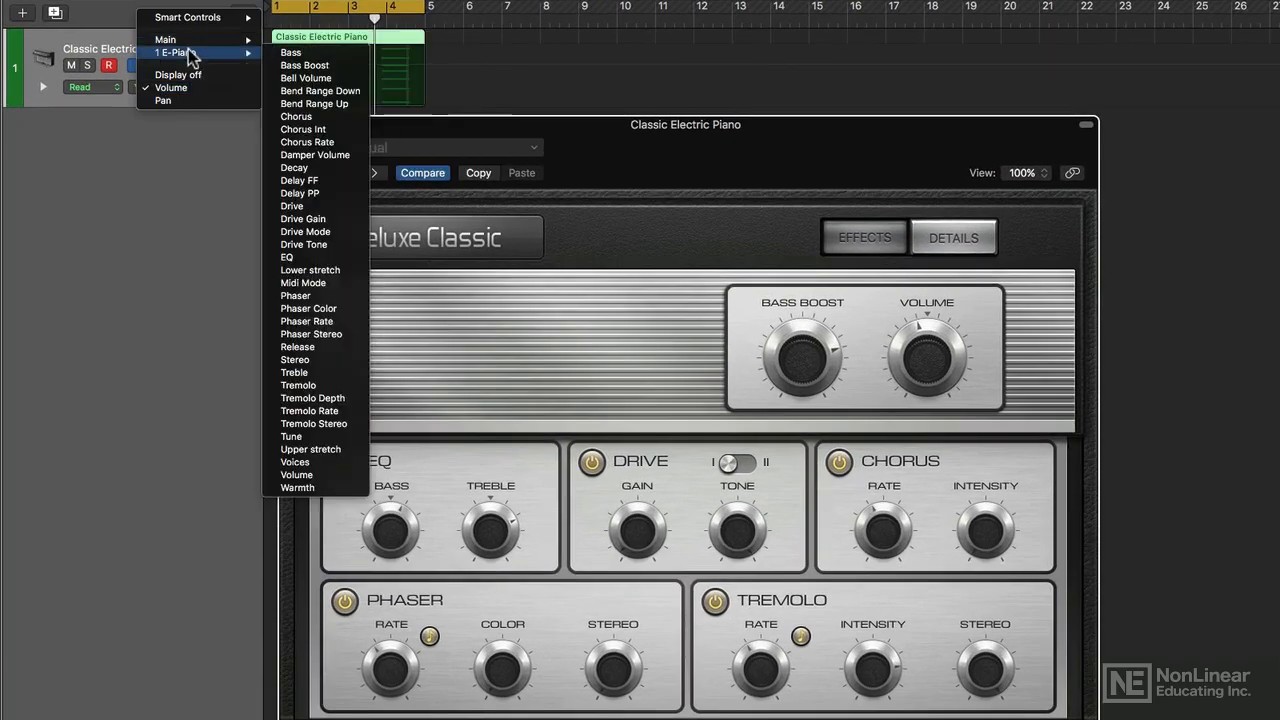
{"action": "left_click", "coordinate": [310, 411]}
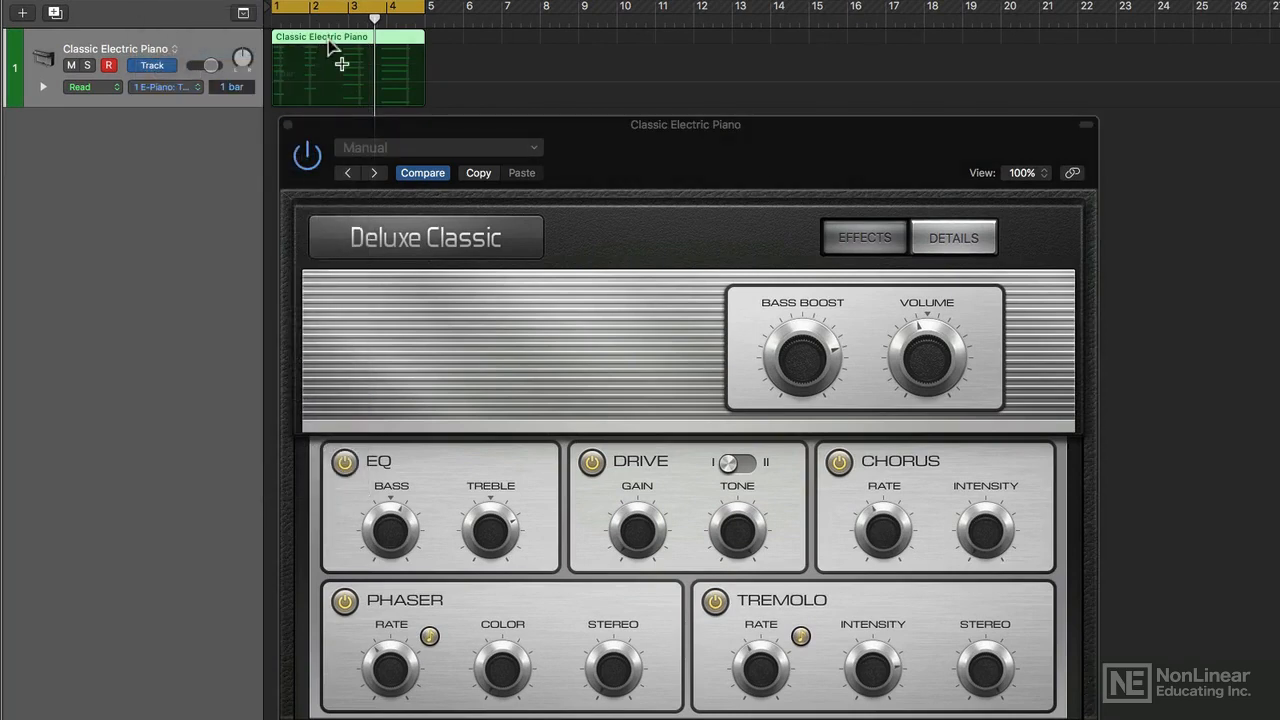
Shape the Tremolo Rate automation from 1 bar at the region start up to 1/64d past bar 4 and back to 1 bar at bar 5
{"action": "left_click", "coordinate": [328, 42]}
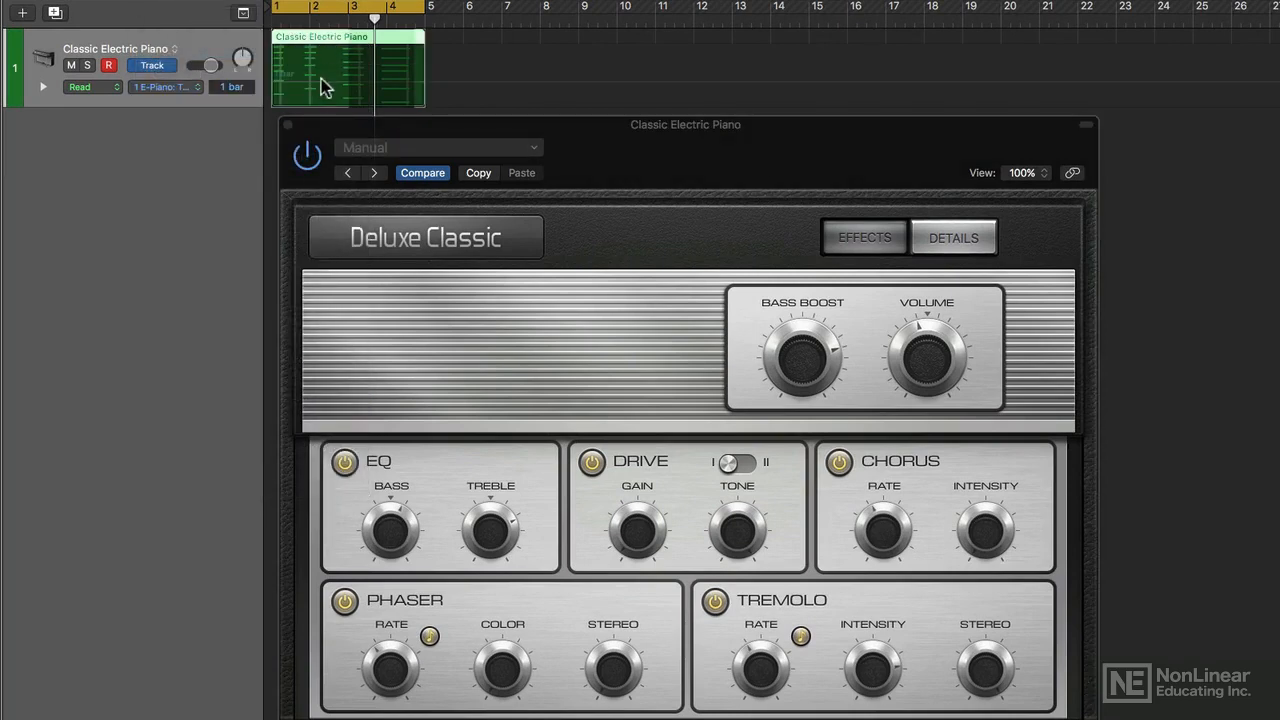
{"action": "left_click", "coordinate": [321, 80]}
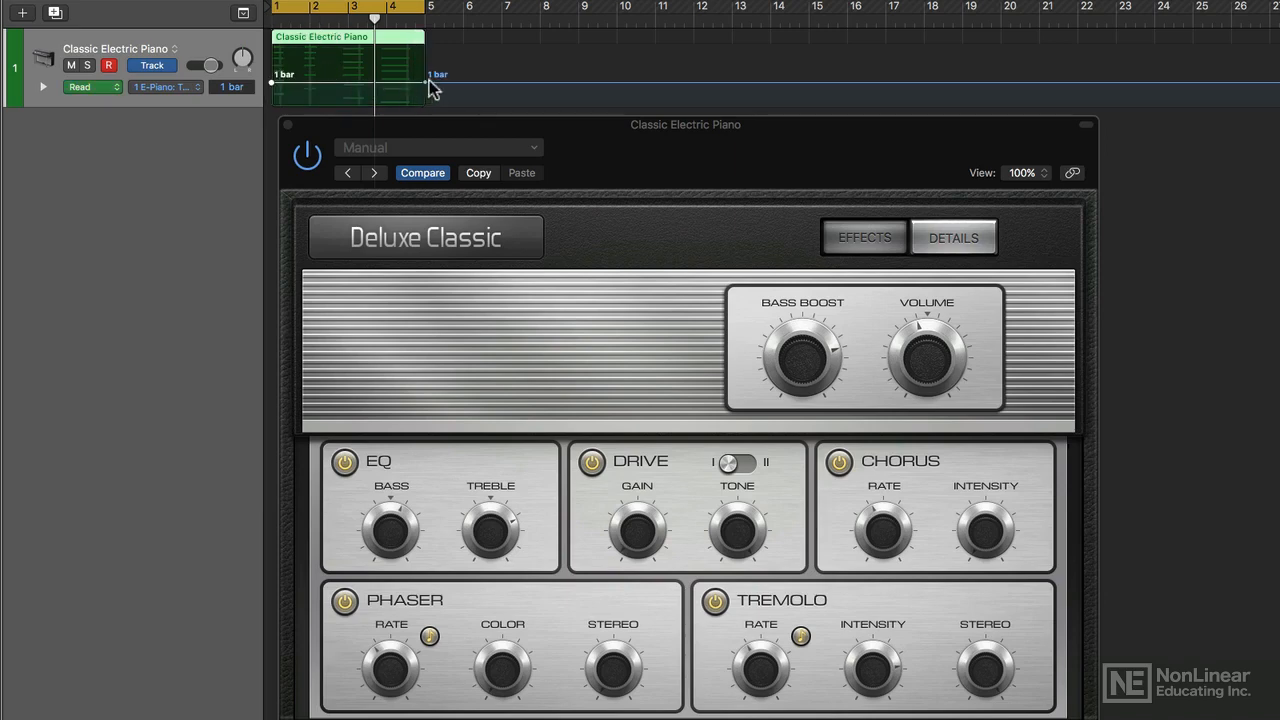
{"action": "mouse_move", "coordinate": [444, 90]}
{"action": "left_mouse_down"}
{"action": "mouse_move", "coordinate": [443, 51]}
{"action": "mouse_move", "coordinate": [457, 40]}
{"action": "mouse_move", "coordinate": [431, 86]}
{"action": "left_mouse_up"}
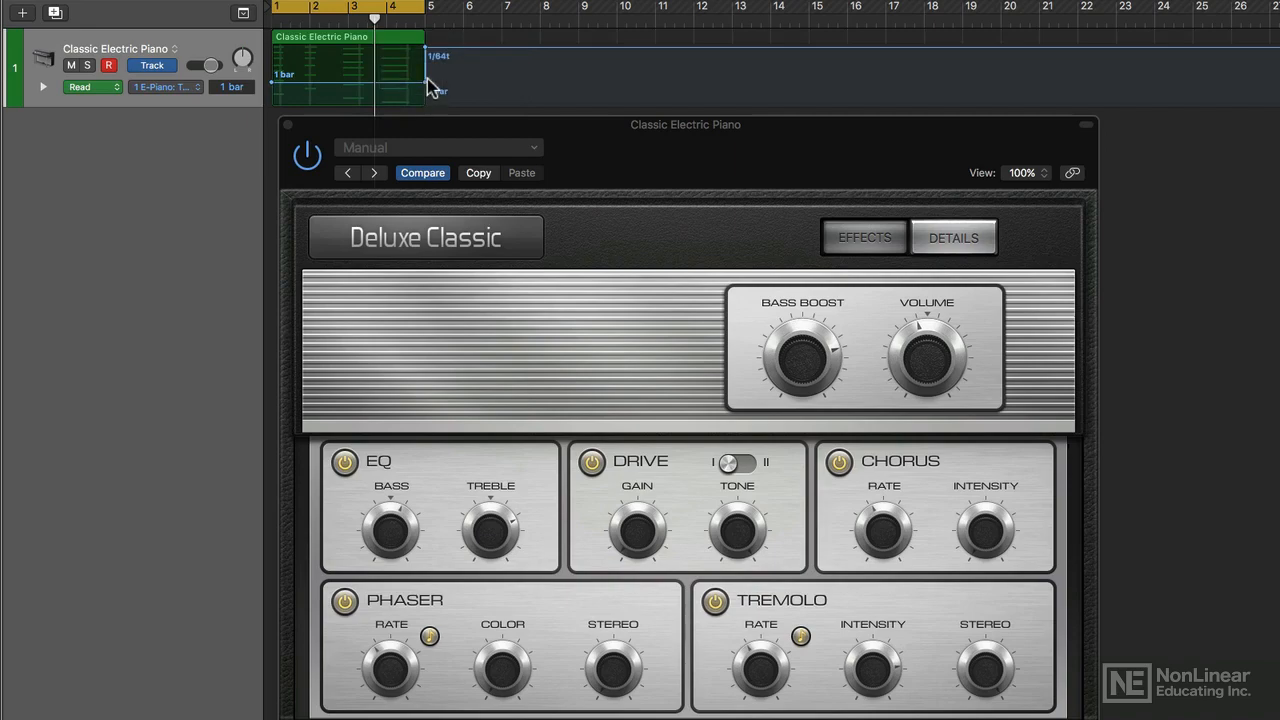
{"action": "double_click", "coordinate": [422, 84]}
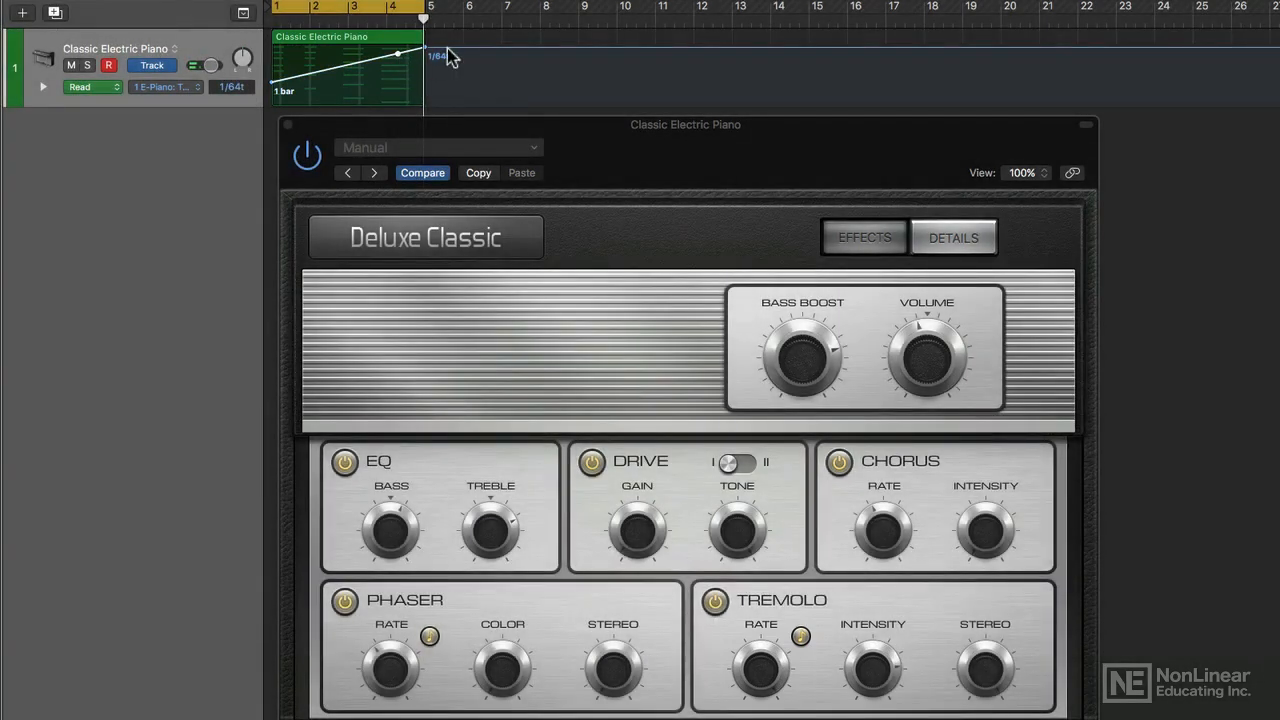
{"action": "left_click_drag", "start_coordinate": [447, 47], "coordinate": [451, 95]}
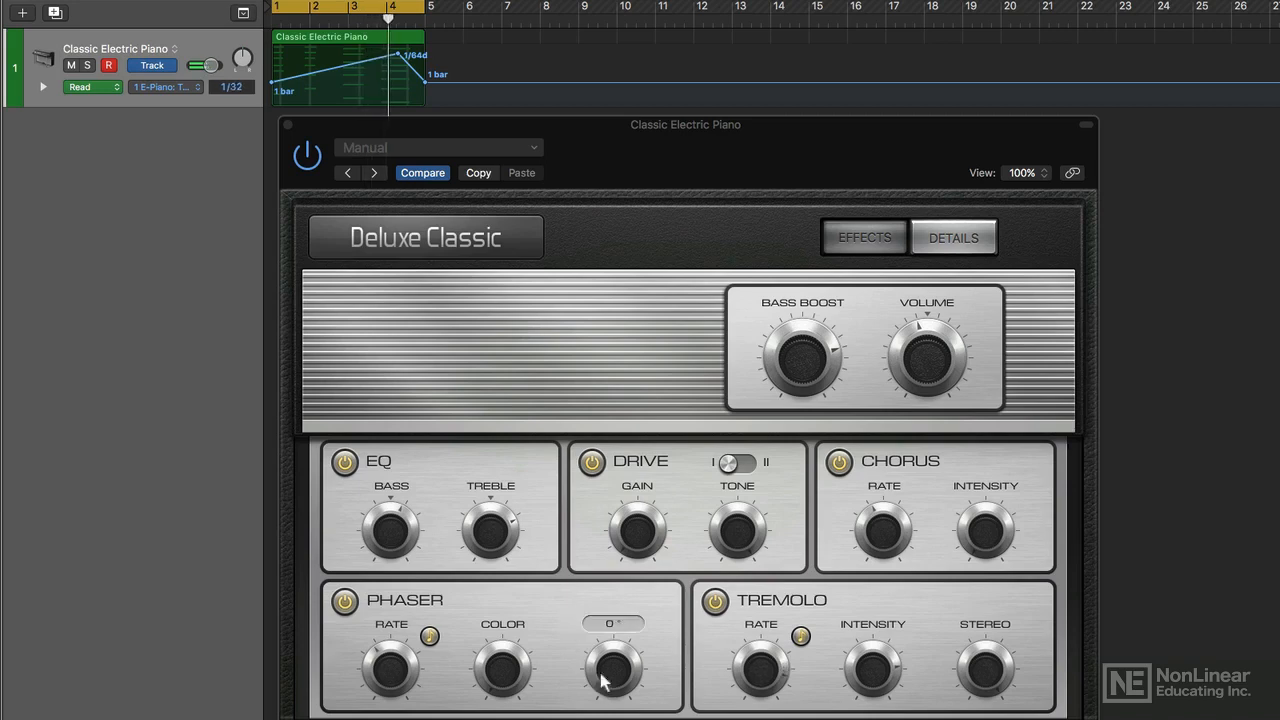
Set the Phaser stereo to 0° and display the E-Piano Phaser Stereo automation on the track
{"action": "mouse_move", "coordinate": [608, 668]}
{"action": "left_mouse_down"}
{"action": "mouse_move", "coordinate": [608, 523]}
{"action": "mouse_move", "coordinate": [605, 678]}
{"action": "left_mouse_up"}
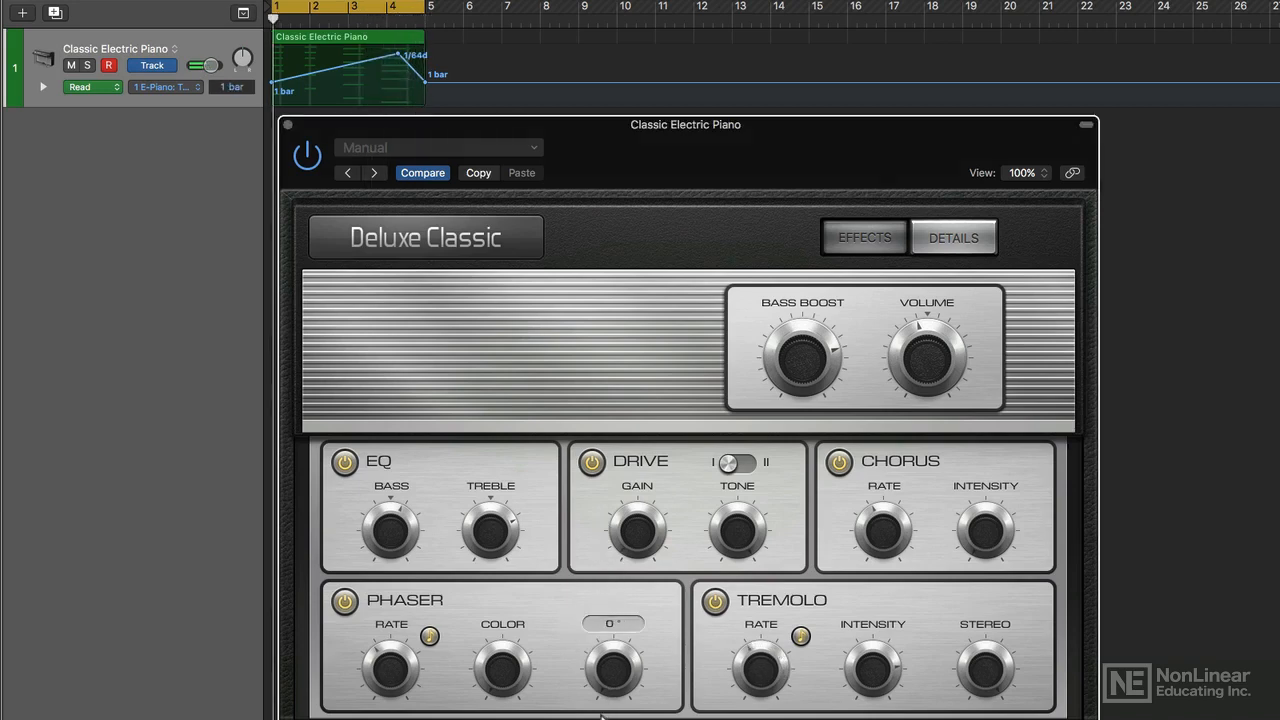
{"action": "left_click", "coordinate": [168, 87]}
{"action": "mouse_move", "coordinate": [211, 0]}
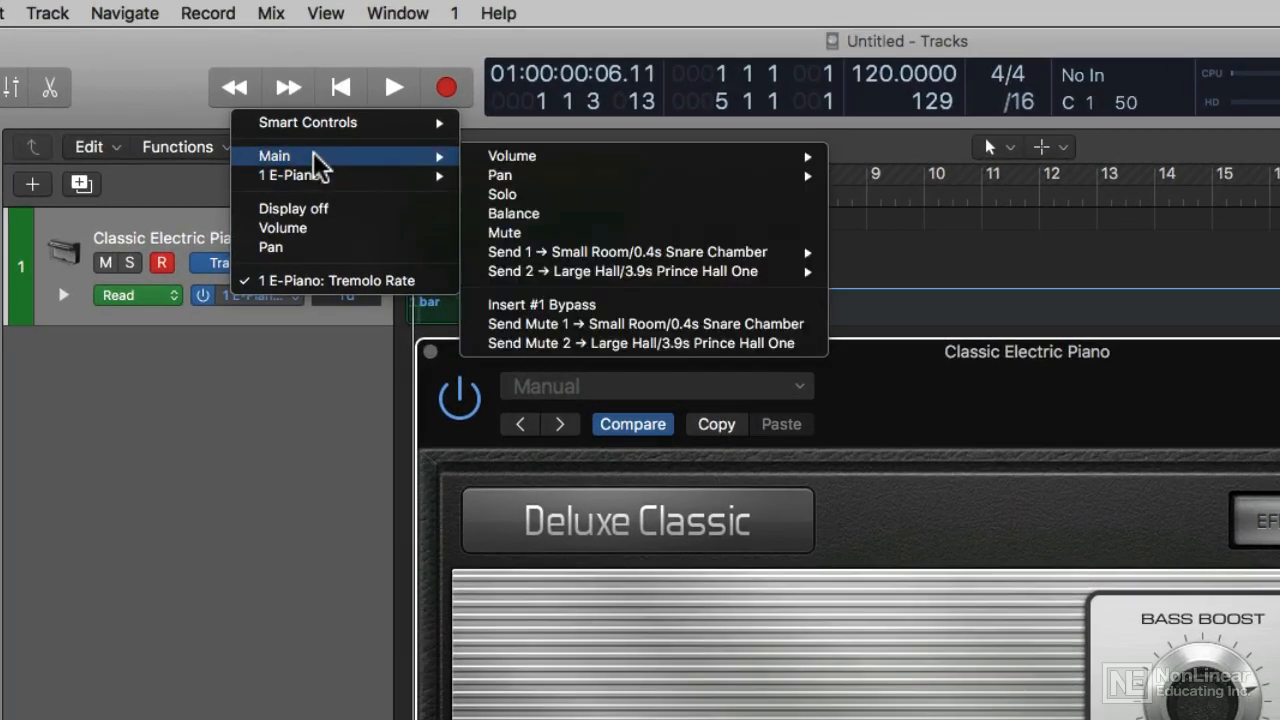
{"action": "mouse_move", "coordinate": [318, 176]}
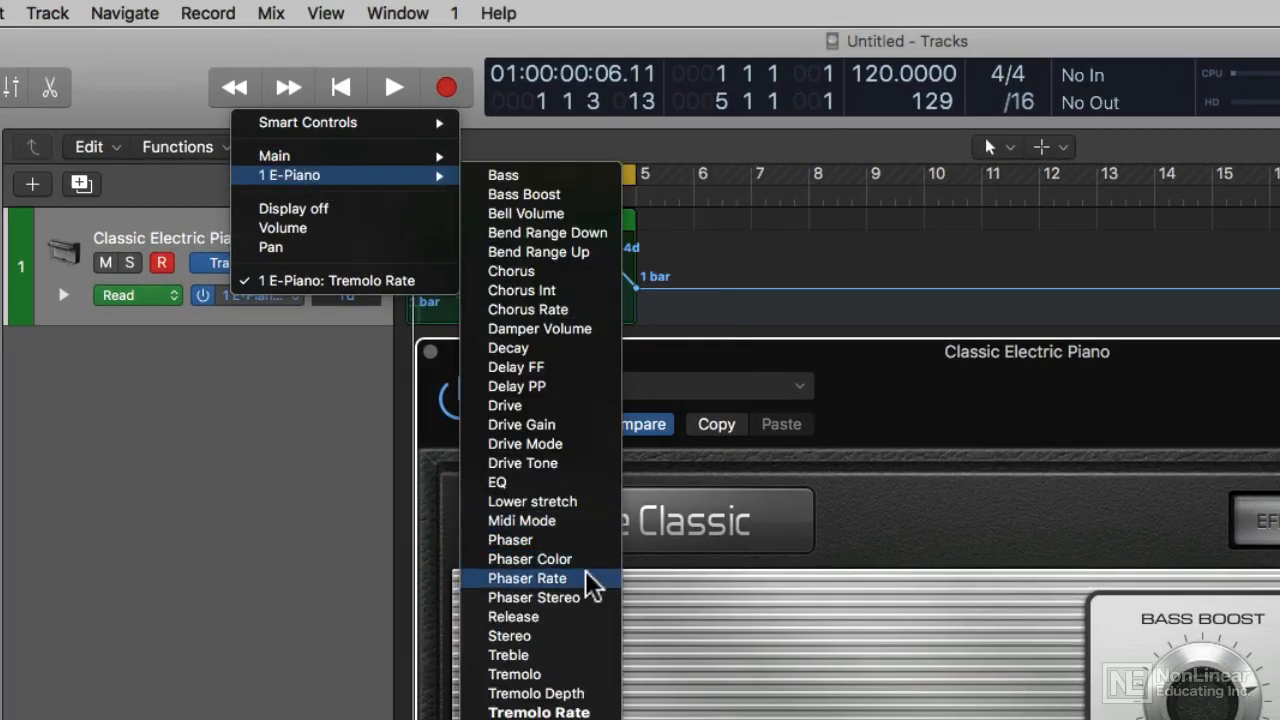
{"action": "left_click", "coordinate": [515, 598]}
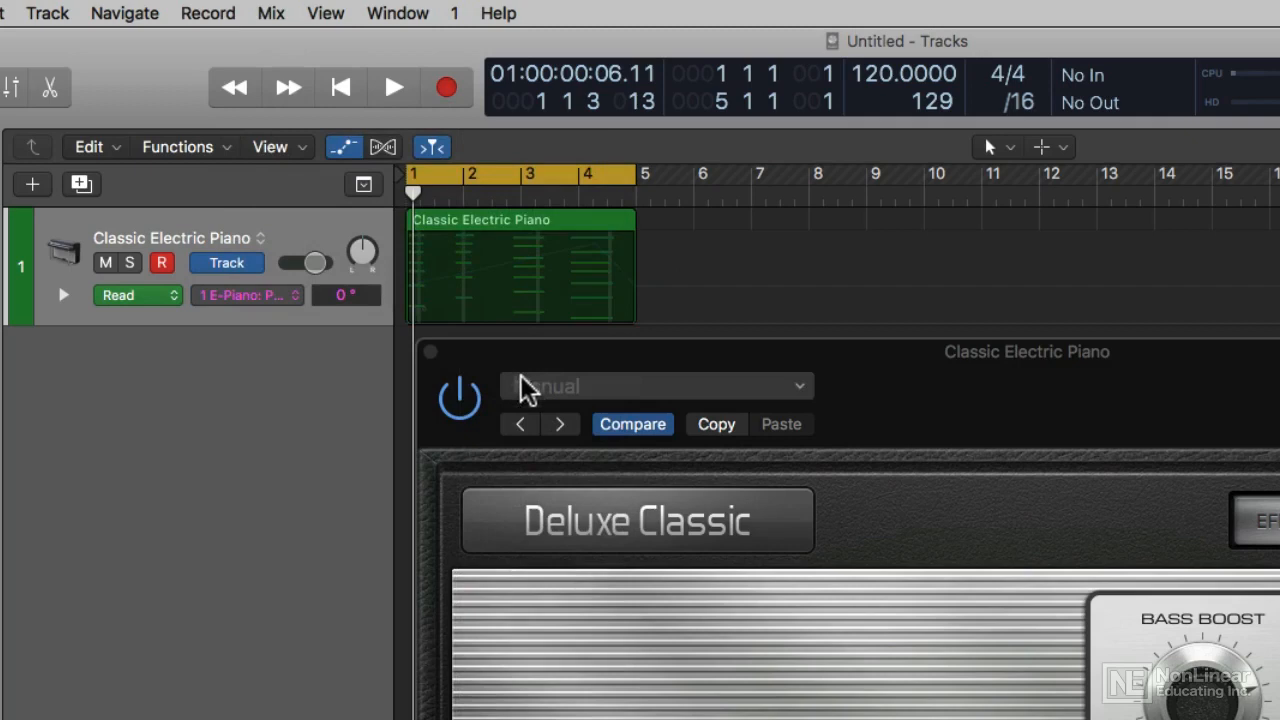
Create paired Phaser Stereo automation points at both region borders and raise the line between them to 180°
{"action": "left_click", "coordinate": [538, 230]}
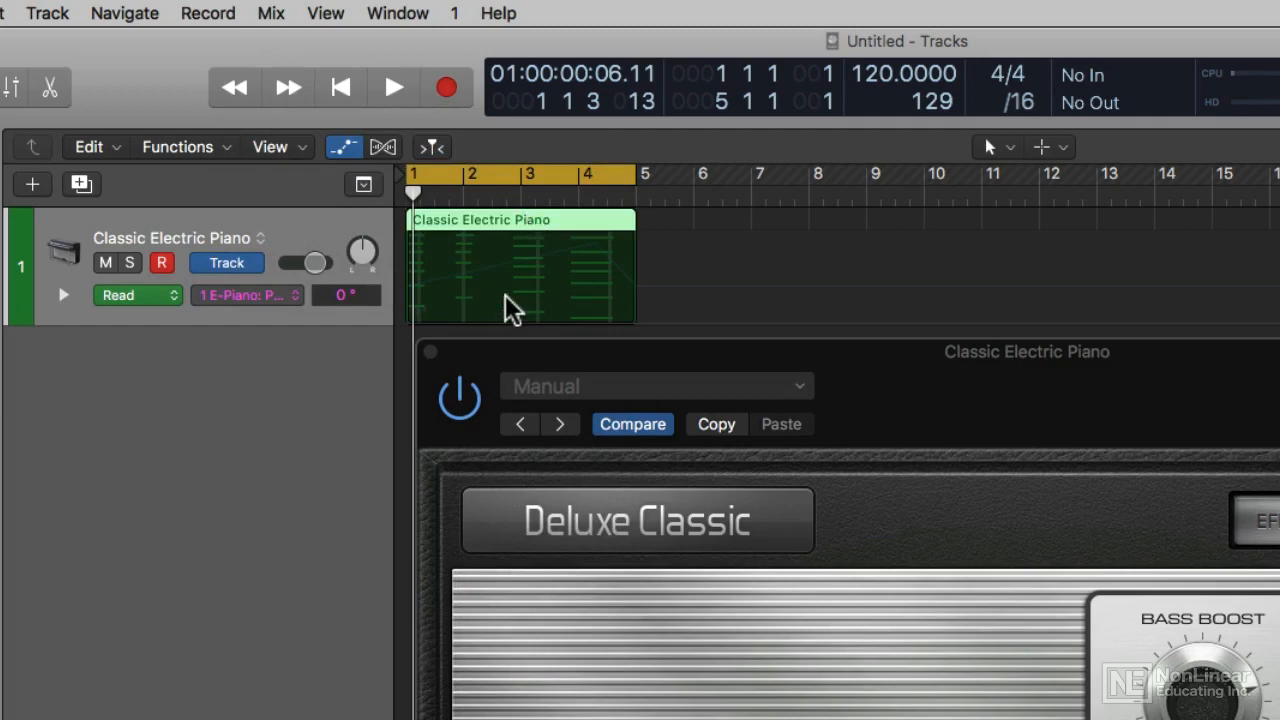
{"action": "key", "text": "ctrl+super+2"}
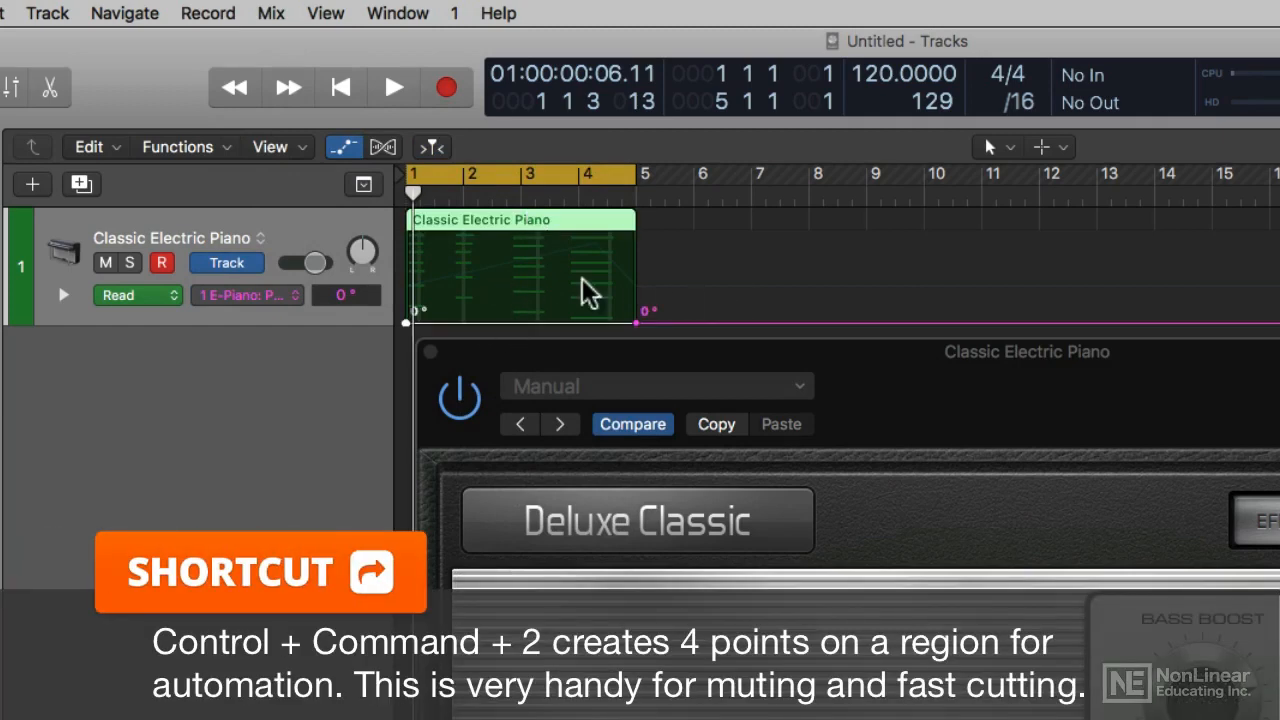
{"action": "left_click_drag", "start_coordinate": [530, 322], "coordinate": [537, 266]}
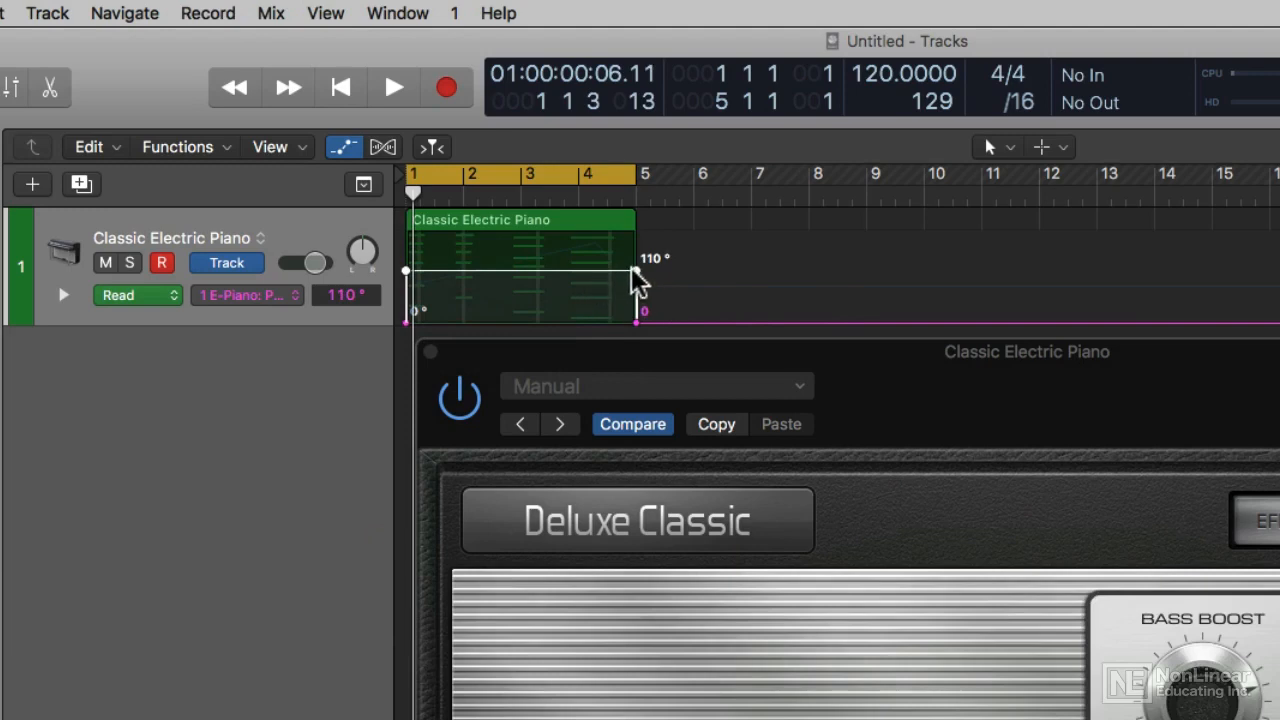
{"action": "left_click_drag", "start_coordinate": [597, 277], "coordinate": [405, 245]}
Delete the 180° Phaser Stereo automation point at the region's start
{"action": "double_click", "coordinate": [405, 236]}
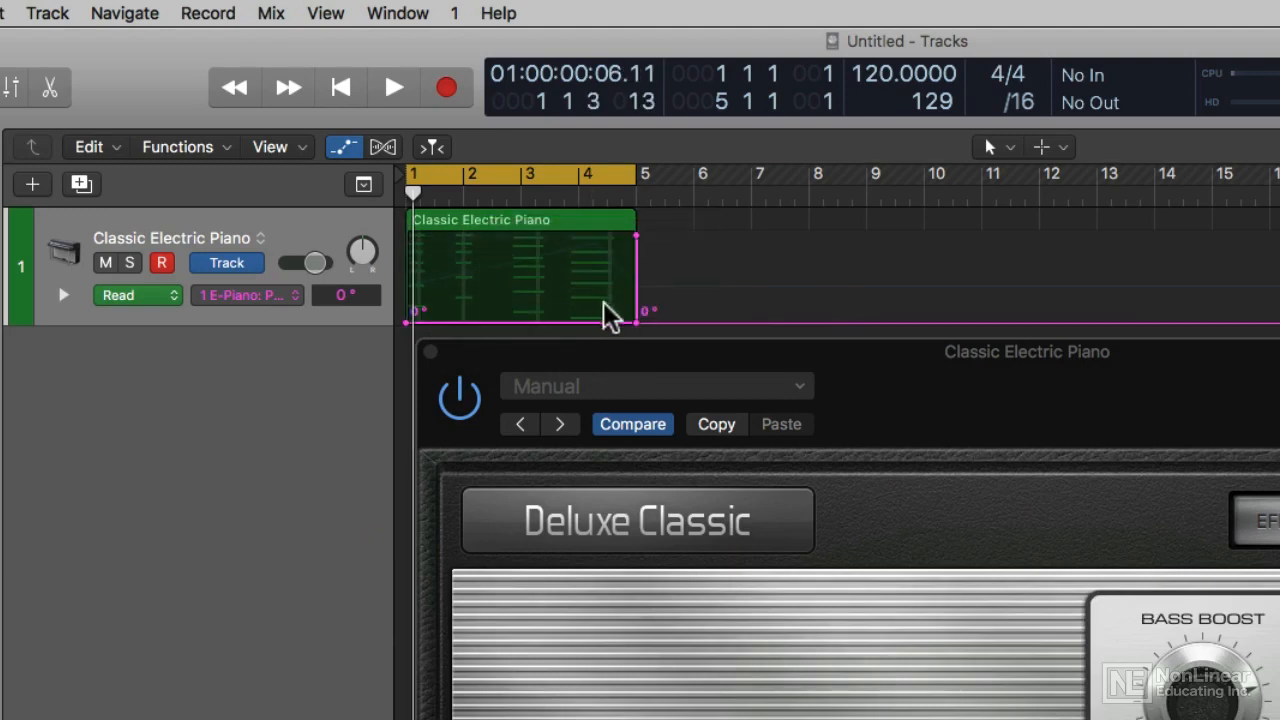
{"action": "key", "text": "super+z"}
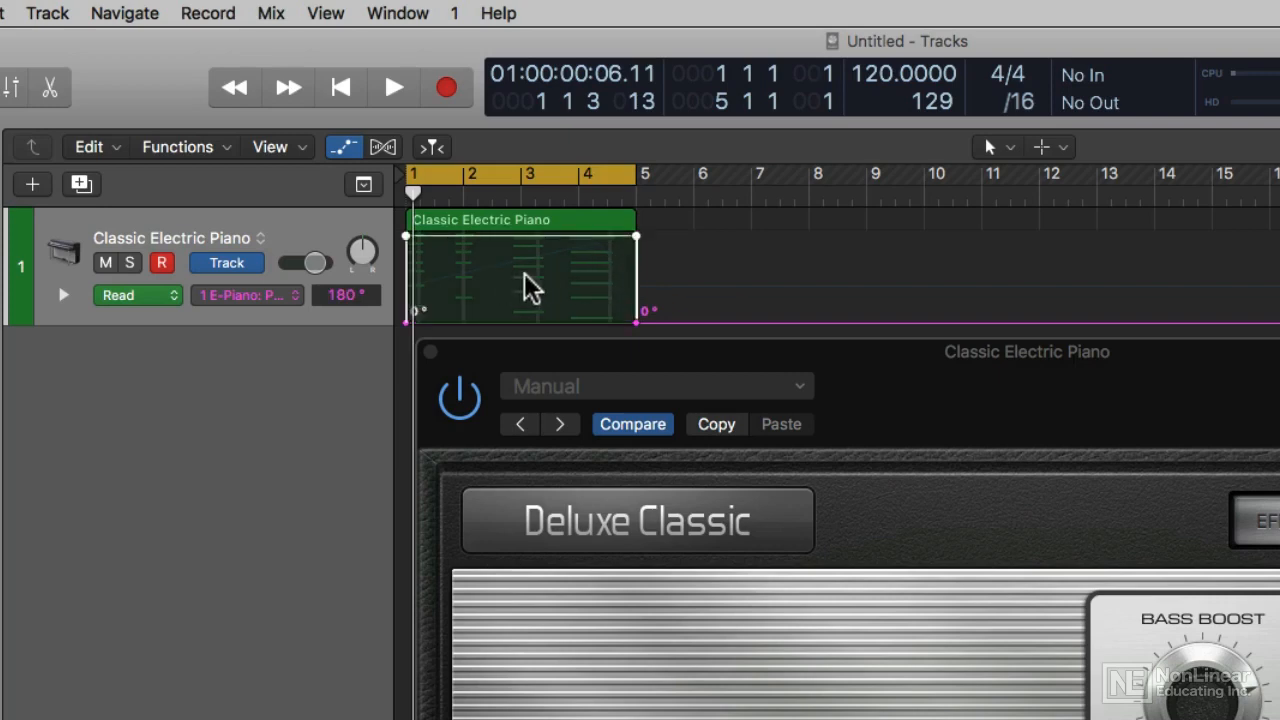
{"action": "double_click", "coordinate": [410, 240]}
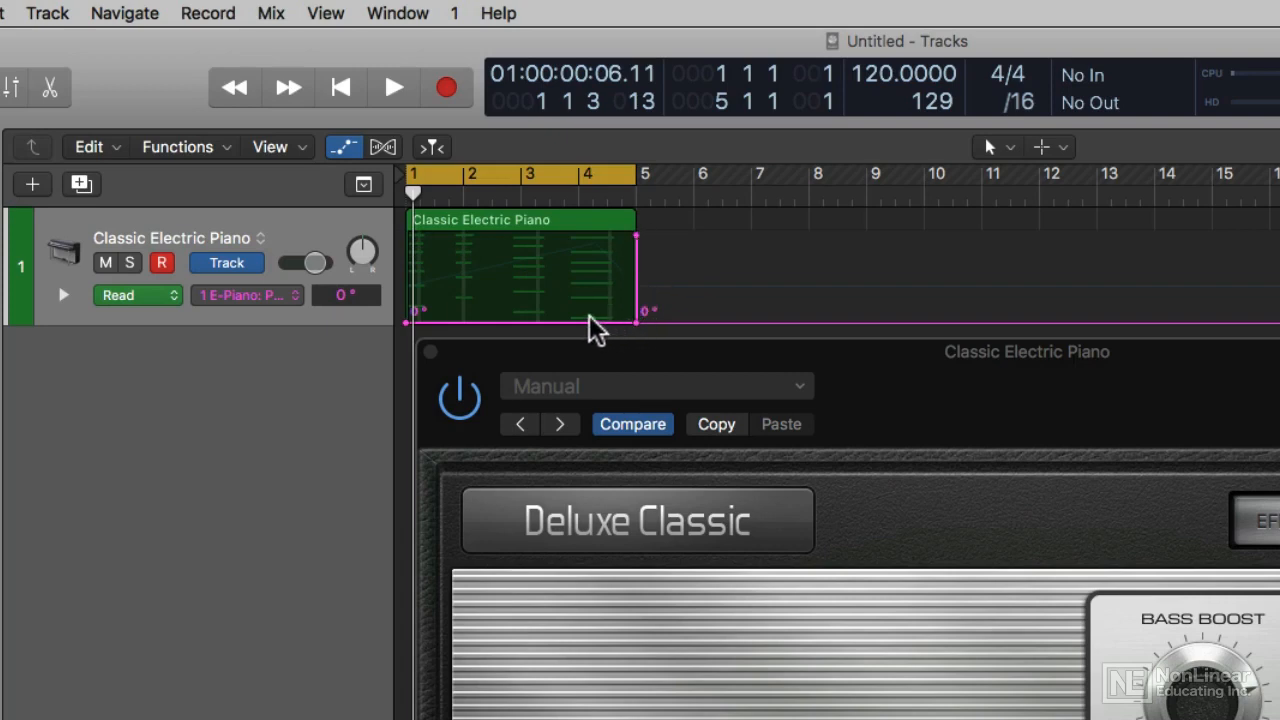
Raise the Phaser Stereo line to about 80° and add steps of about 120° at bar 2, 110° at bar 3 and 150° at bar 4
{"action": "left_click_drag", "start_coordinate": [591, 321], "coordinate": [597, 281]}
{"action": "left_click", "coordinate": [526, 270]}
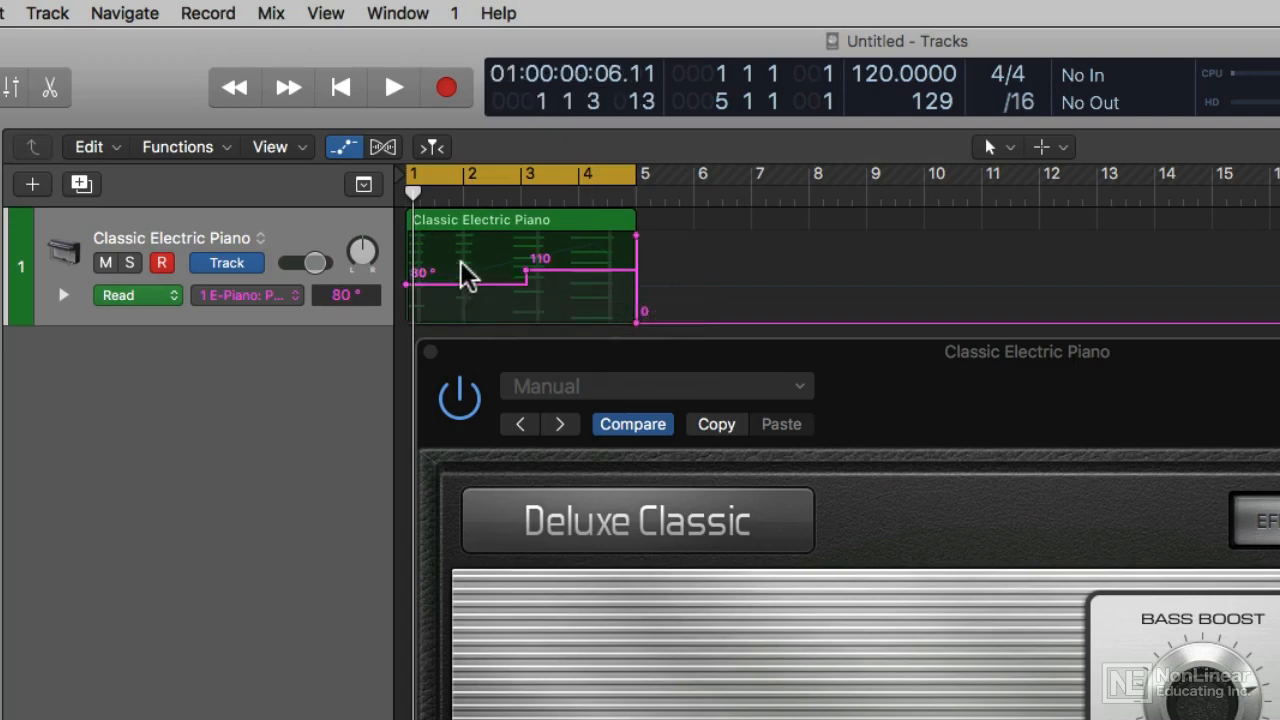
{"action": "left_click", "coordinate": [464, 266]}
{"action": "left_click", "coordinate": [579, 252]}
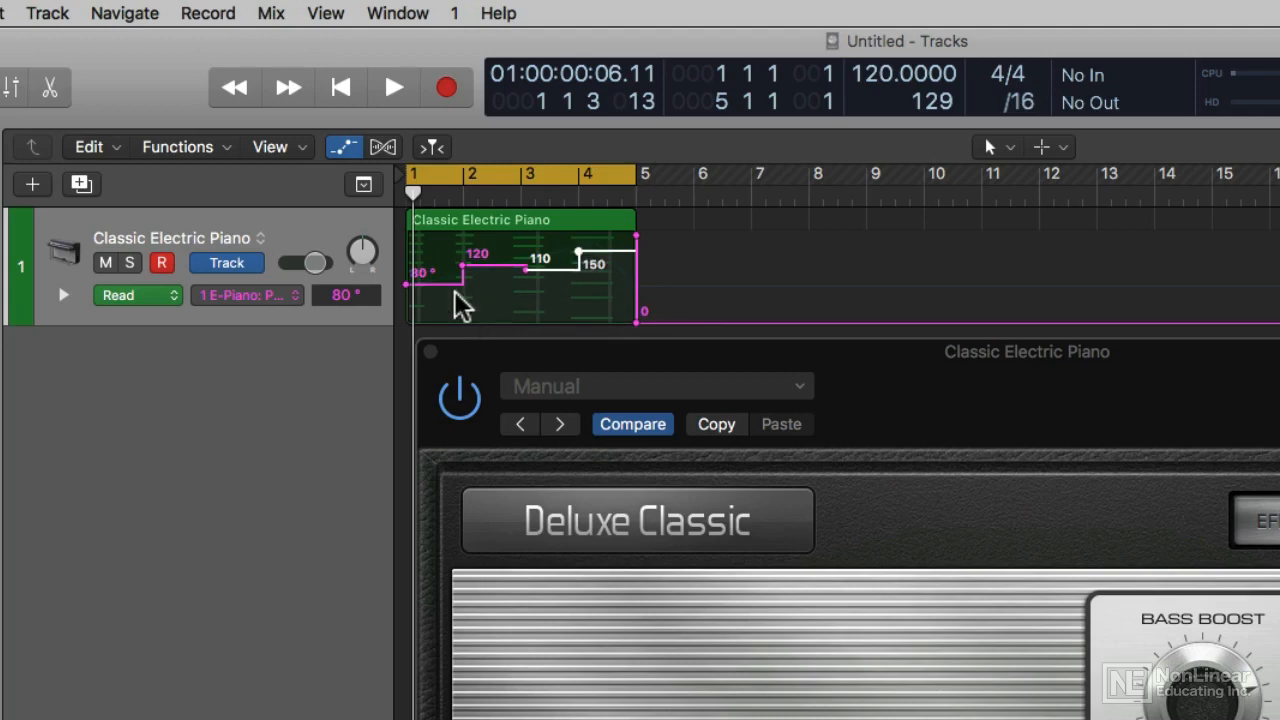
Set the Phaser Stereo steps to 0° at the start, 70° at bar 2, 150° at bar 3 and 180° at bar 4
{"action": "left_click_drag", "start_coordinate": [443, 284], "coordinate": [446, 365]}
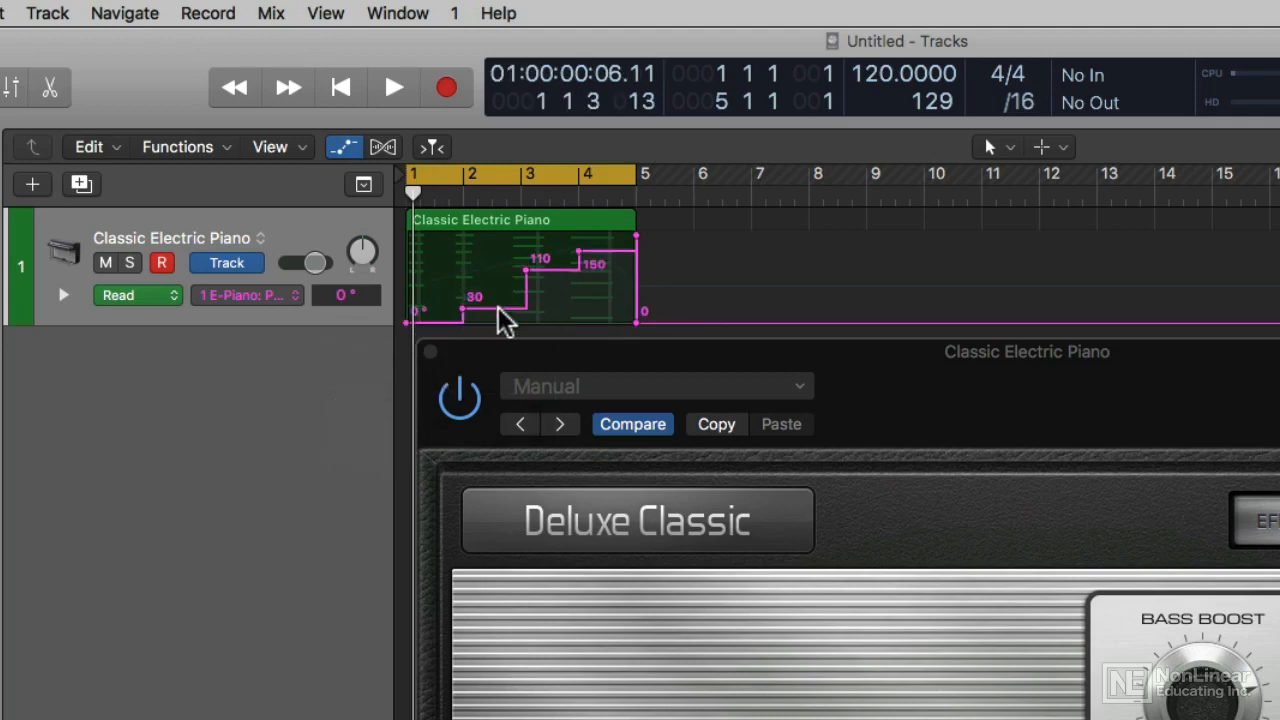
{"action": "left_click_drag", "start_coordinate": [505, 313], "coordinate": [507, 289]}
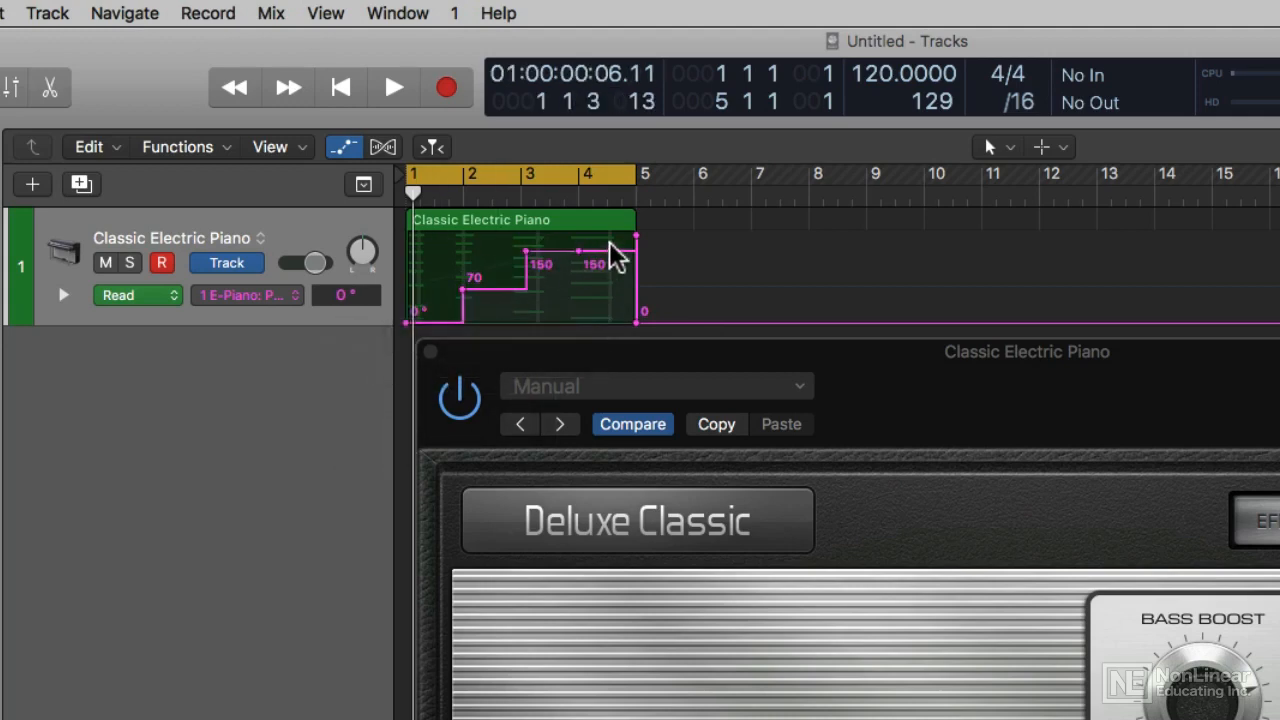
{"action": "left_click_drag", "start_coordinate": [617, 251], "coordinate": [620, 228]}
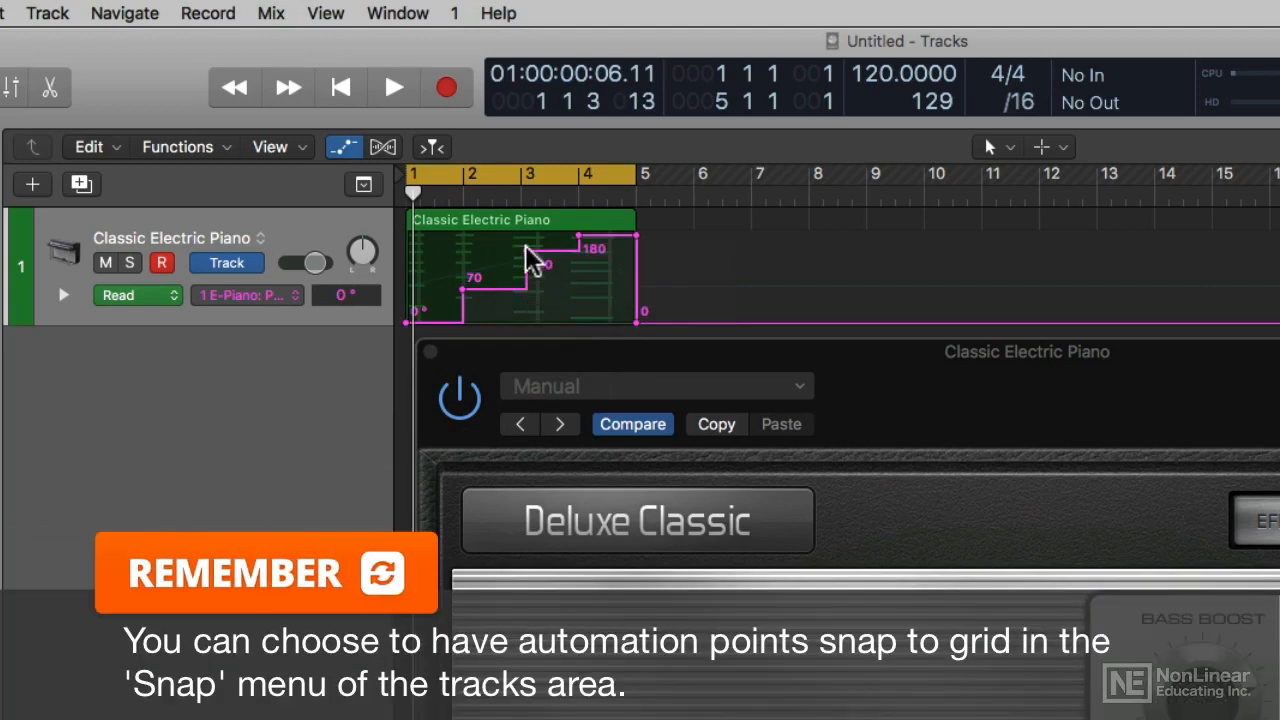
Shift the 70°, 150° and 180° Phaser Stereo steps slightly ahead of bars 2, 3 and 4 and play back the region
{"action": "left_click_drag", "start_coordinate": [529, 251], "coordinate": [511, 250]}
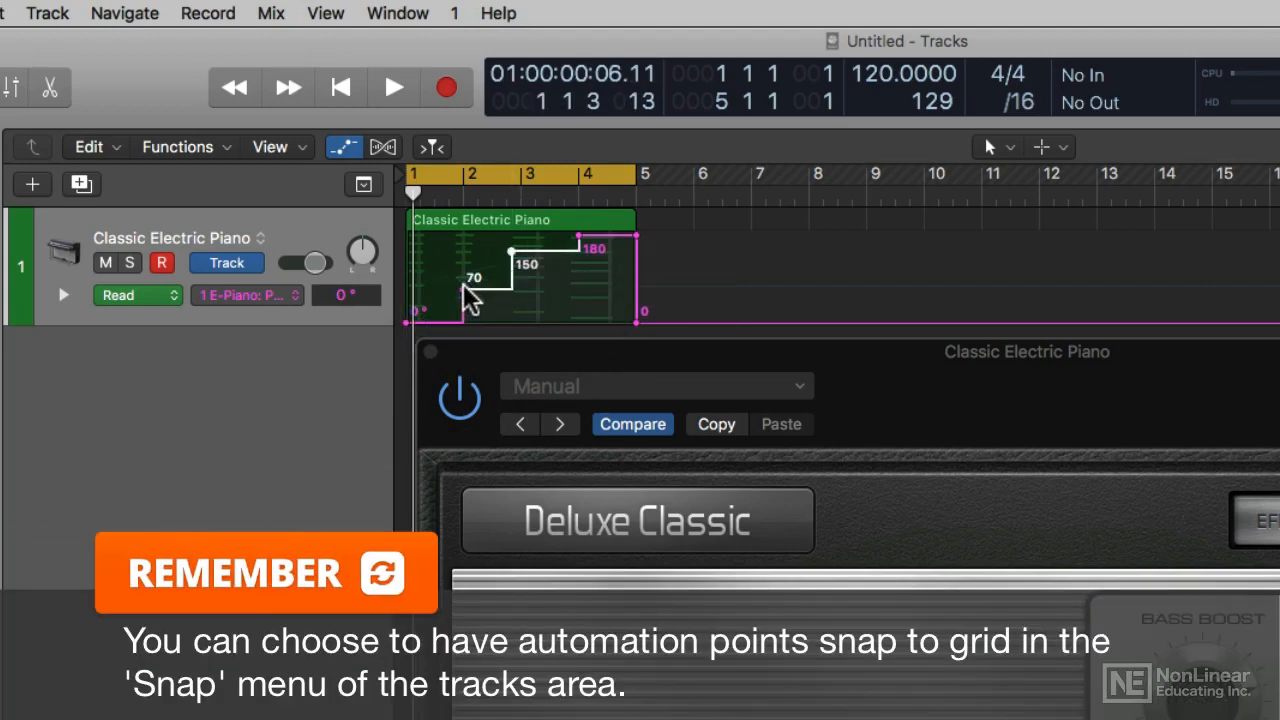
{"action": "left_click_drag", "start_coordinate": [463, 286], "coordinate": [453, 290]}
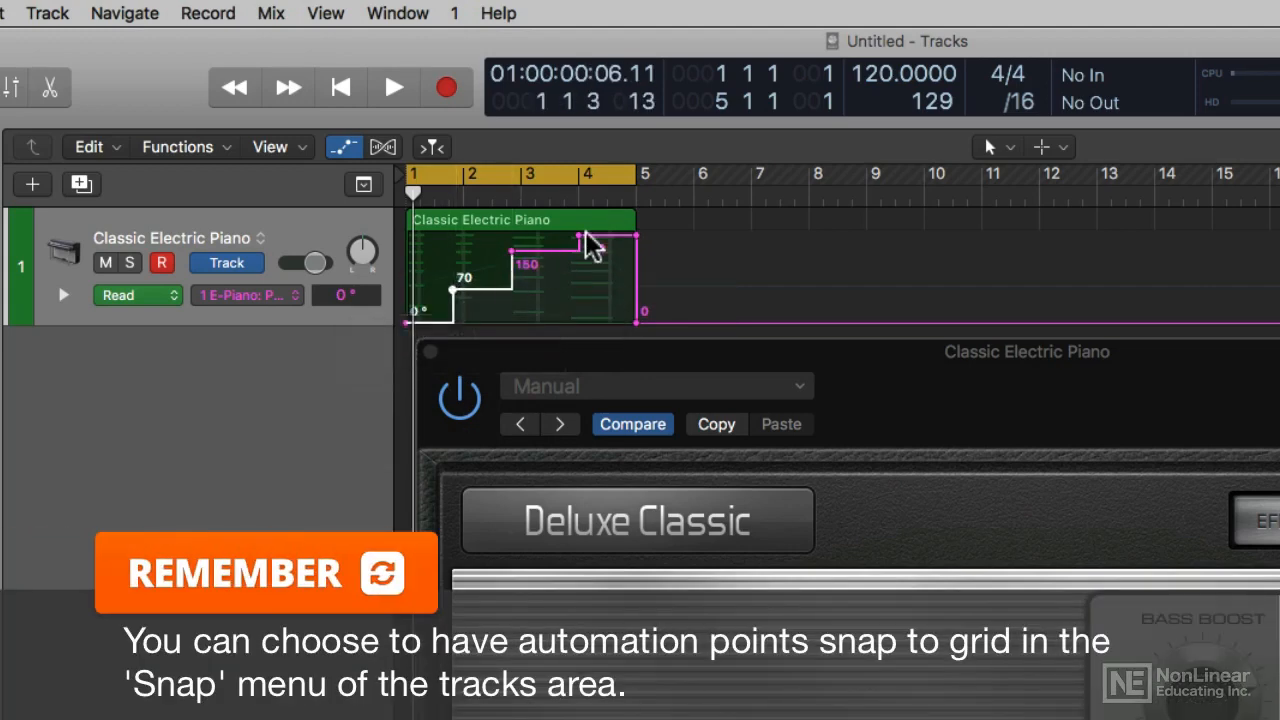
{"action": "left_click_drag", "start_coordinate": [580, 237], "coordinate": [566, 238]}
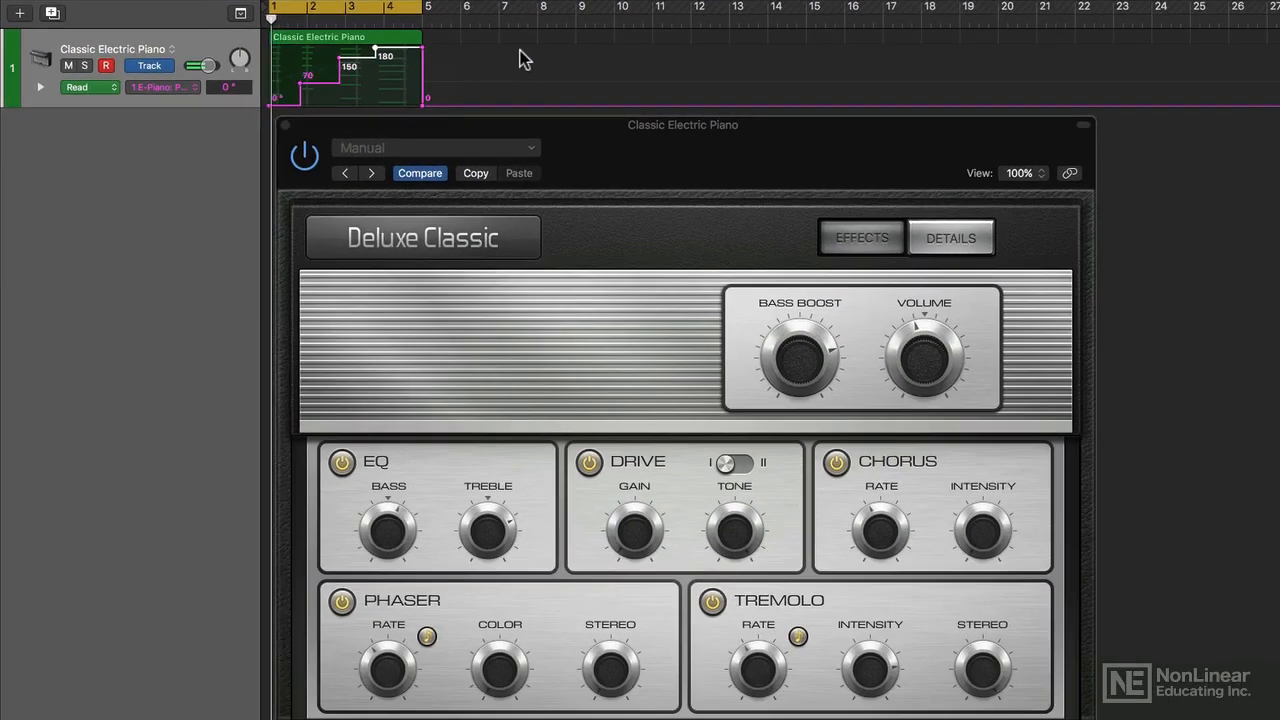
{"action": "key", "text": "space"}
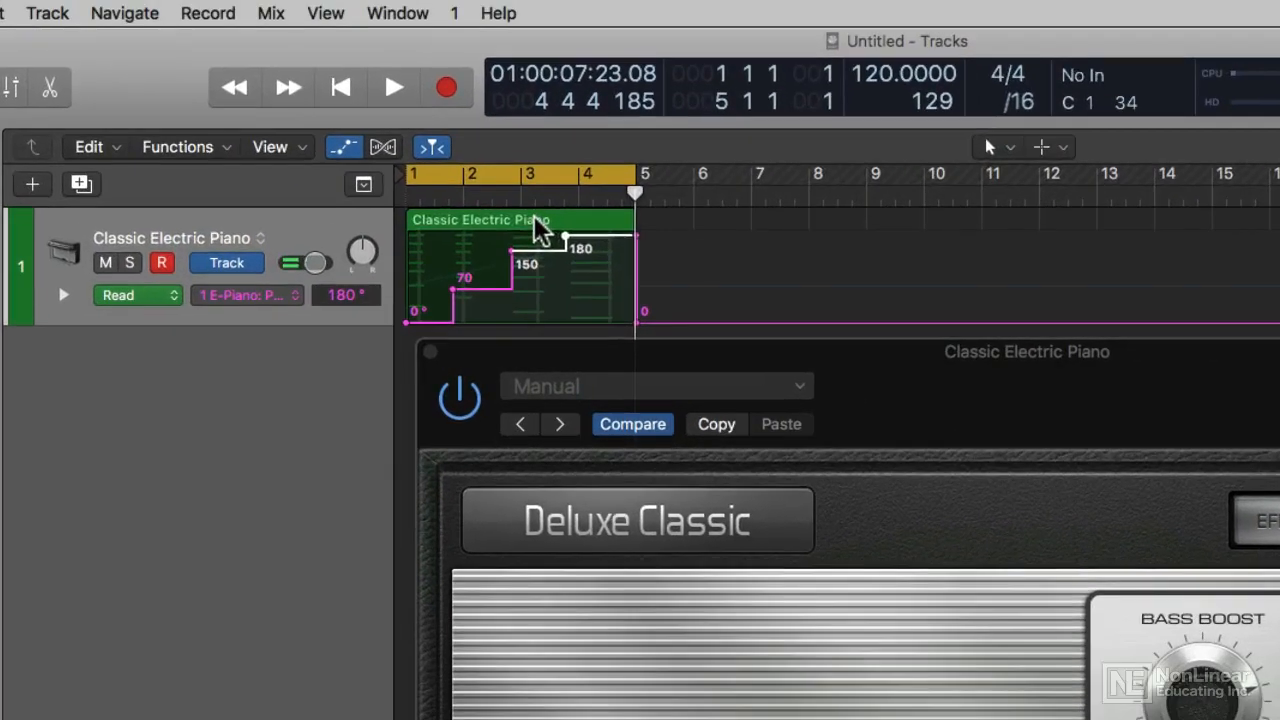
Convert all track automation to region automation, then close the instrument window and return the playhead to the start
{"action": "left_click", "coordinate": [359, 43]}
{"action": "left_click", "coordinate": [272, 14]}
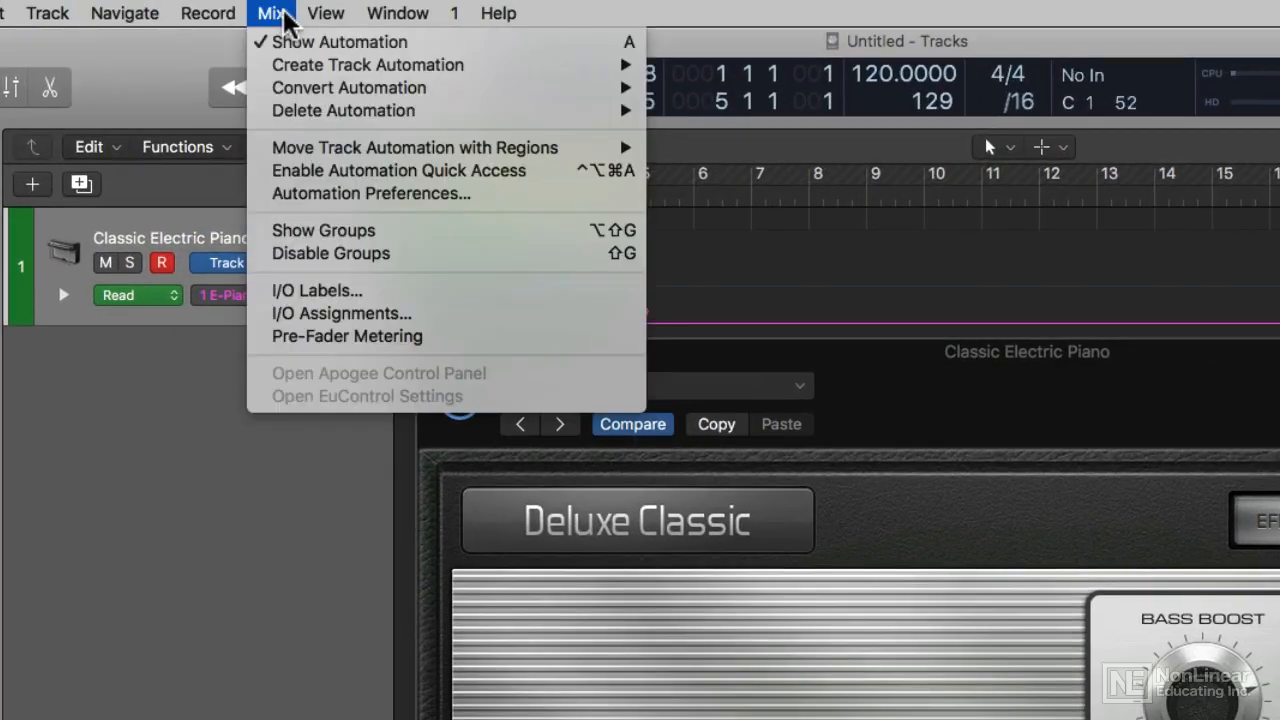
{"action": "mouse_move", "coordinate": [316, 90]}
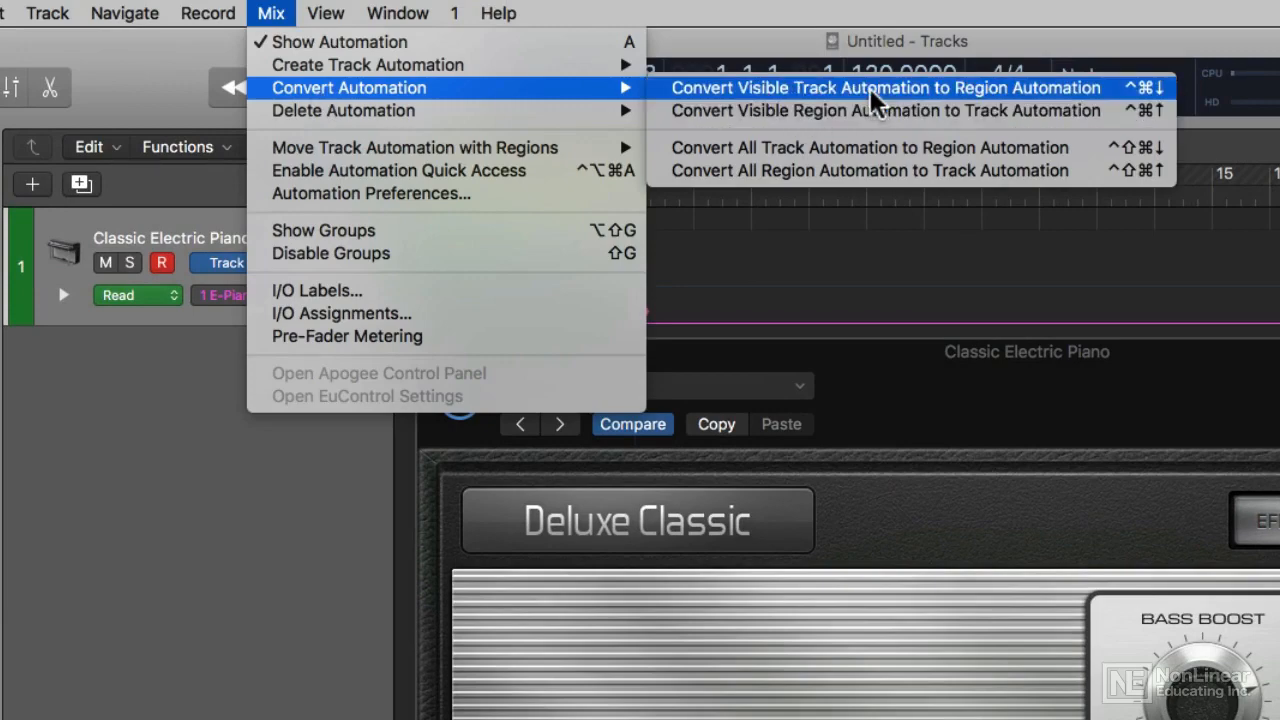
{"action": "left_click", "coordinate": [875, 165]}
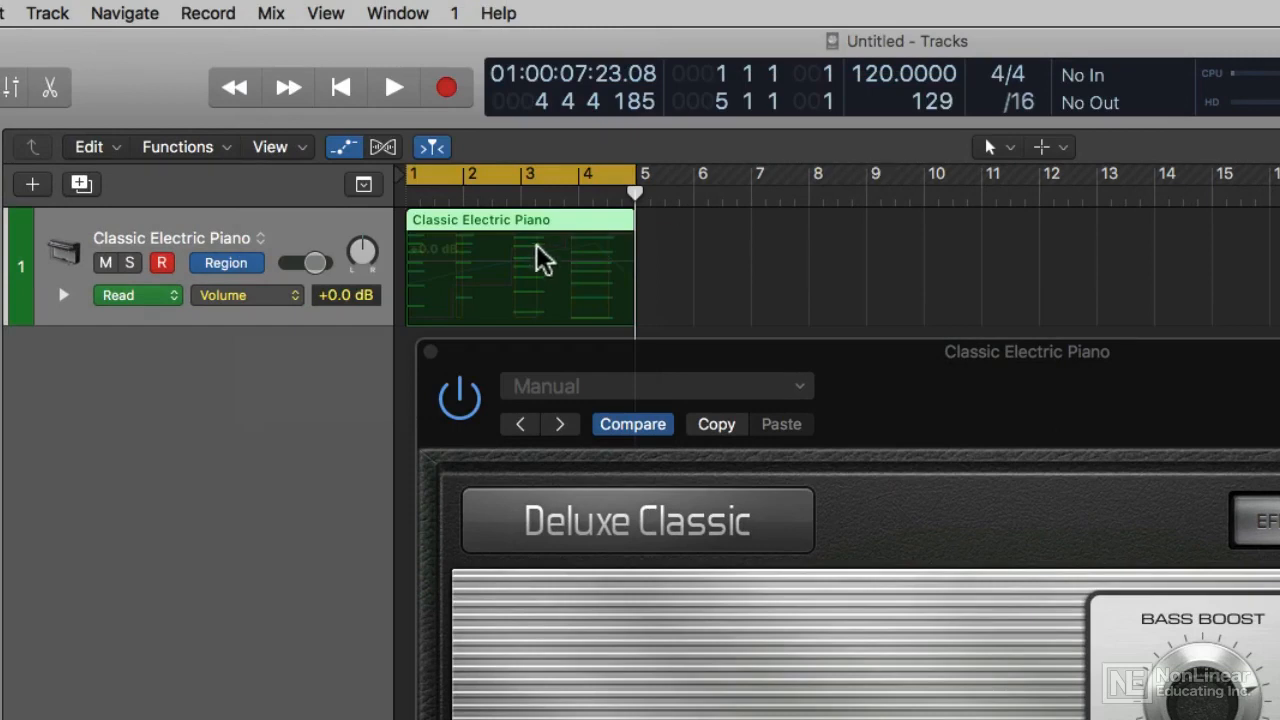
{"action": "left_click", "coordinate": [430, 351]}
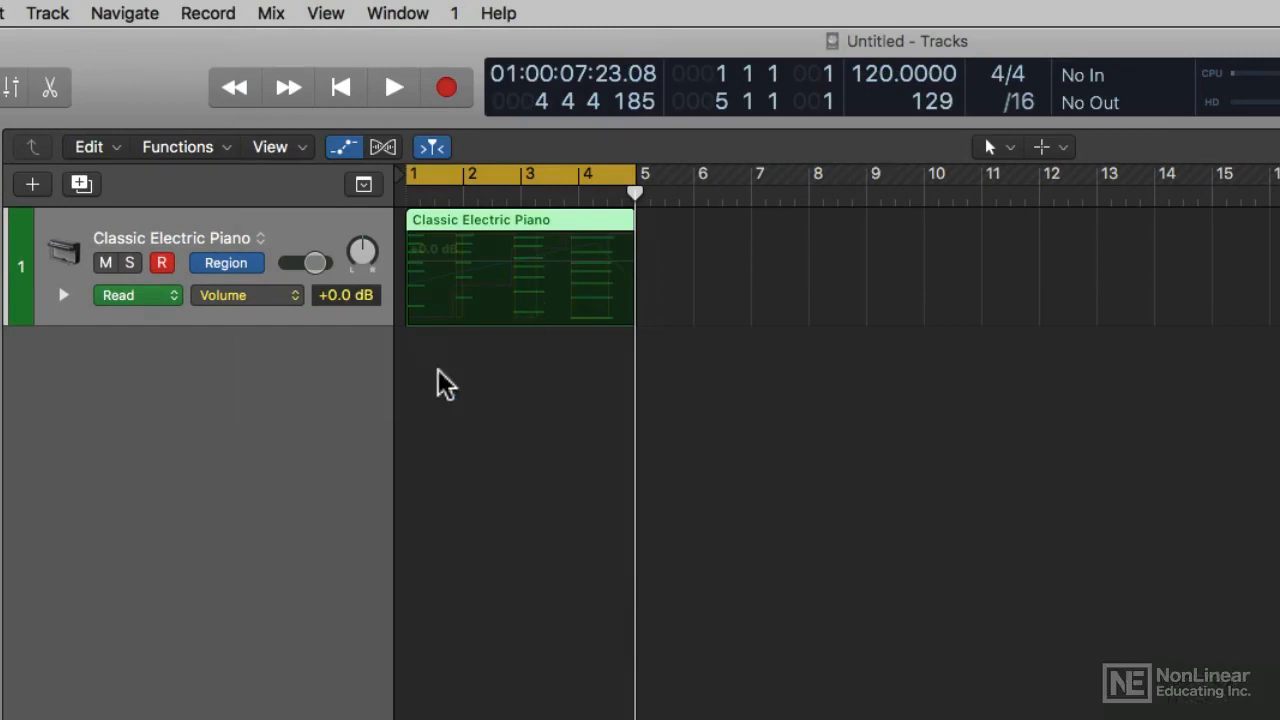
{"action": "left_click", "coordinate": [518, 465]}
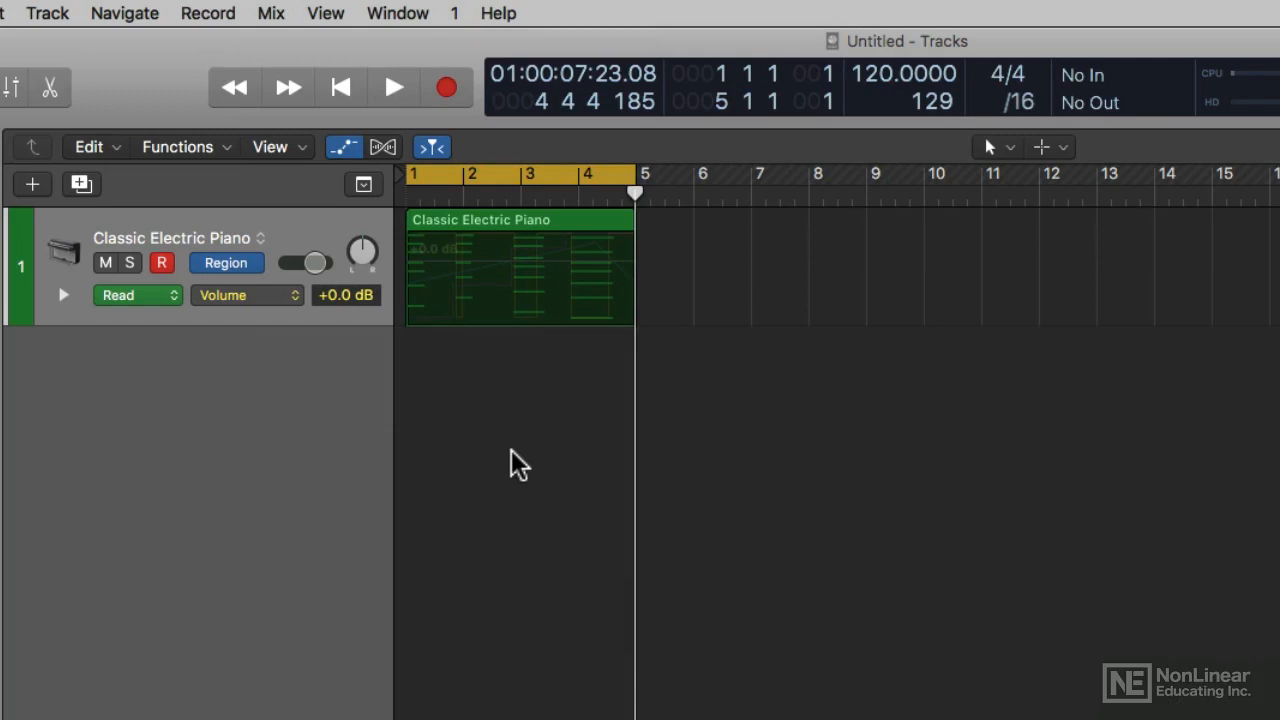
{"action": "key", "text": "Return"}
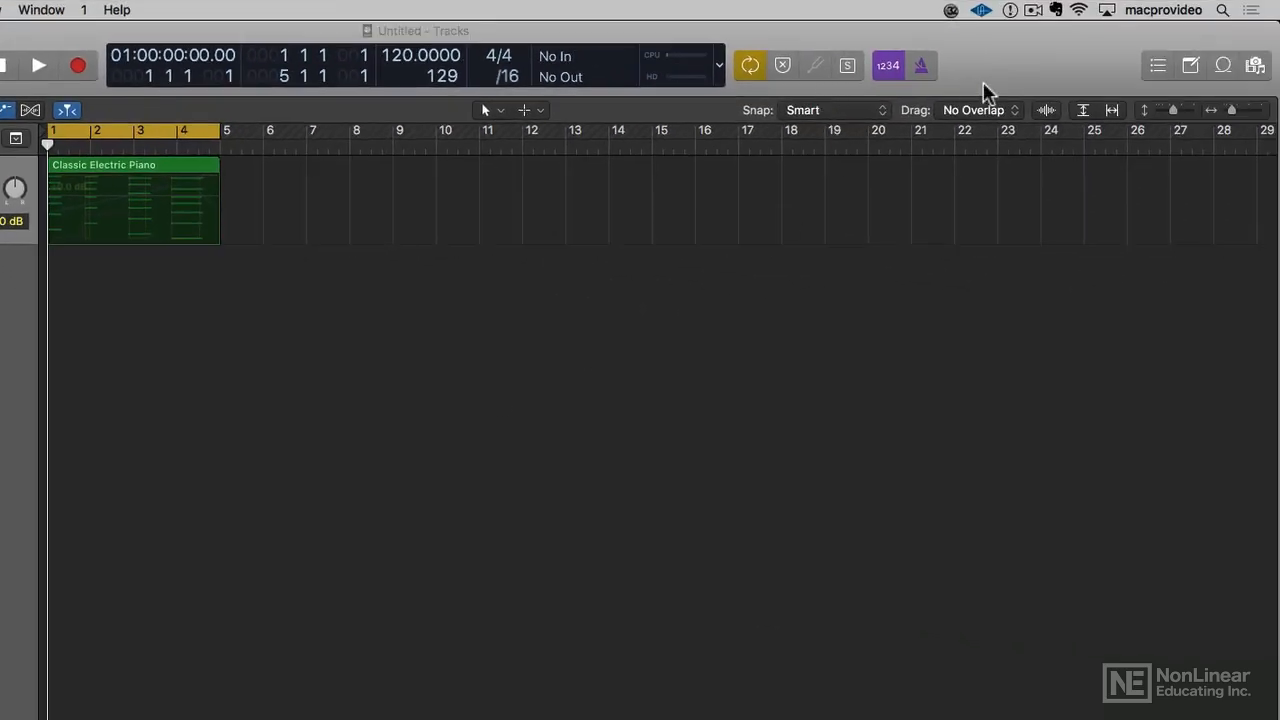
Add the Classic Electric Piano region to the Apple Loops library, naming it "Modulated crazy el piano" followed by the author's first name
{"action": "left_click", "coordinate": [1223, 68]}
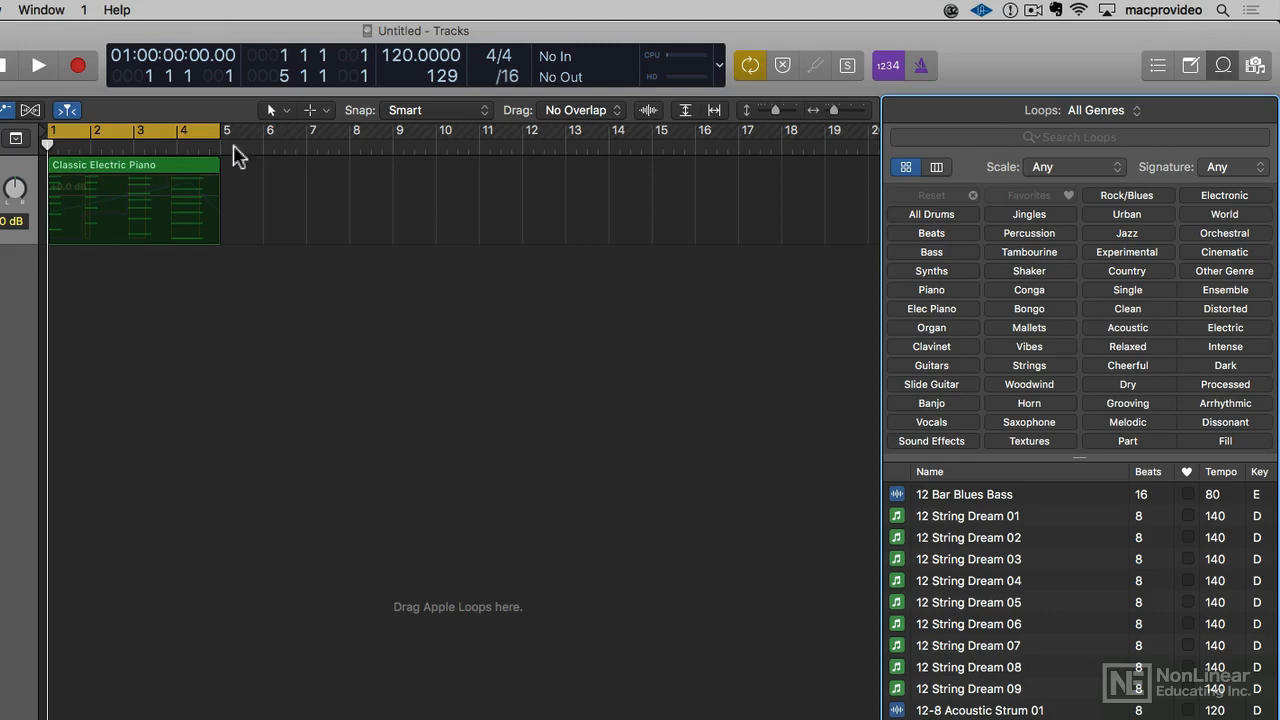
{"action": "left_click", "coordinate": [141, 172]}
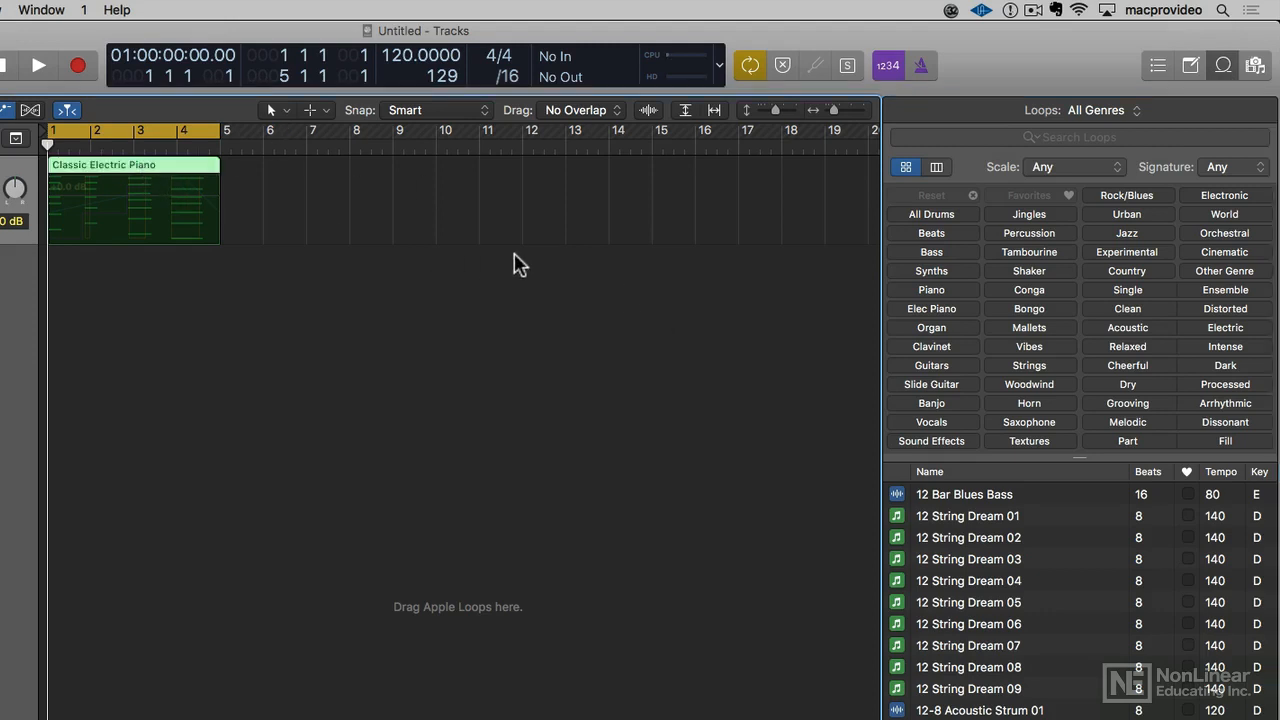
{"action": "left_click_drag", "start_coordinate": [146, 165], "coordinate": [1039, 562]}
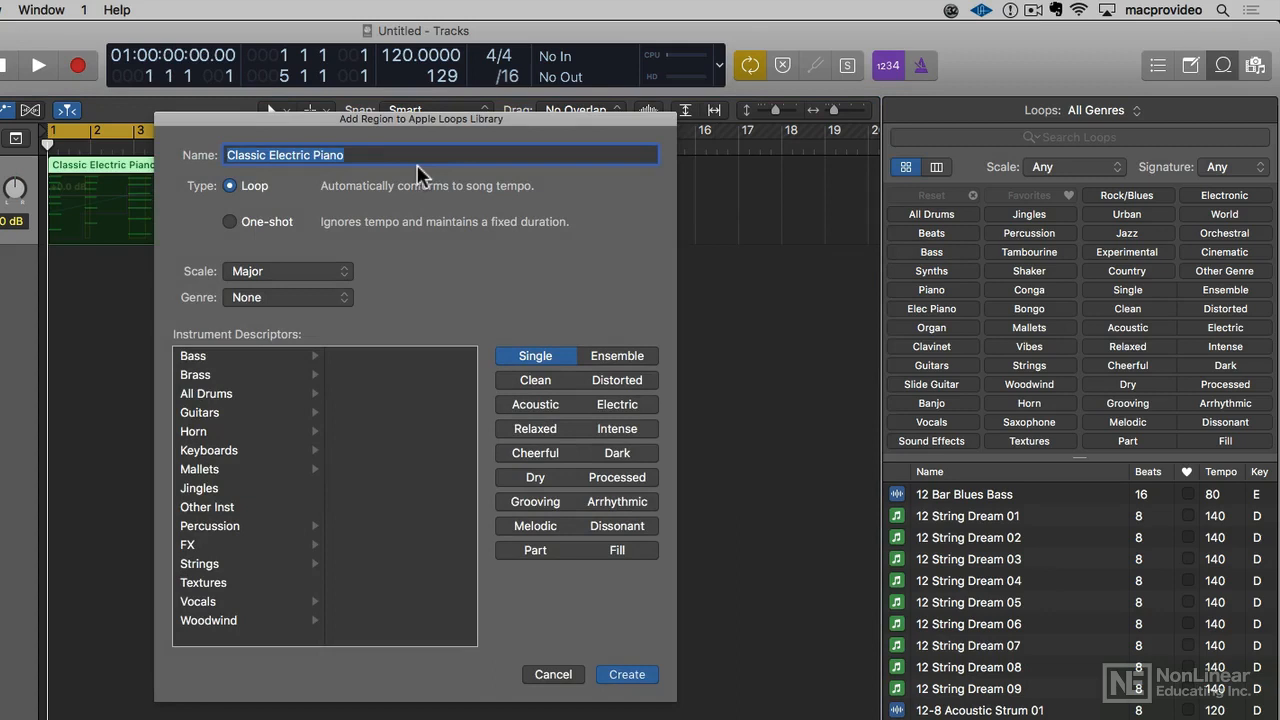
{"action": "type", "text": "Modulated crazy"}
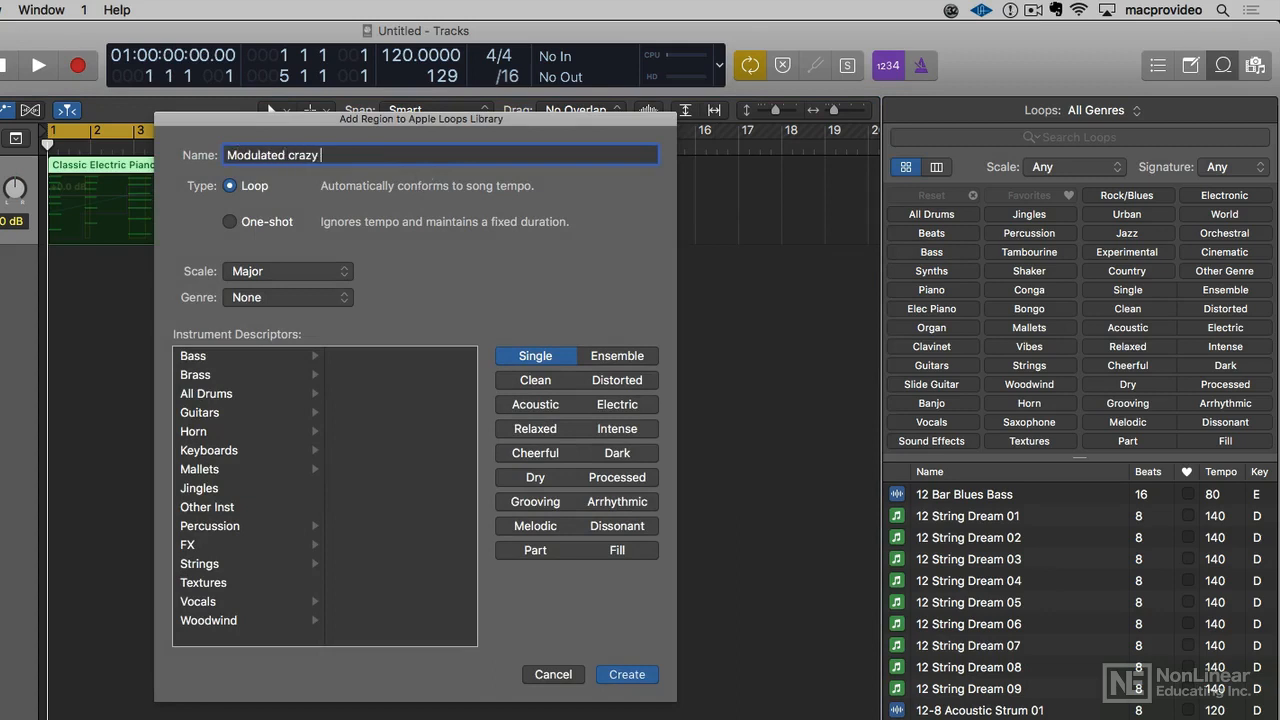
{"action": "type", "text": " el piano Dave"}
Create the loop with Minor scale, the Keyboards > Elec Piano instrument, and the descriptors Electric, Relaxed, Dark, Processed and Part
{"action": "left_click", "coordinate": [310, 264]}
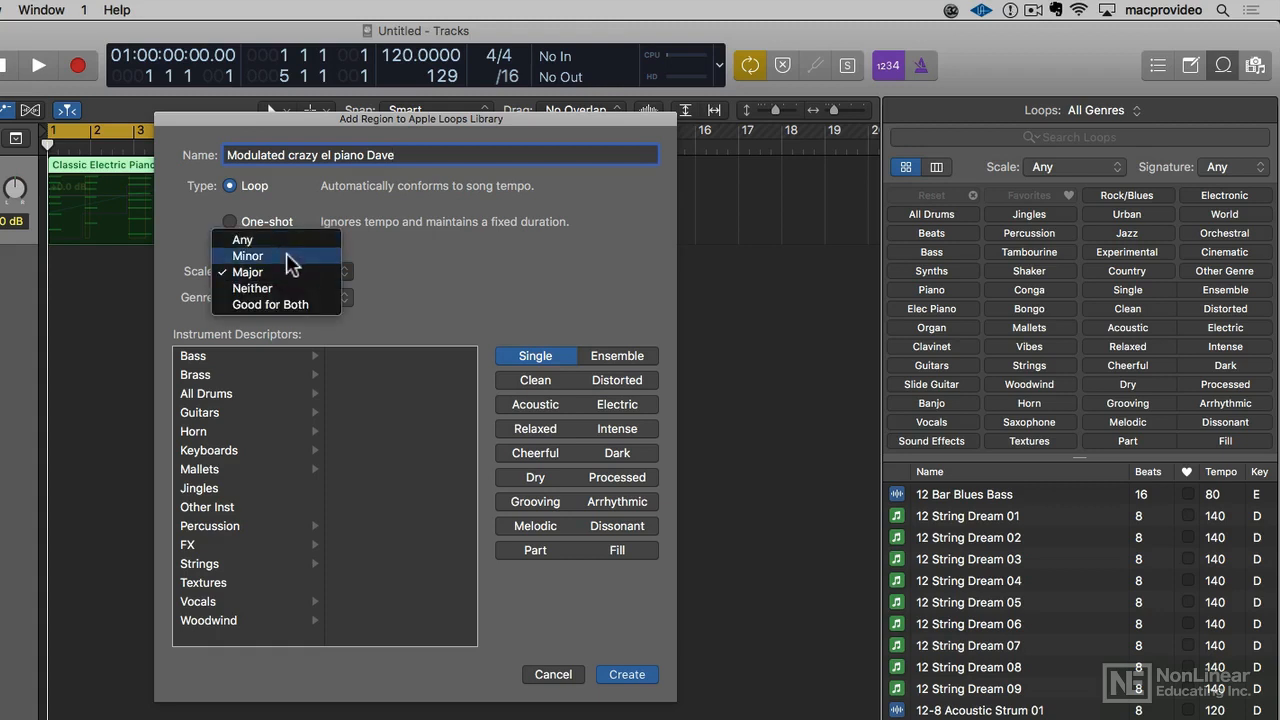
{"action": "left_click", "coordinate": [291, 257]}
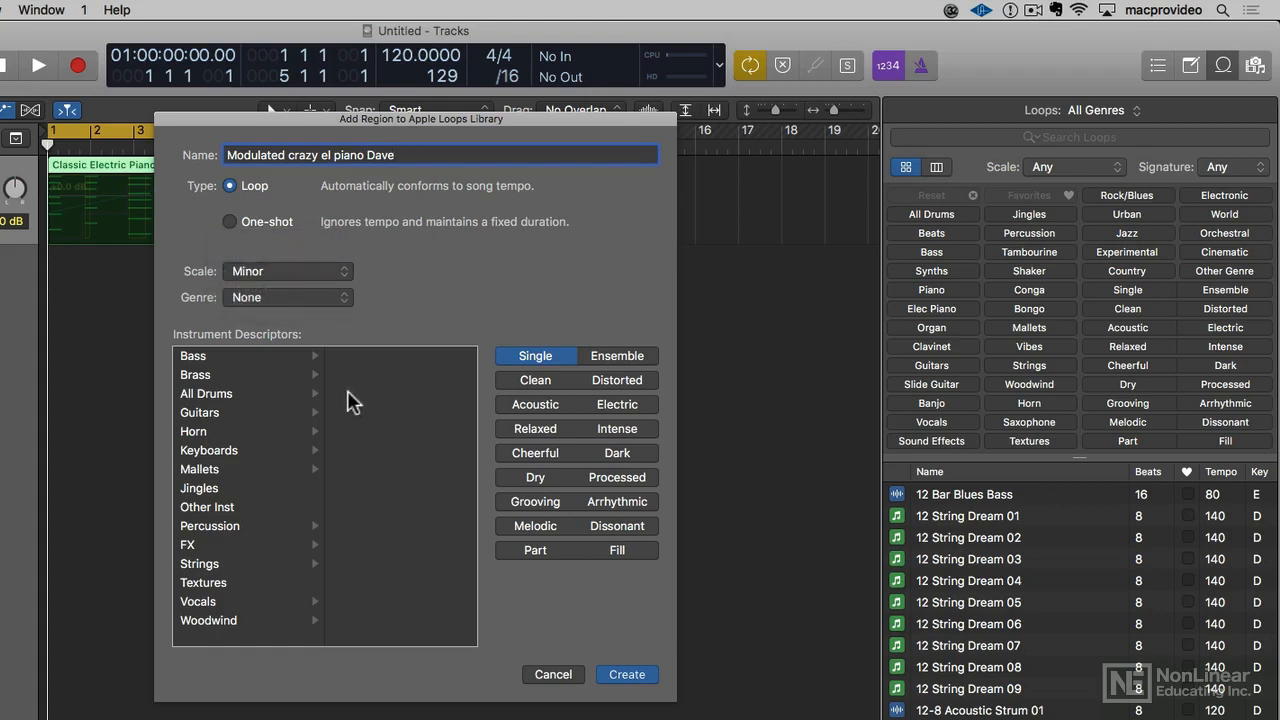
{"action": "left_click", "coordinate": [228, 451]}
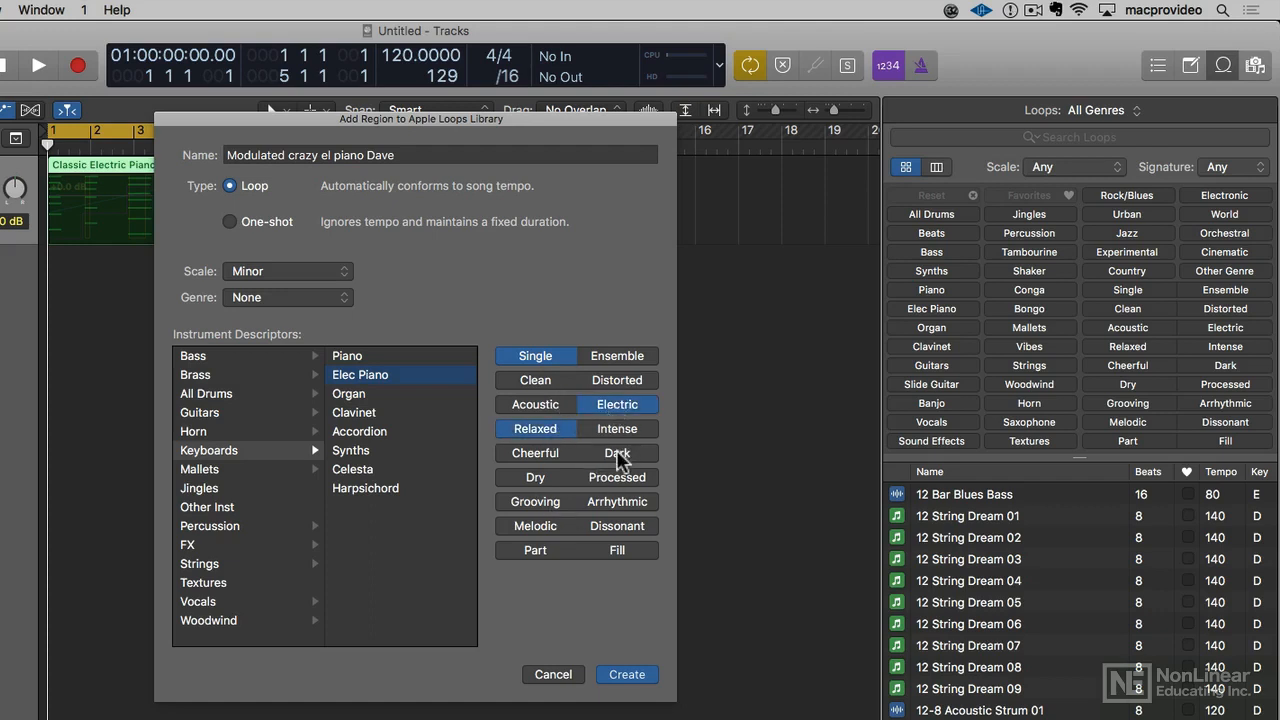
{"action": "left_click", "coordinate": [615, 480]}
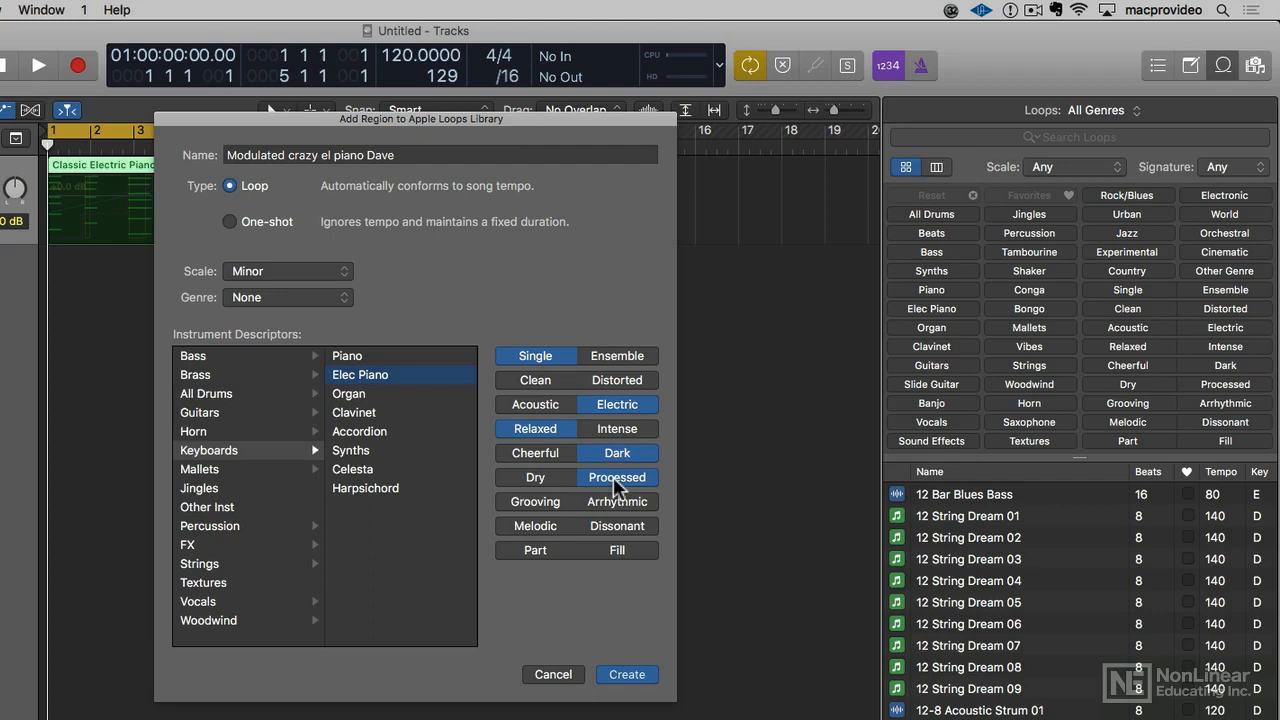
{"action": "left_click", "coordinate": [547, 551]}
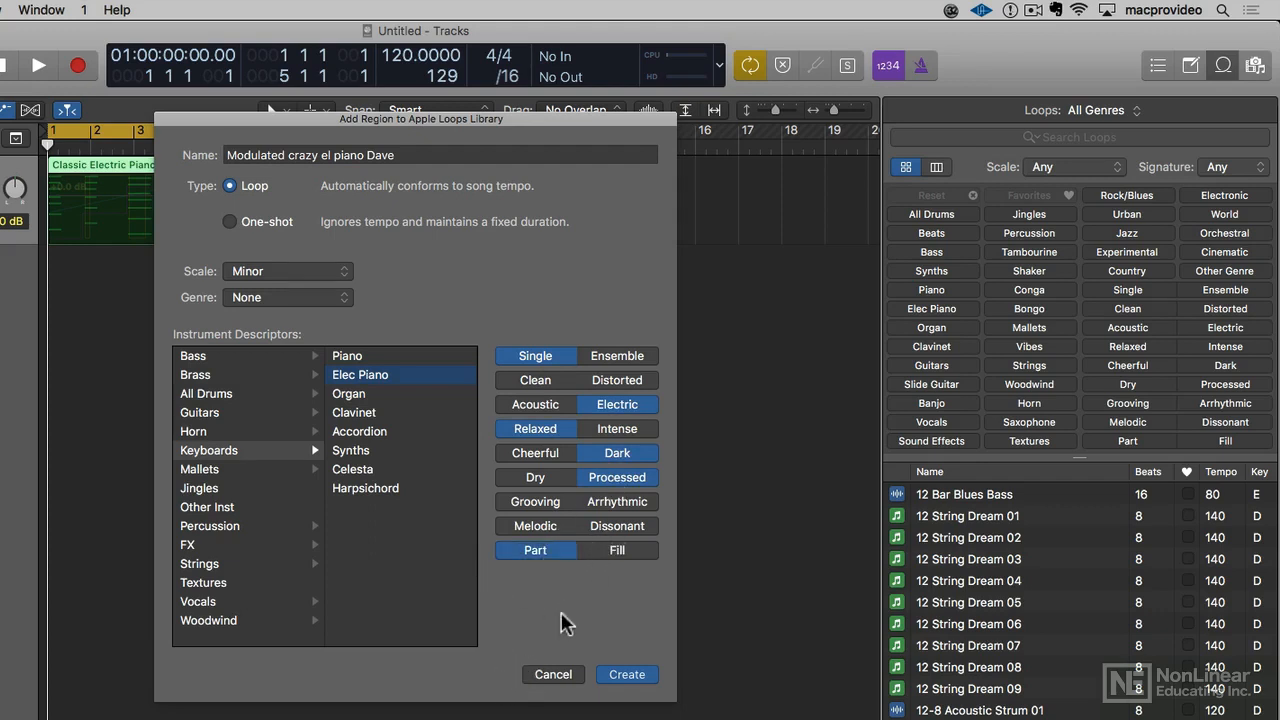
{"action": "left_click", "coordinate": [622, 677]}
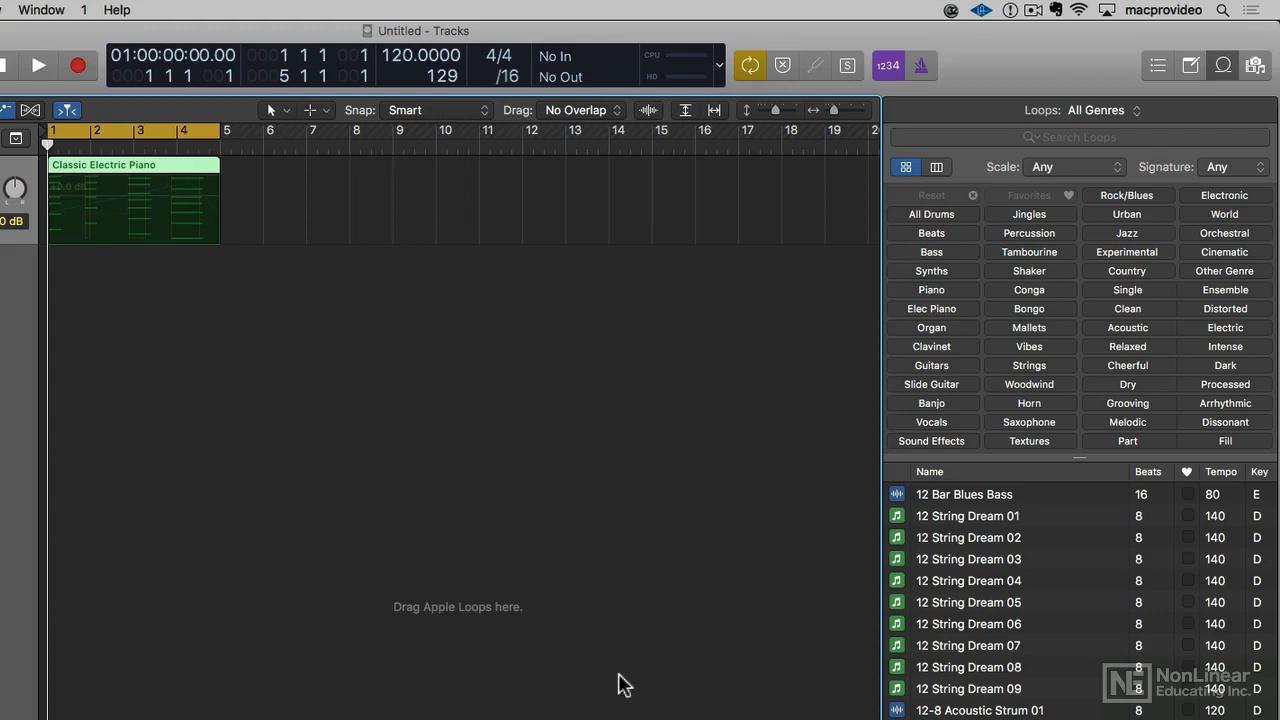
Search the loops for "modulat" and place the saved electric piano loop on a new track at bar 1
{"action": "left_click", "coordinate": [1087, 137]}
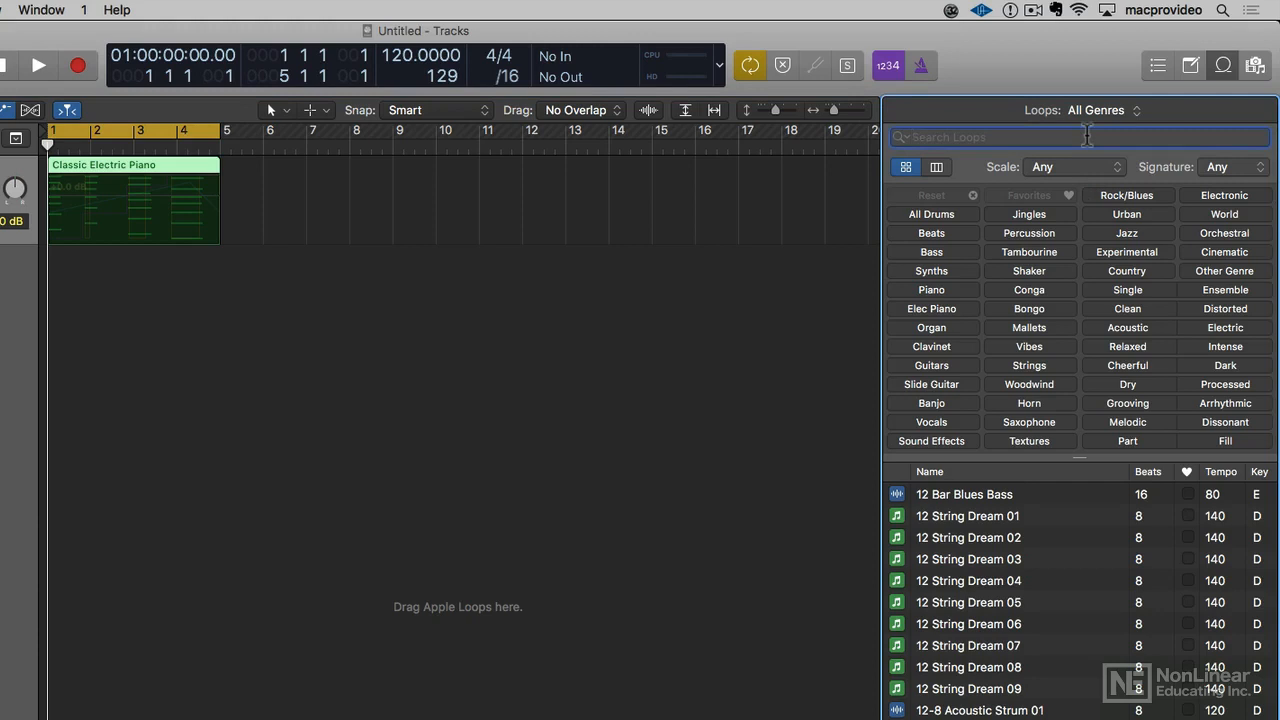
{"action": "type", "text": "modulat"}
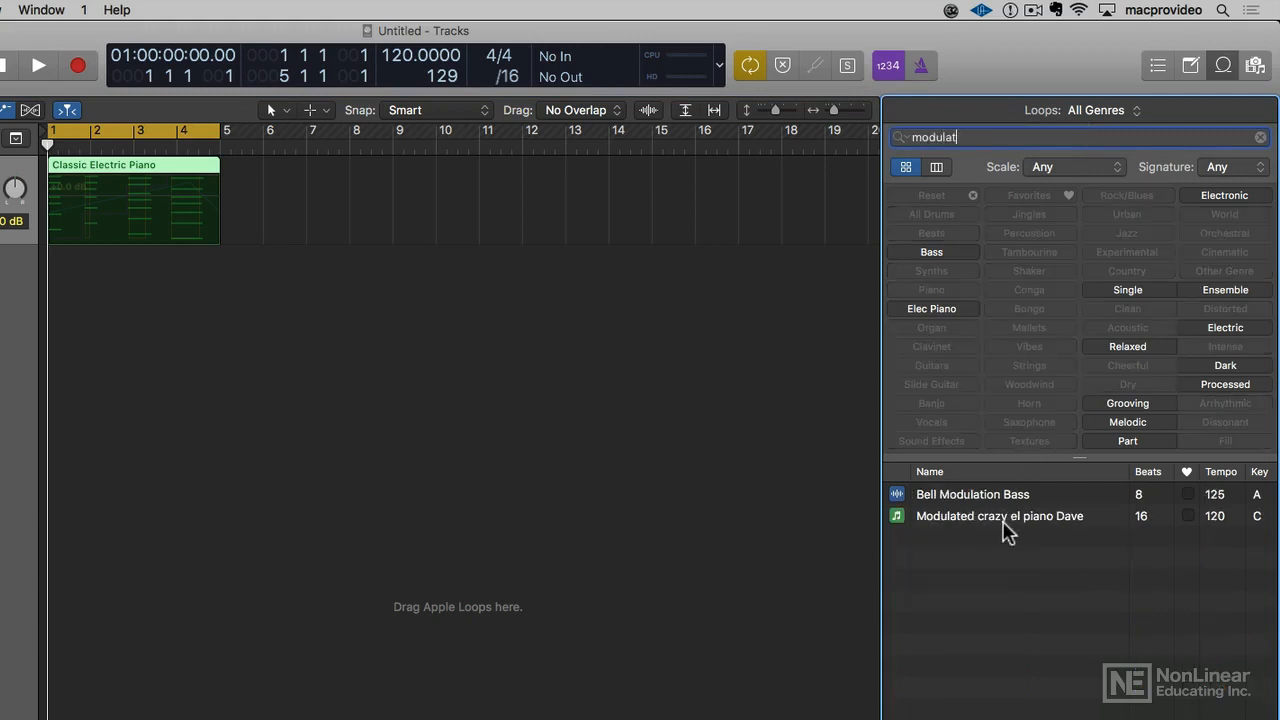
{"action": "left_click_drag", "start_coordinate": [970, 516], "coordinate": [46, 394]}
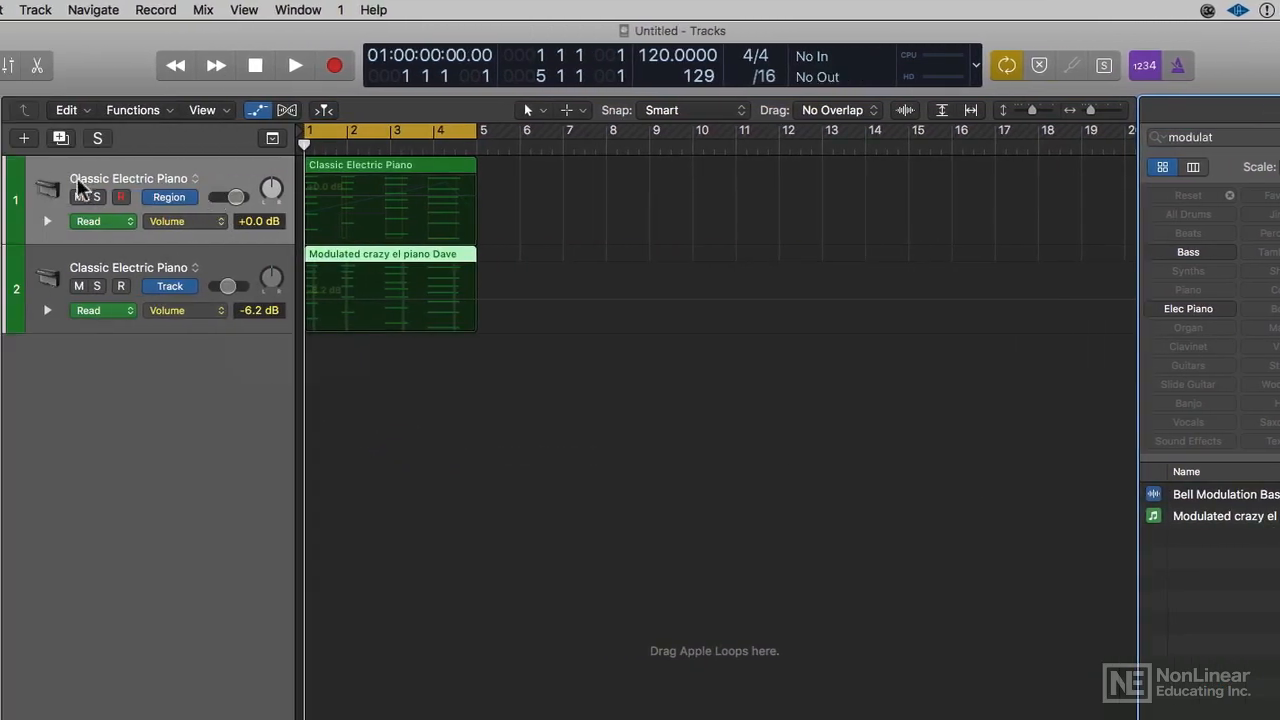
Mute the original Classic Electric Piano track and play back the Apple Loop on the second track
{"action": "left_click", "coordinate": [79, 197]}
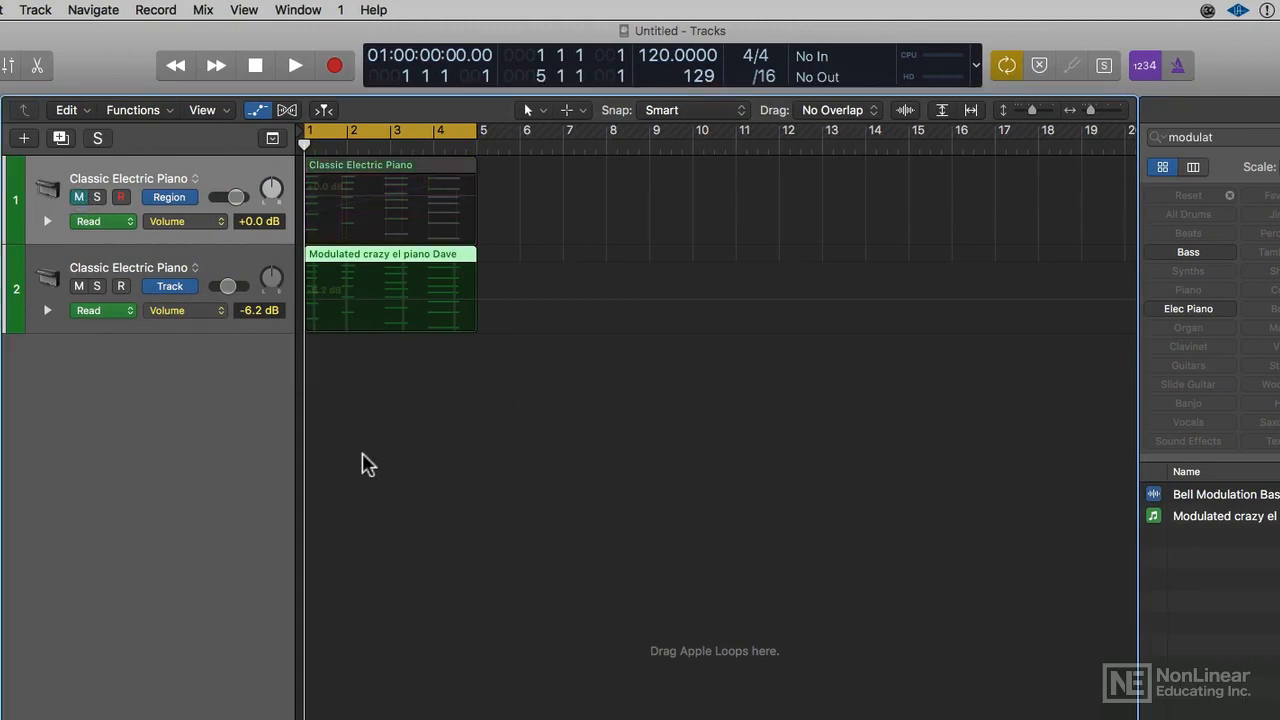
{"action": "key", "text": "space"}
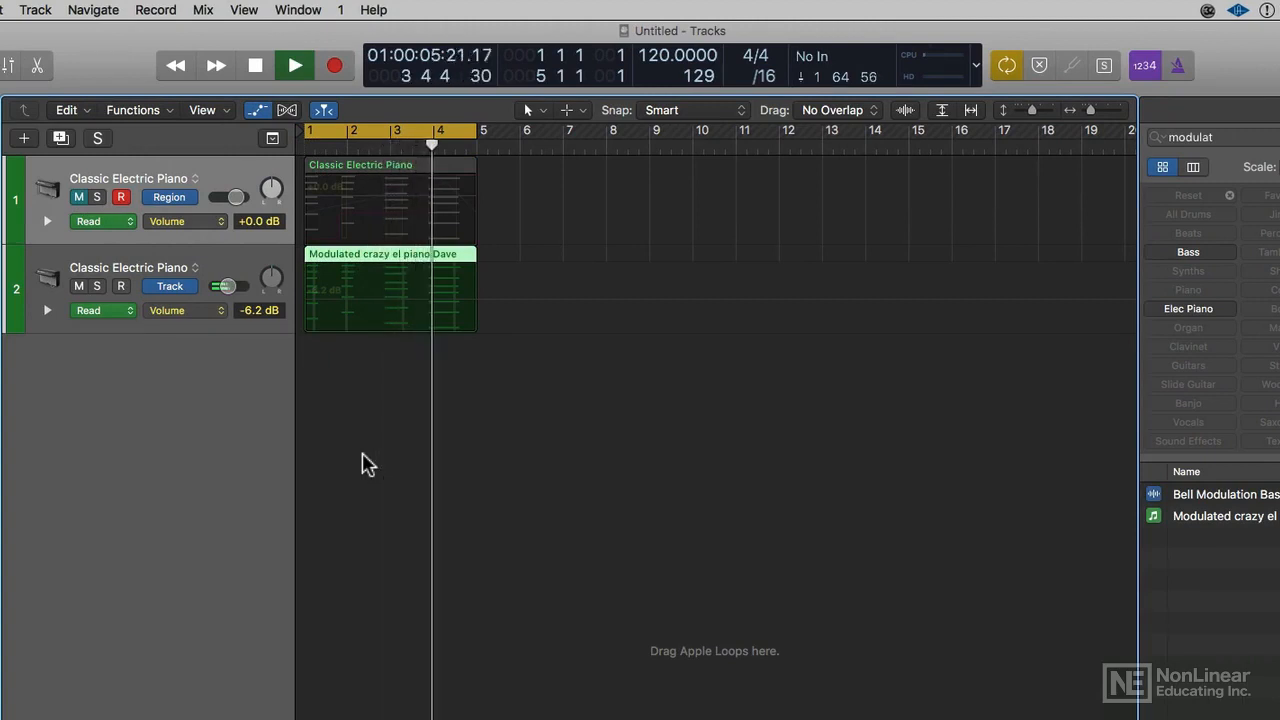
{"action": "key", "text": "space"}
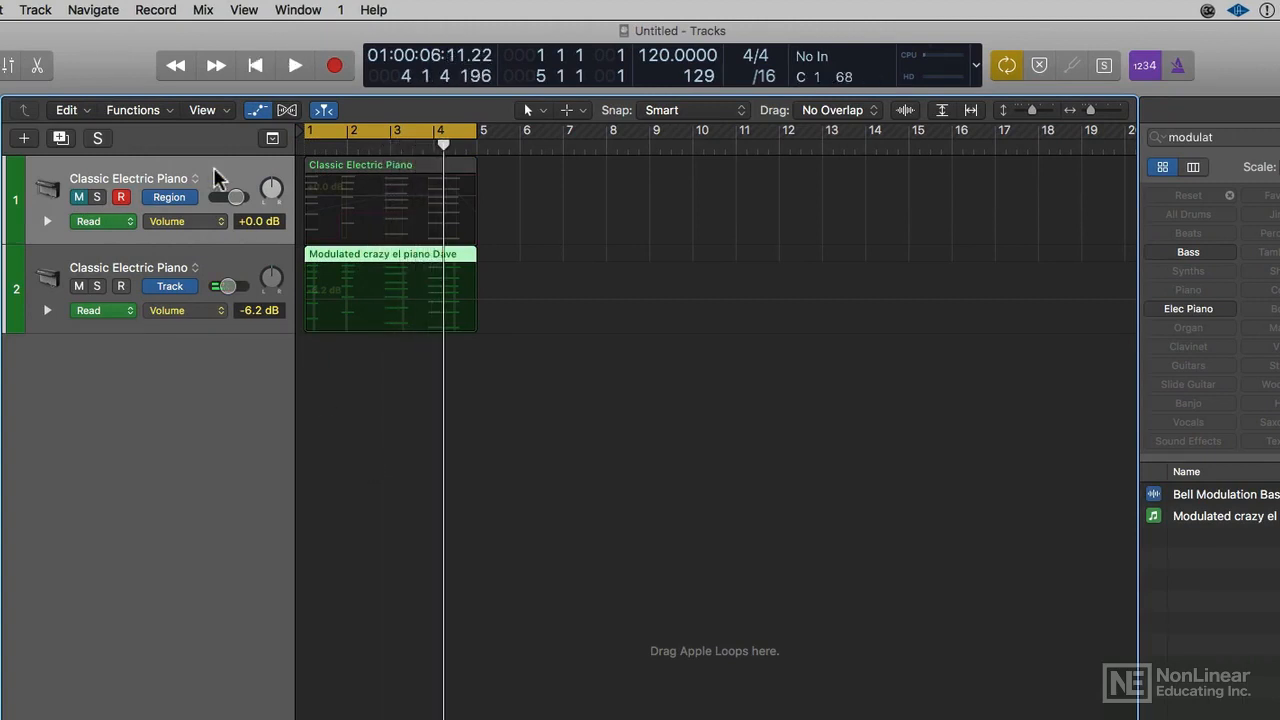
Delete the original region and its muted track, declining to erase the automation data both times
{"action": "left_click", "coordinate": [201, 165]}
{"action": "key", "text": "ctrl+super+BackSpace"}
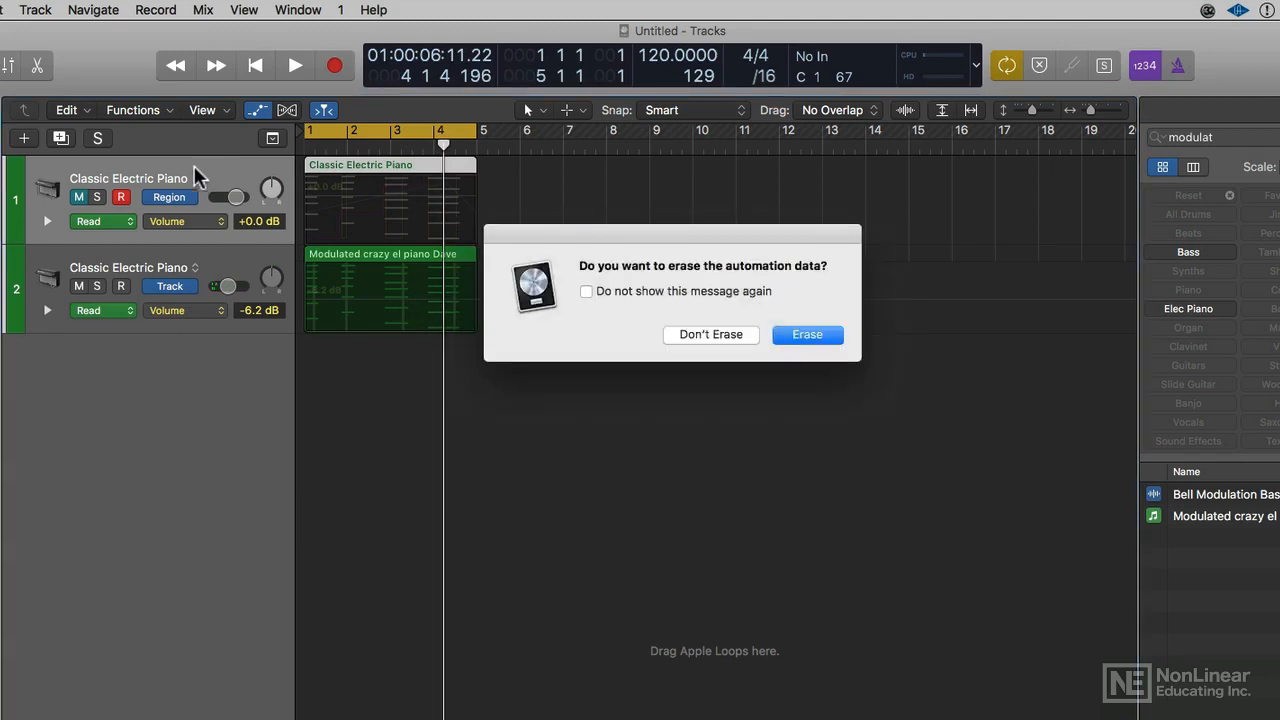
{"action": "left_click", "coordinate": [711, 333]}
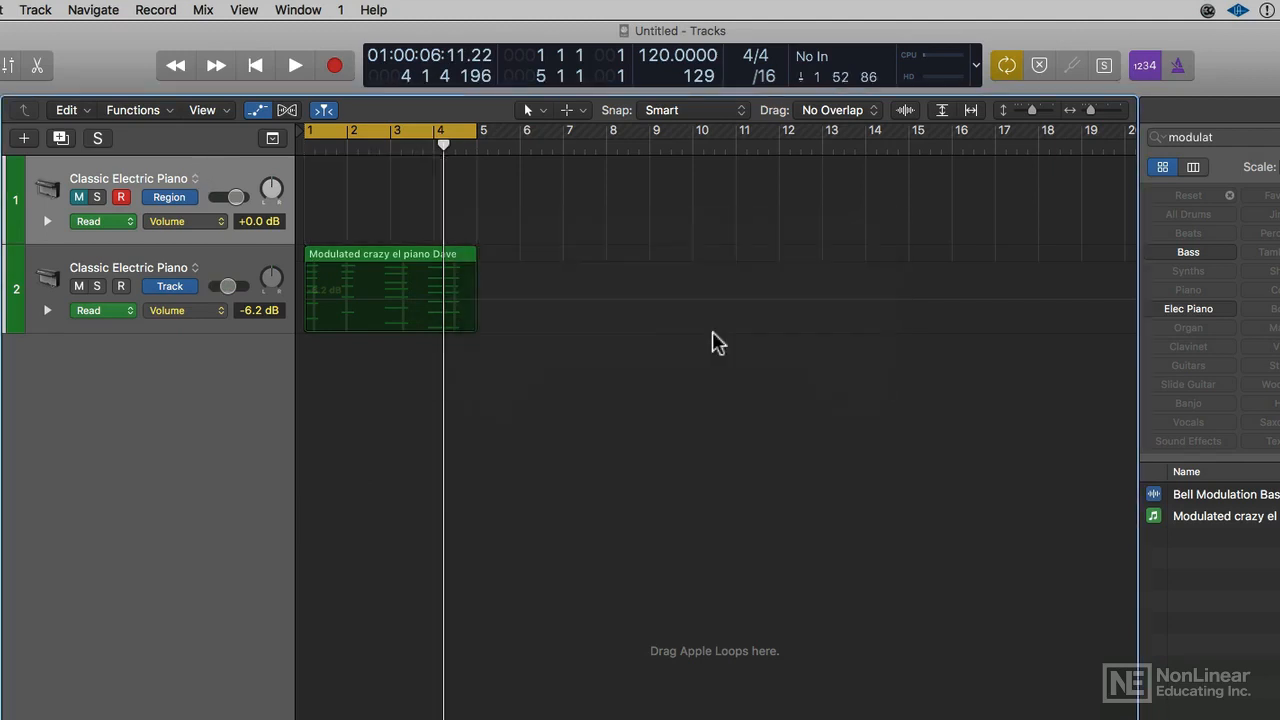
{"action": "key", "text": "super+BackSpace"}
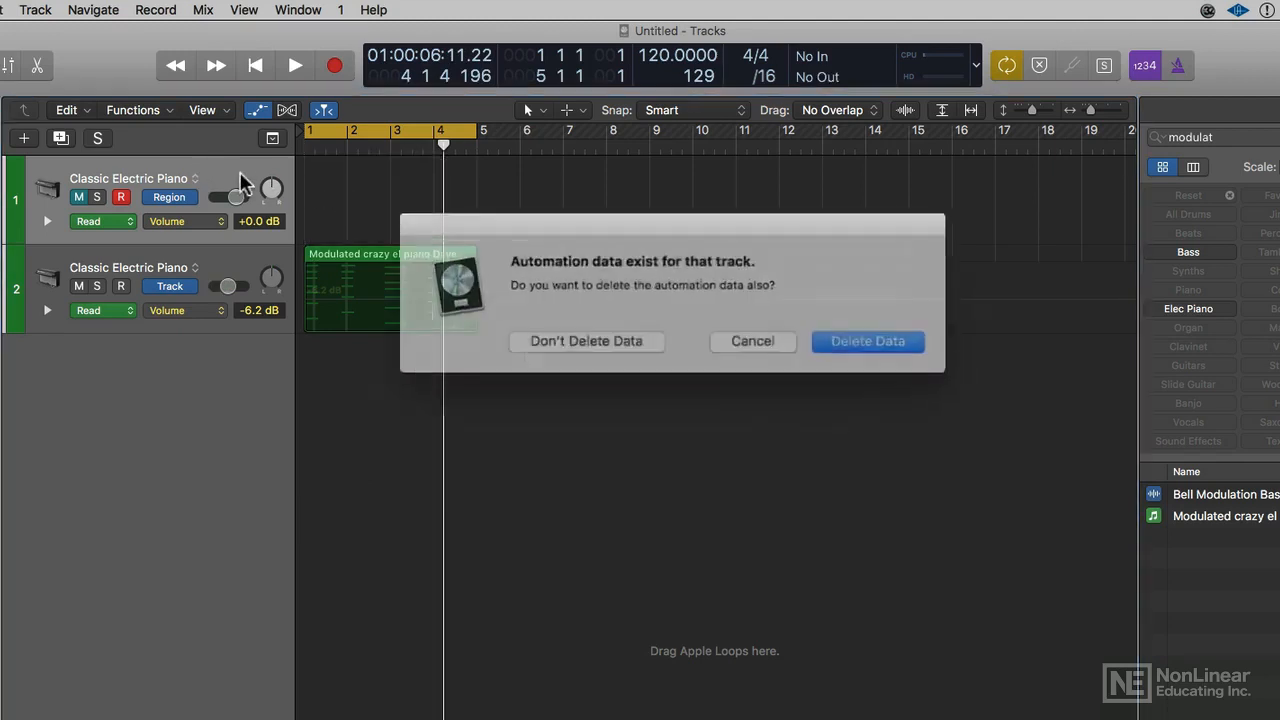
{"action": "left_click", "coordinate": [586, 334]}
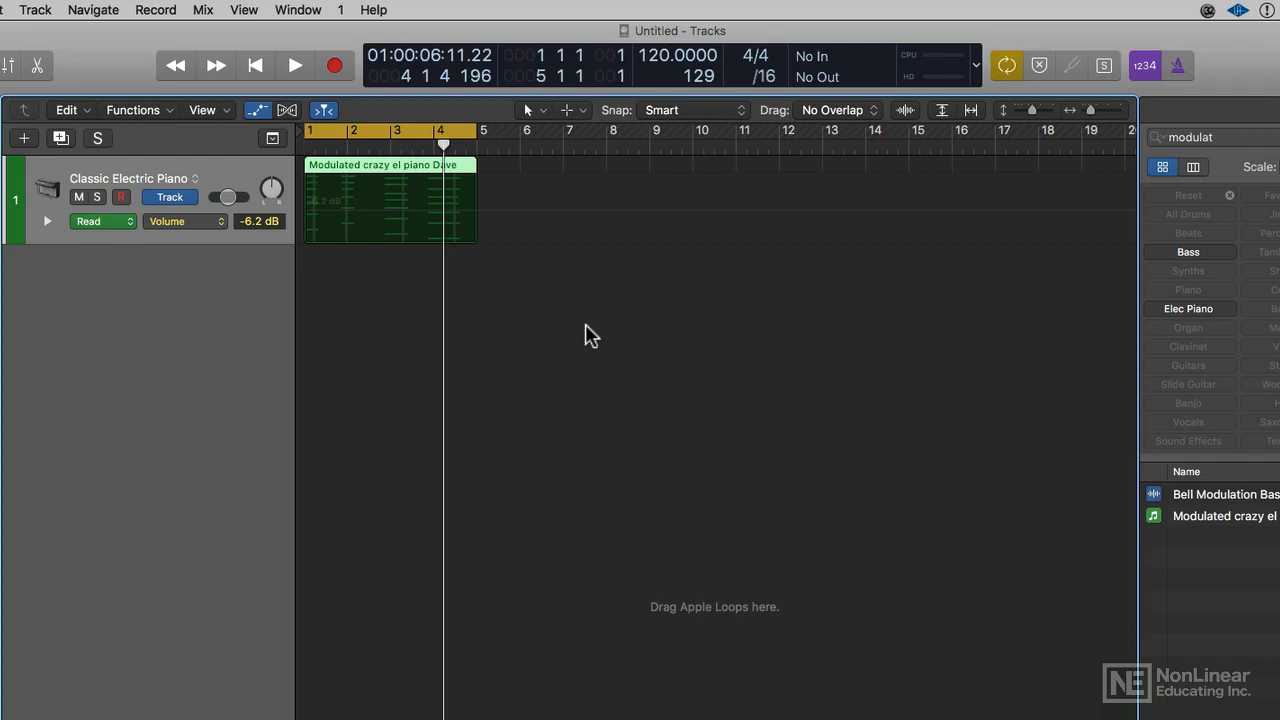
Show the inspector and insert a Ringshifter modulation effect in the piano channel strip's first audio effect slot
{"action": "key", "text": "i"}
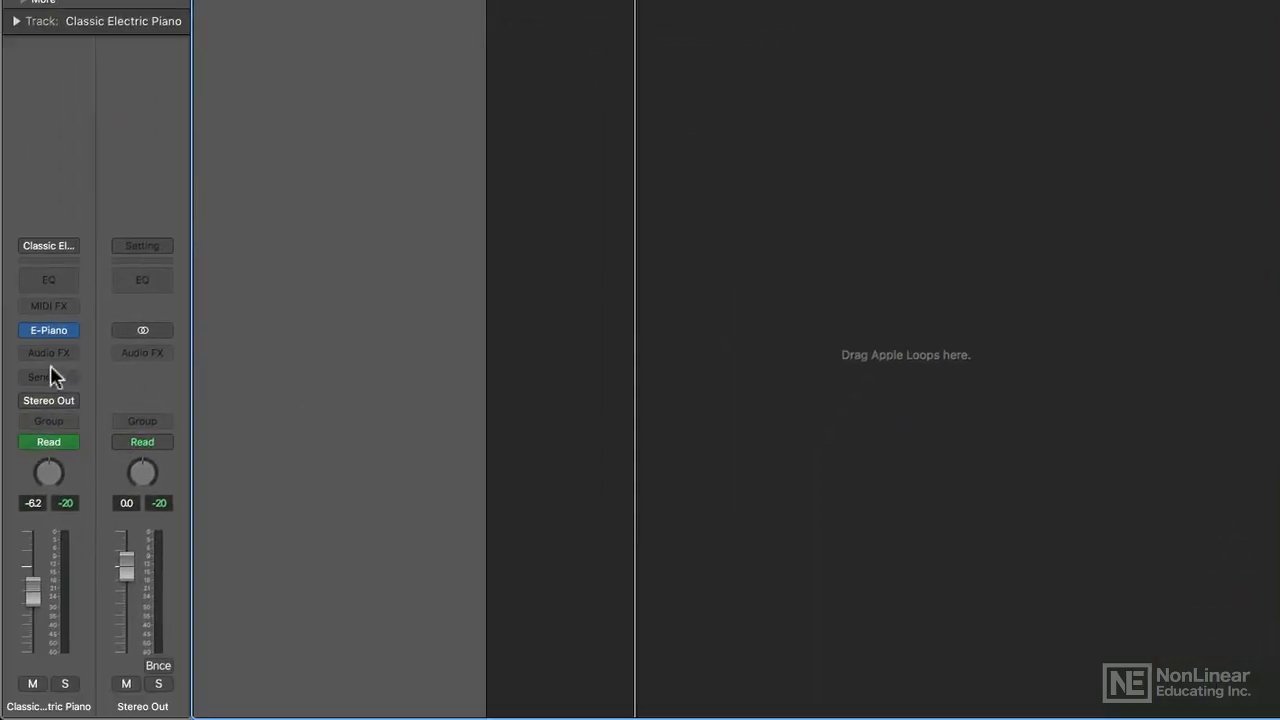
{"action": "left_click", "coordinate": [49, 353]}
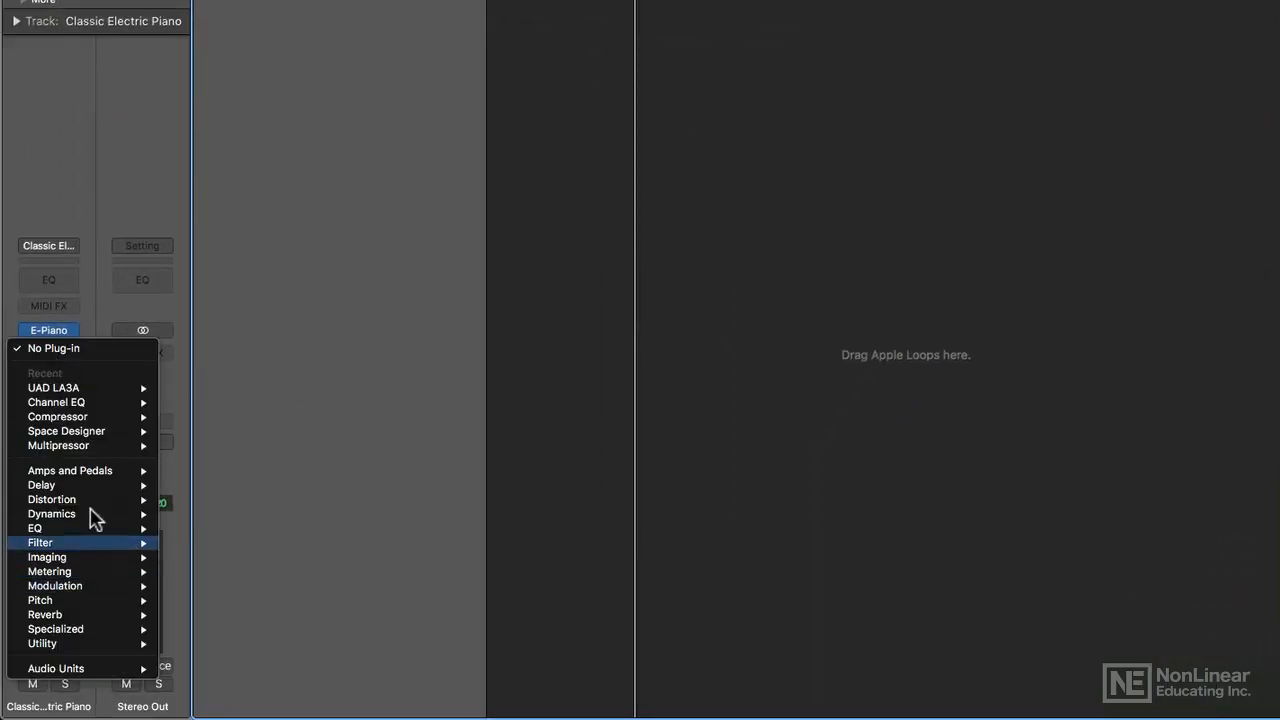
{"action": "mouse_move", "coordinate": [91, 586]}
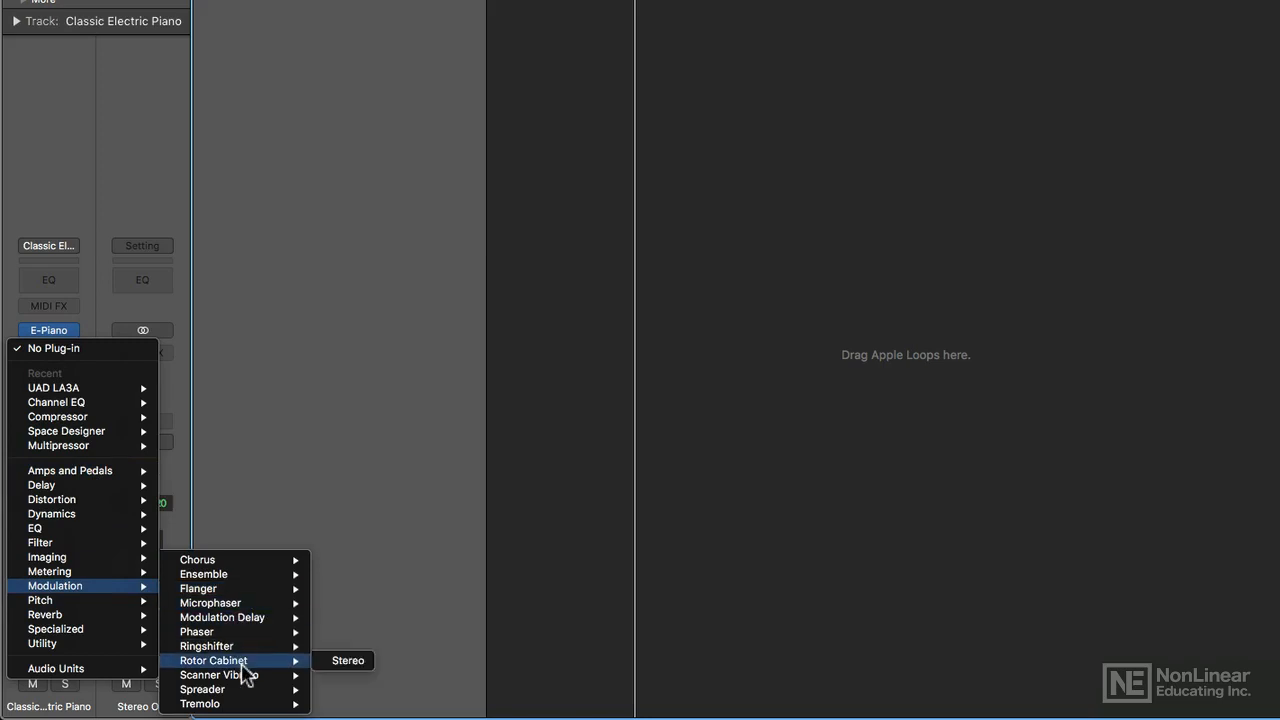
{"action": "mouse_move", "coordinate": [249, 647]}
{"action": "left_click", "coordinate": [362, 647]}
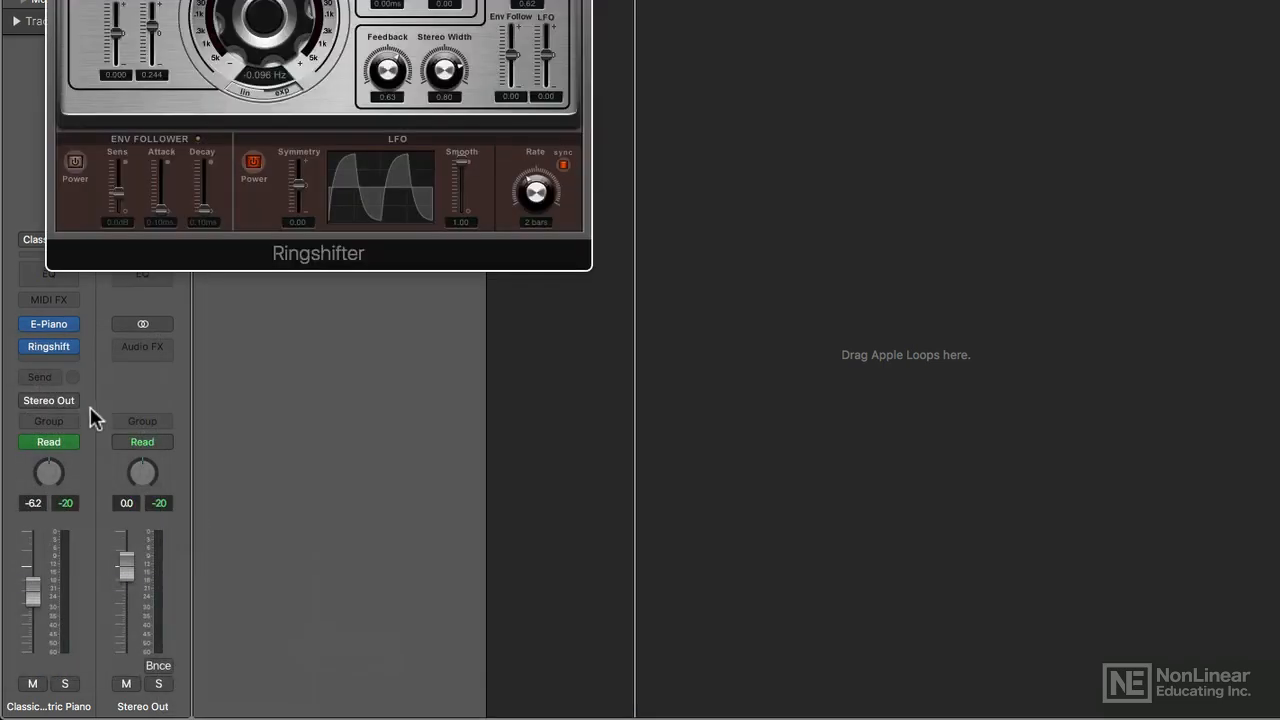
{"action": "left_click", "coordinate": [35, 377]}
{"action": "mouse_move", "coordinate": [92, 465]}
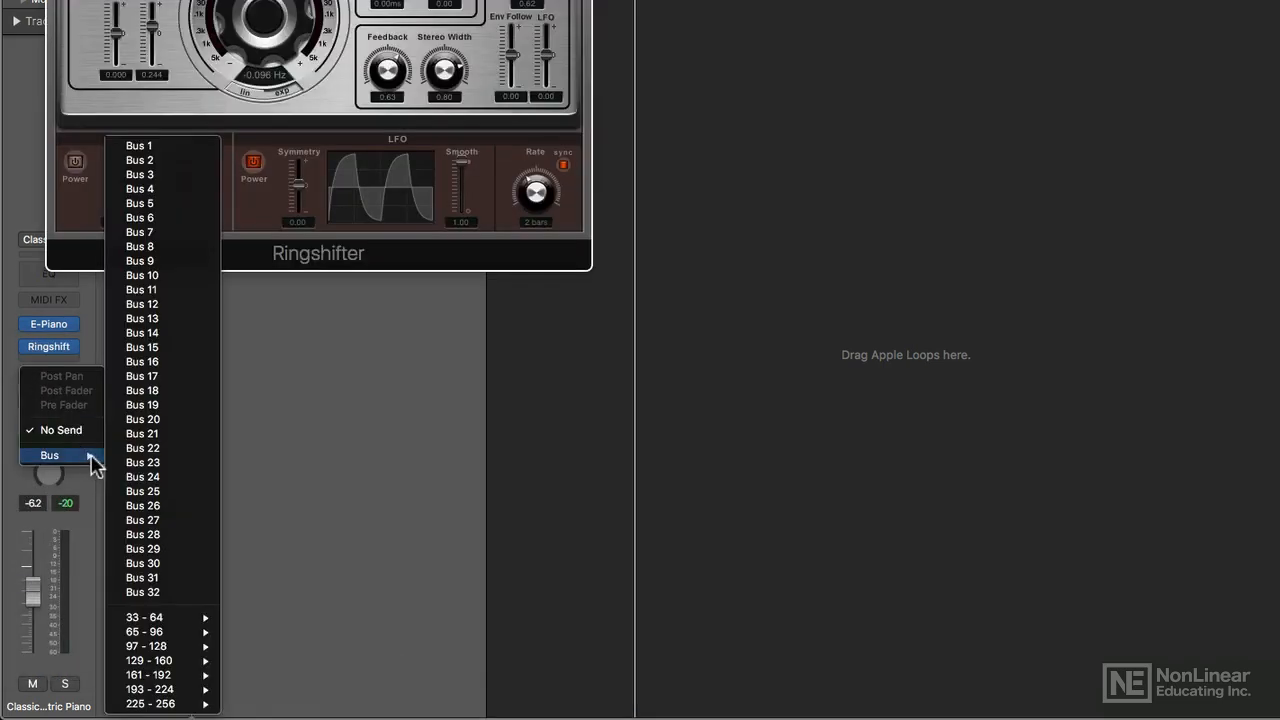
{"action": "left_click", "coordinate": [9, 298]}
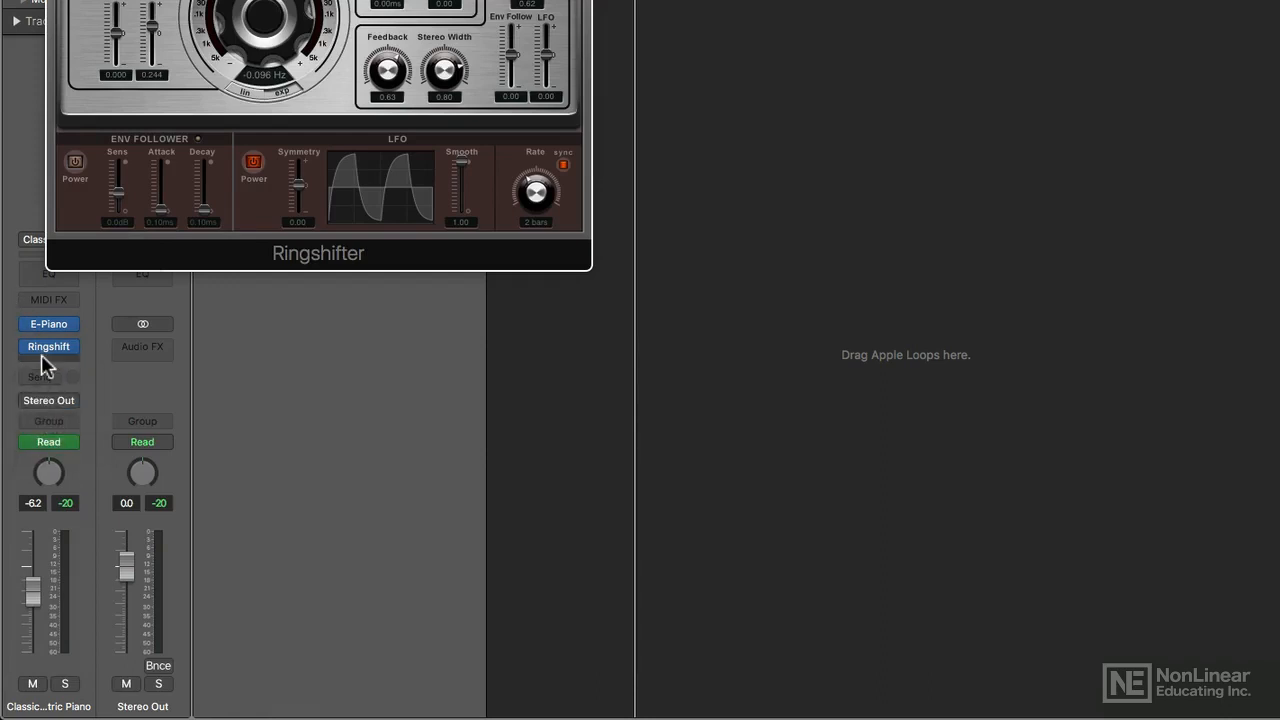
Insert a PlatinumVerb reverb after the Ringshifter on the Classic Electric Piano channel strip
{"action": "left_click", "coordinate": [42, 358]}
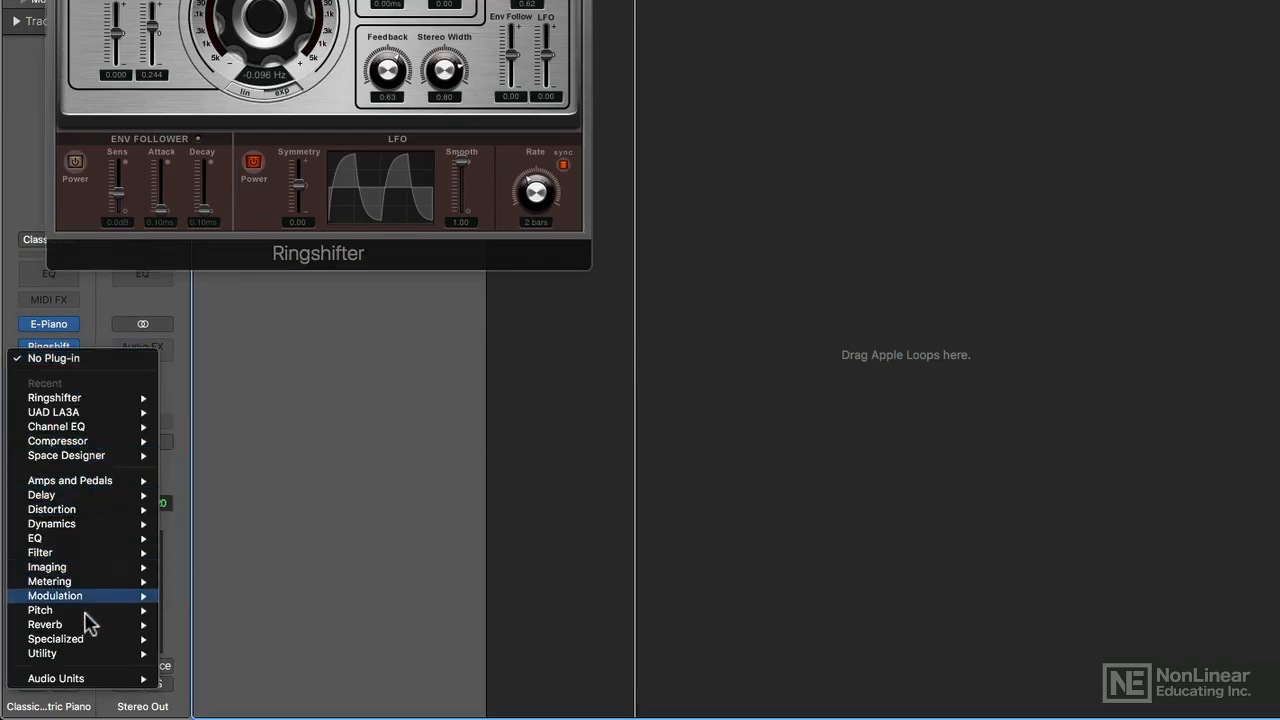
{"action": "mouse_move", "coordinate": [88, 624]}
{"action": "mouse_move", "coordinate": [250, 656]}
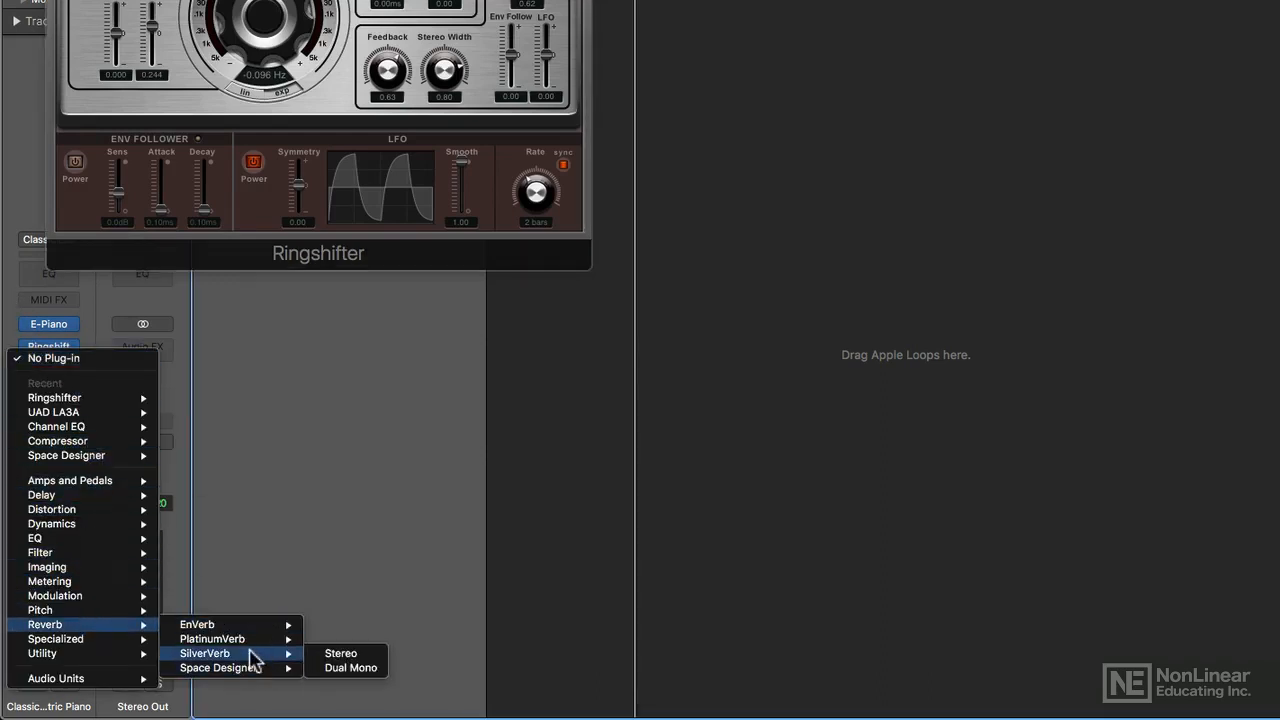
{"action": "left_click", "coordinate": [337, 640]}
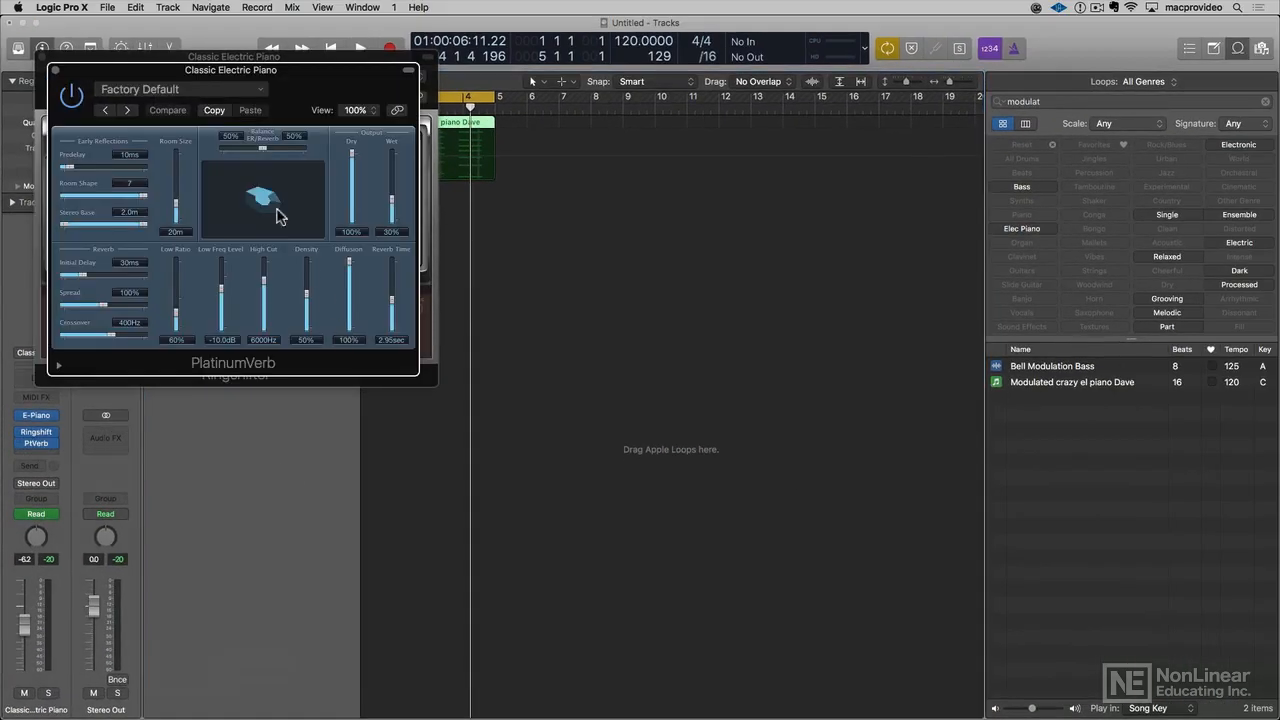
Arrange the PlatinumVerb and Ringshifter windows side by side below the electric piano region
{"action": "left_click_drag", "start_coordinate": [217, 80], "coordinate": [686, 272]}
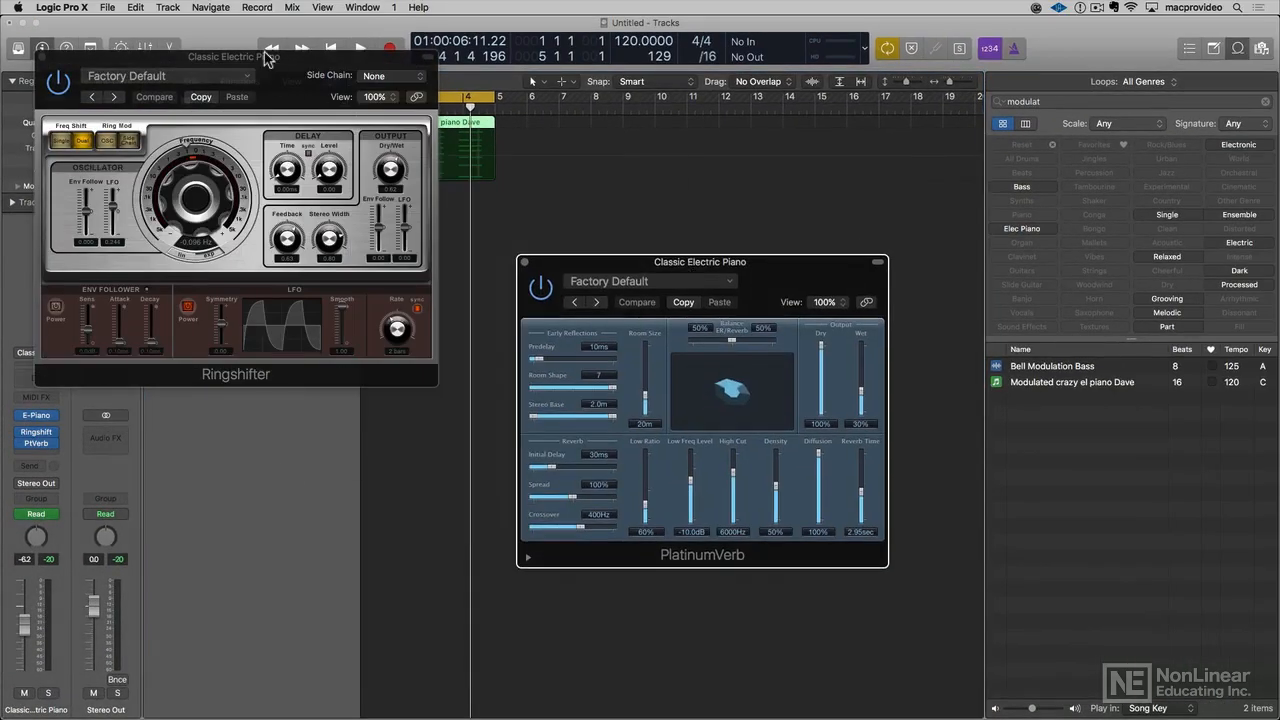
{"action": "left_click_drag", "start_coordinate": [267, 58], "coordinate": [968, 242]}
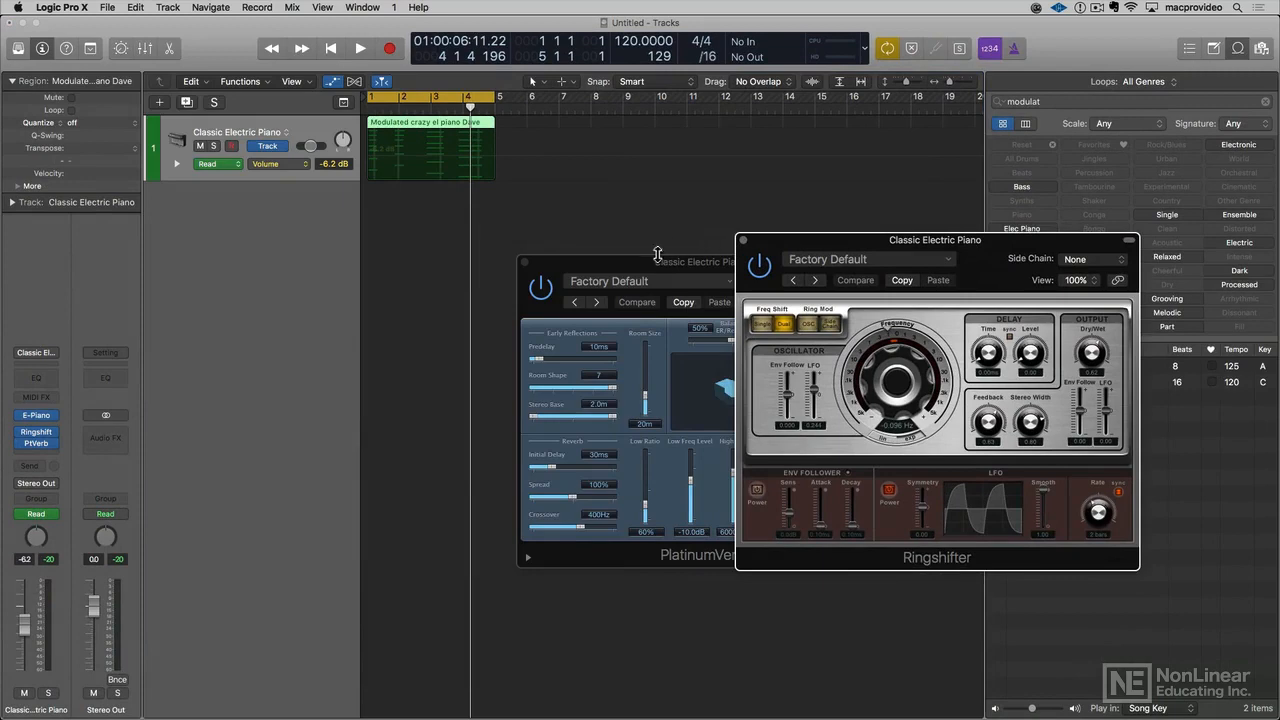
{"action": "left_click_drag", "start_coordinate": [657, 253], "coordinate": [441, 254]}
{"action": "left_click_drag", "start_coordinate": [850, 234], "coordinate": [791, 249]}
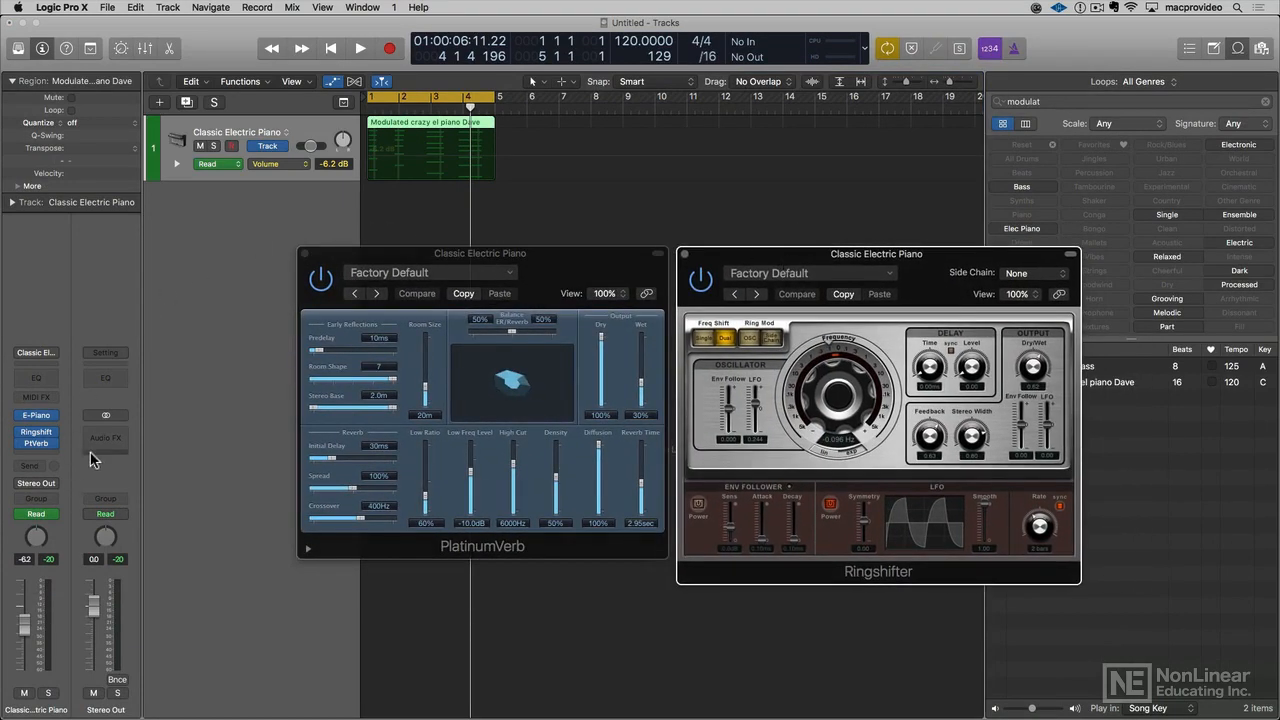
Set the piano track's automation mode to Latch and record moves of PlatinumVerb's ER/Reverb balance, reverb time, wet and dry levels during playback
{"action": "left_click", "coordinate": [36, 513]}
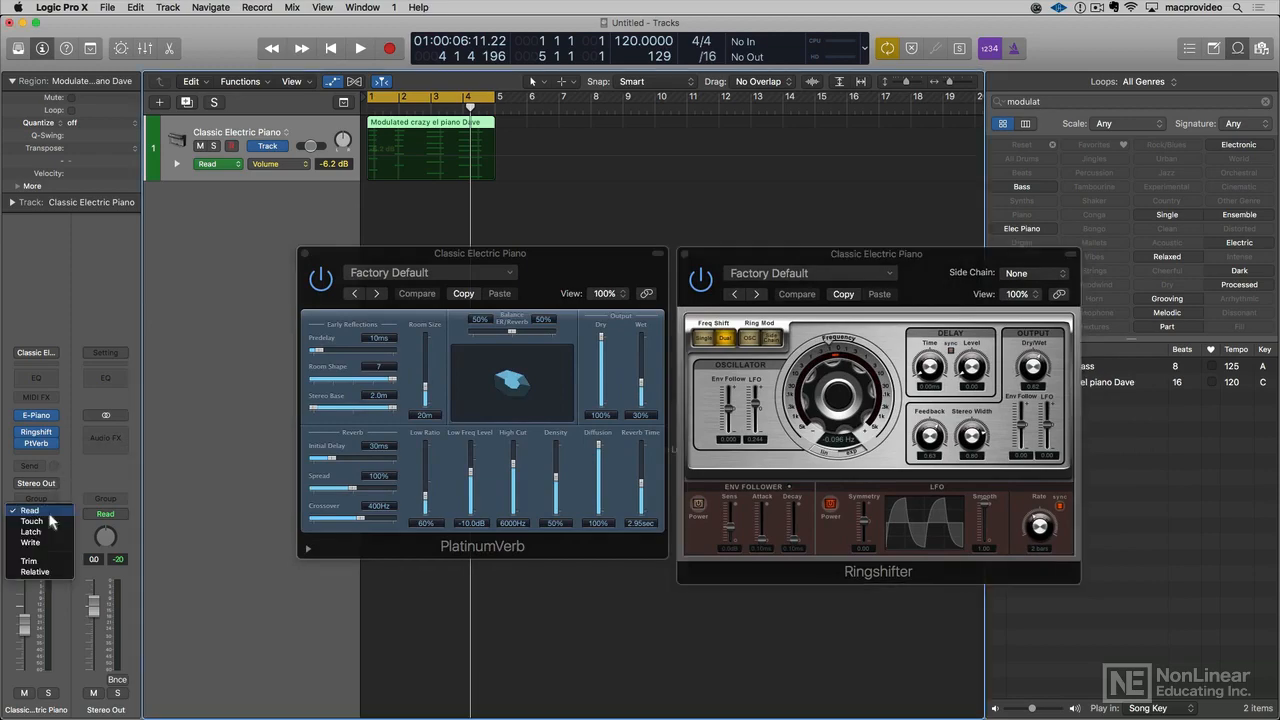
{"action": "left_click", "coordinate": [44, 533]}
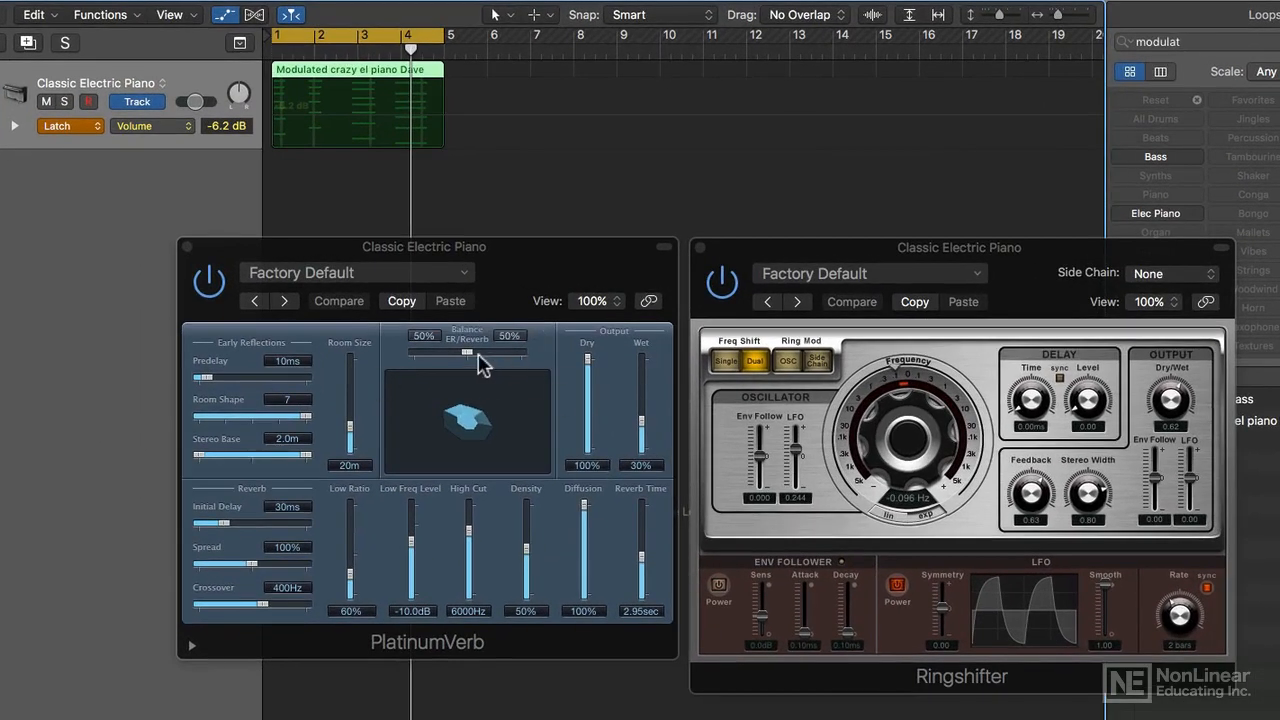
{"action": "key", "text": "space"}
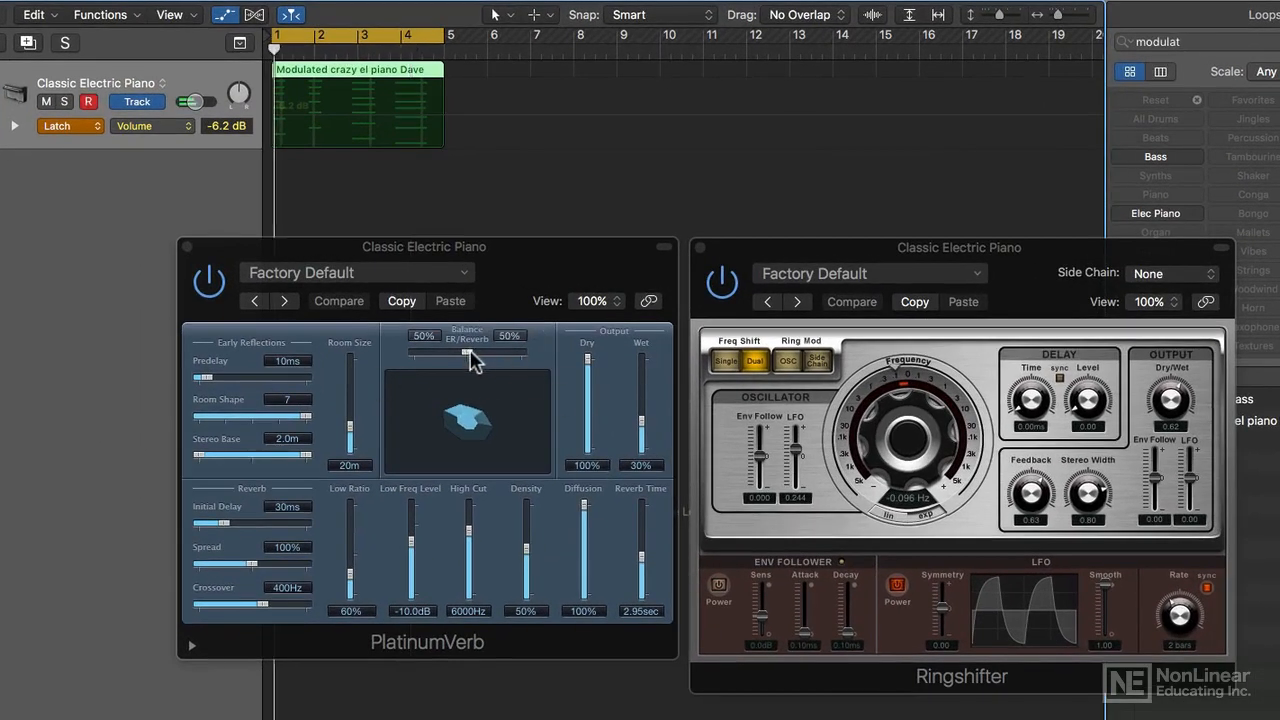
{"action": "left_click_drag", "start_coordinate": [468, 353], "coordinate": [509, 346]}
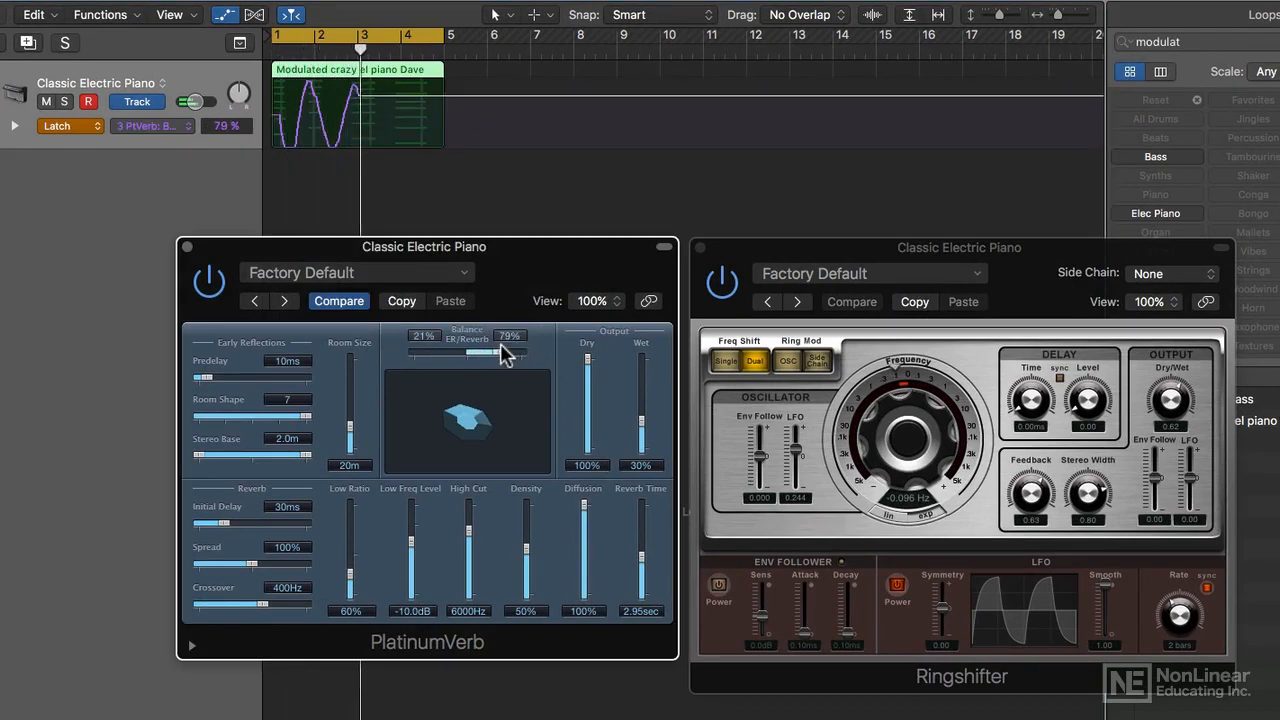
{"action": "left_click_drag", "start_coordinate": [636, 531], "coordinate": [646, 582]}
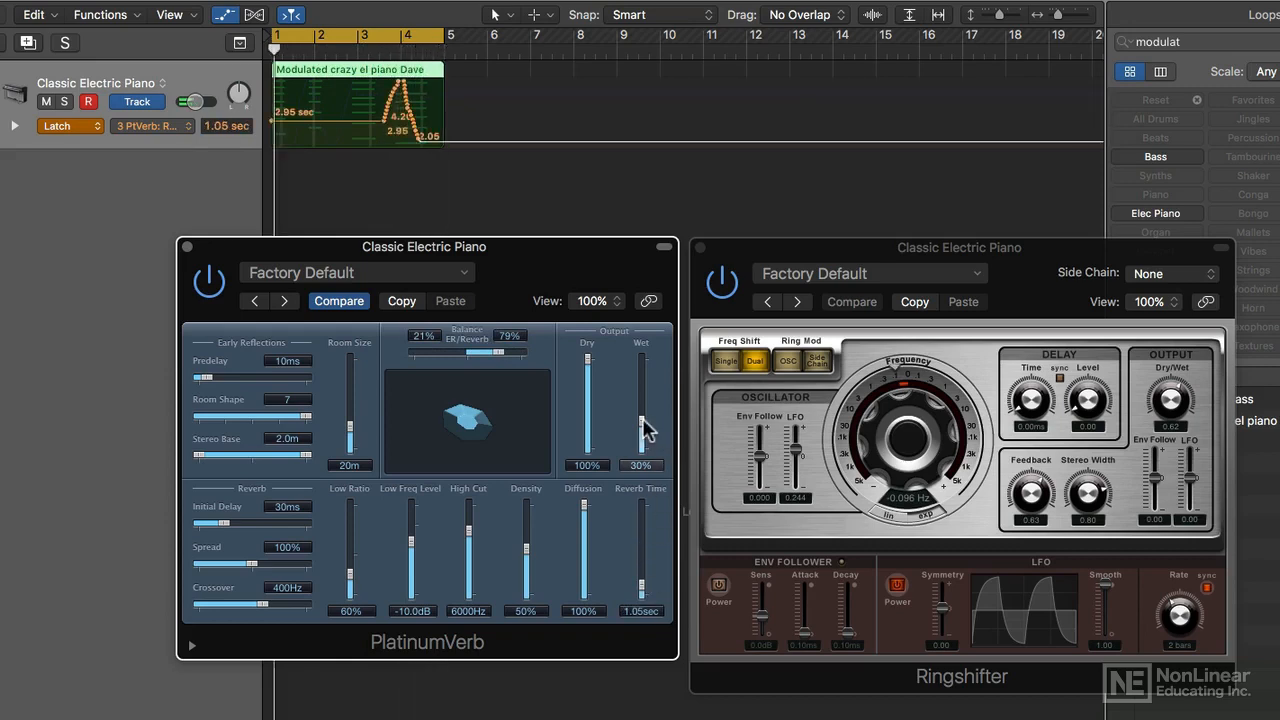
{"action": "left_click_drag", "start_coordinate": [640, 429], "coordinate": [588, 447]}
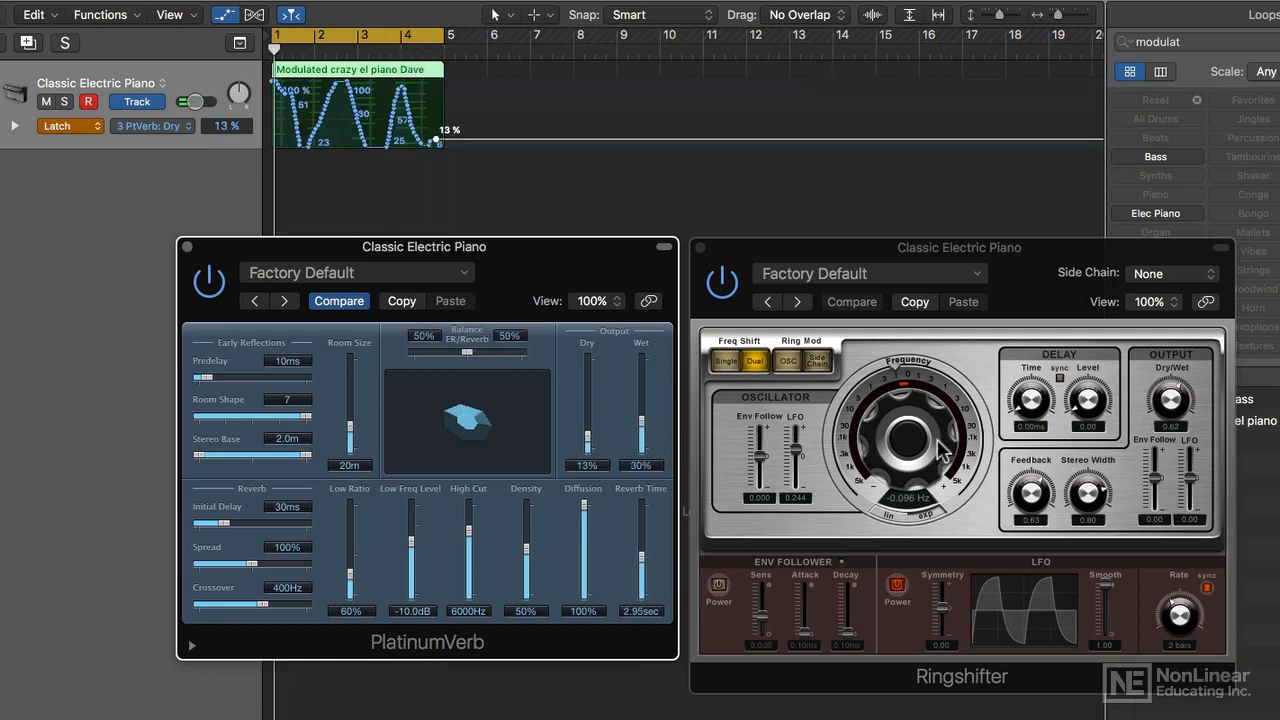
Record automation of Ringshifter's frequency dial and its envelope follower power during playback
{"action": "mouse_move", "coordinate": [895, 448]}
{"action": "left_mouse_down"}
{"action": "mouse_move", "coordinate": [894, 391]}
{"action": "mouse_move", "coordinate": [874, 428]}
{"action": "mouse_move", "coordinate": [882, 500]}
{"action": "mouse_move", "coordinate": [894, 396]}
{"action": "mouse_move", "coordinate": [880, 450]}
{"action": "left_mouse_up"}
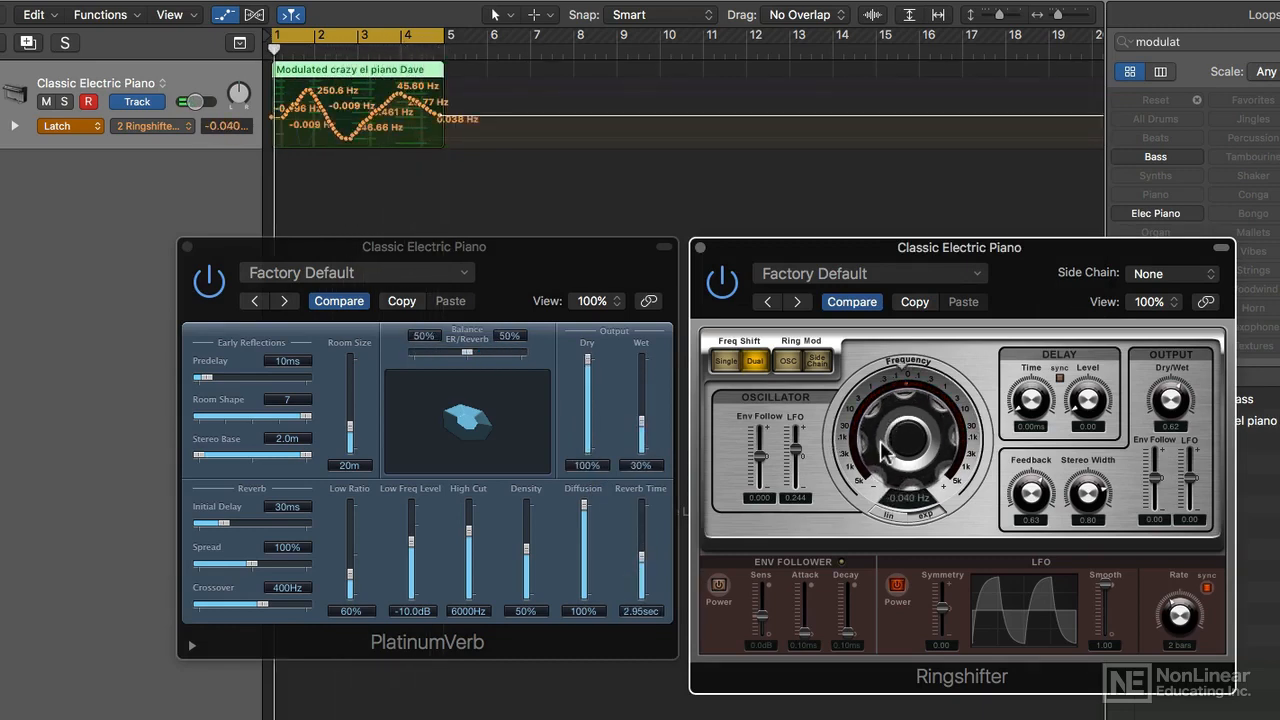
{"action": "left_click", "coordinate": [718, 588]}
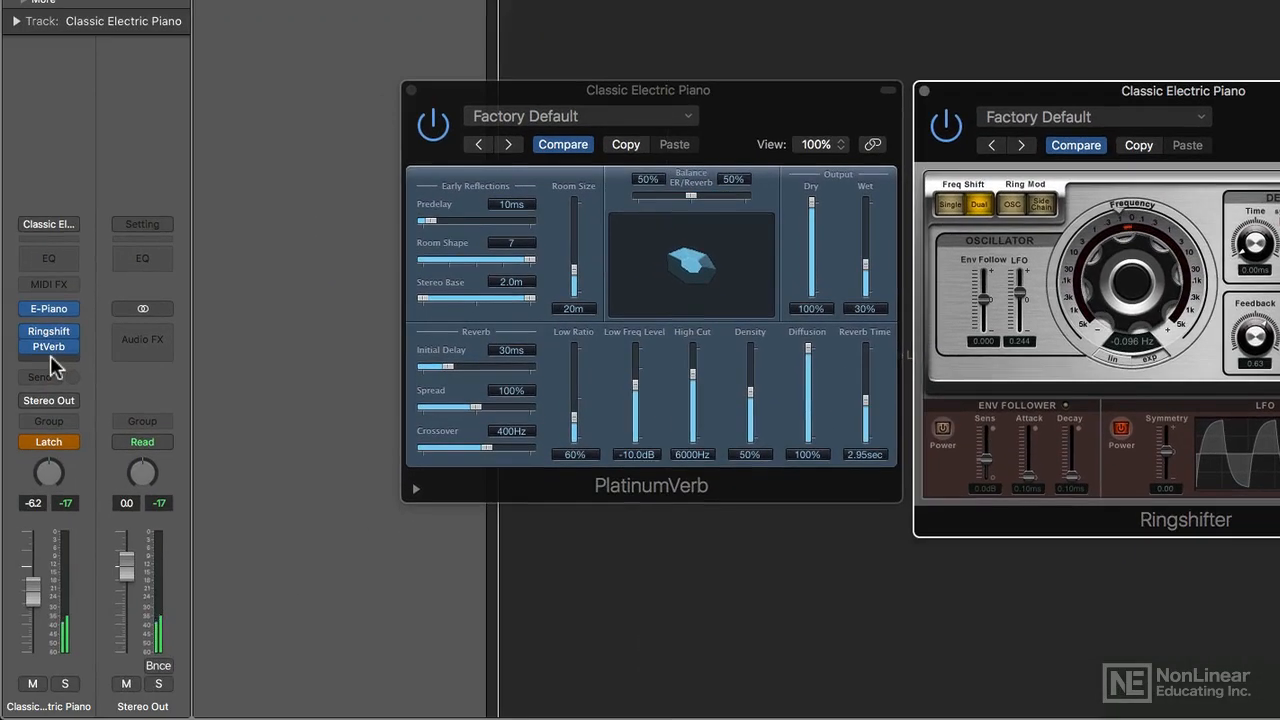
{"action": "left_click", "coordinate": [59, 433]}
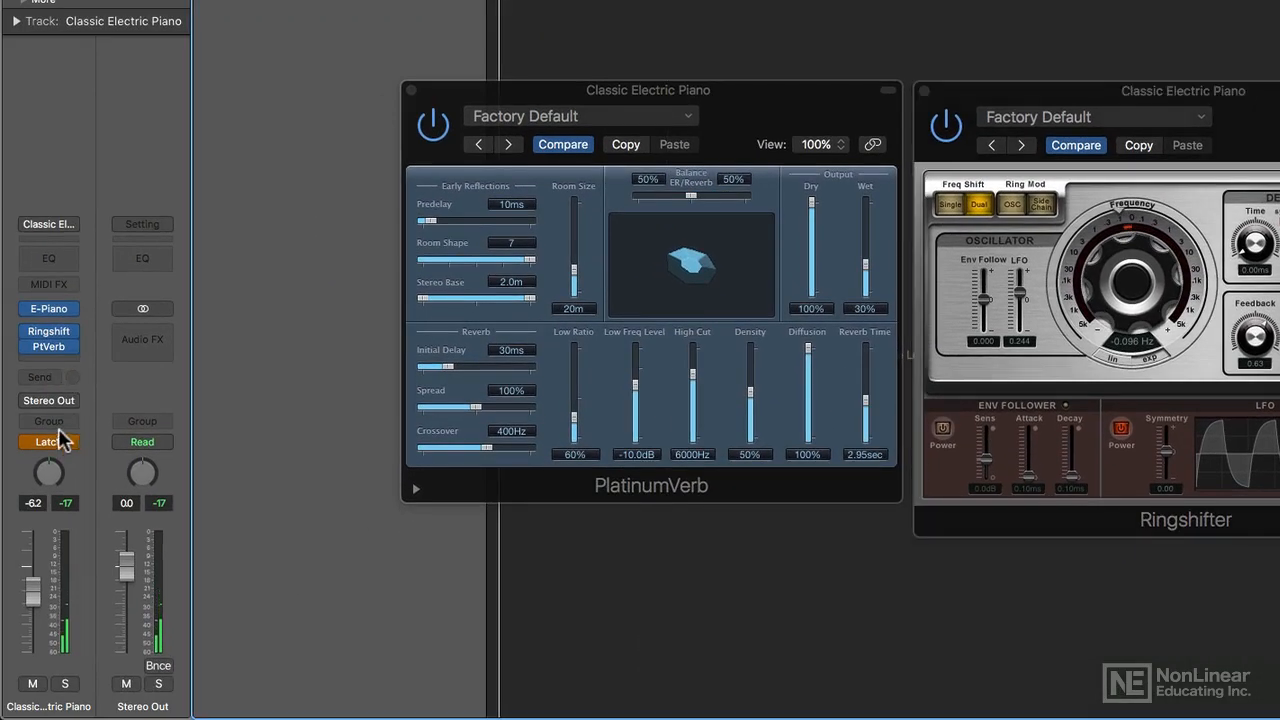
Insert a stereo Bitcrusher distortion effect after PlatinumVerb on the Classic Electric Piano channel strip
{"action": "left_click", "coordinate": [48, 360]}
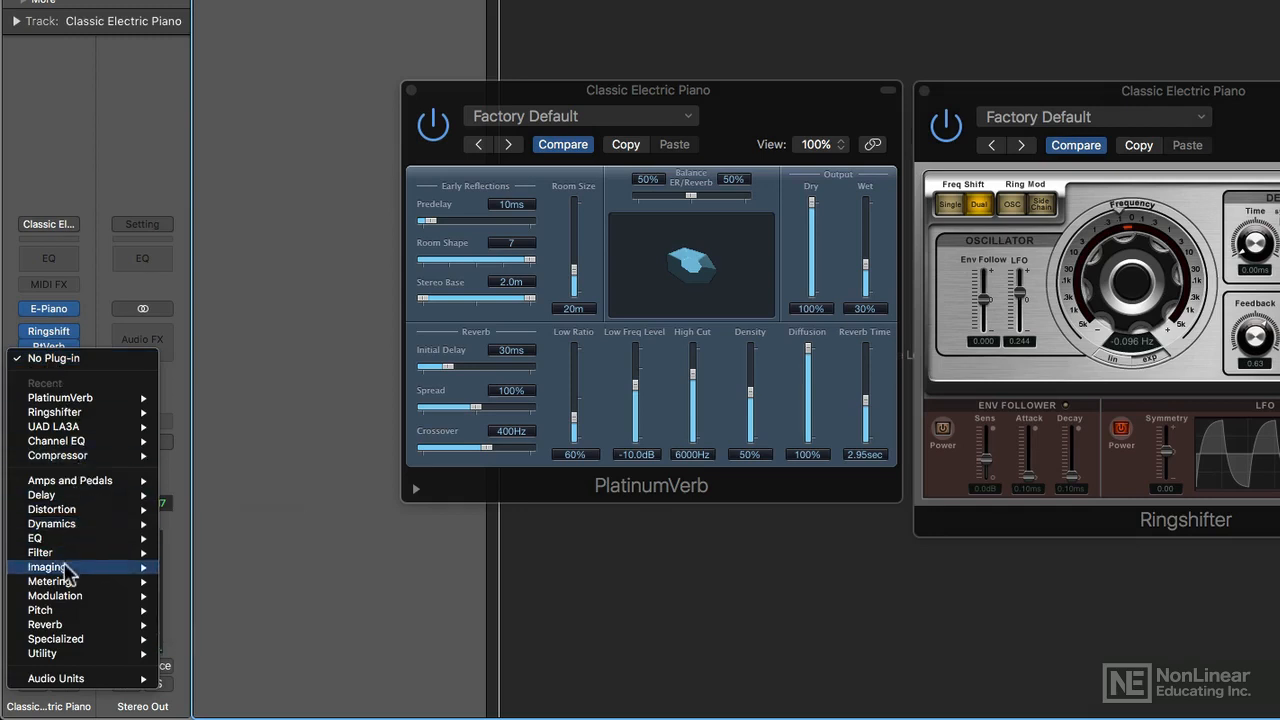
{"action": "mouse_move", "coordinate": [65, 586]}
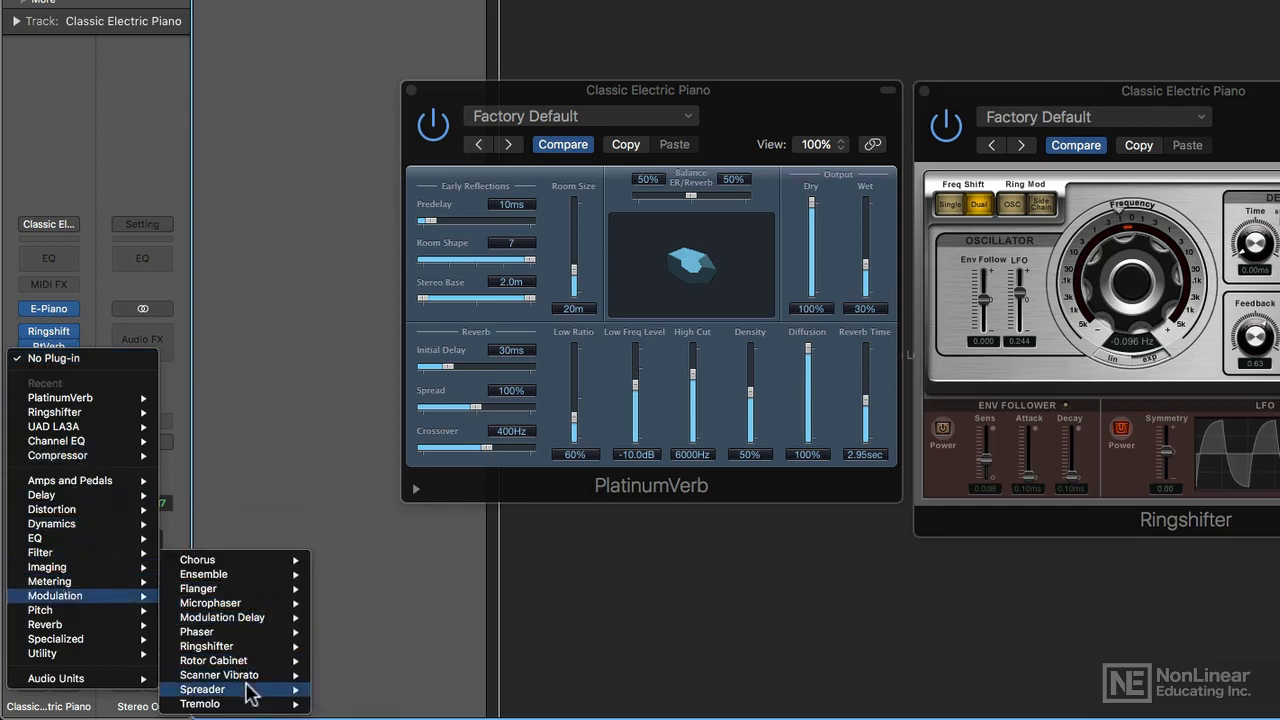
{"action": "mouse_move", "coordinate": [66, 511]}
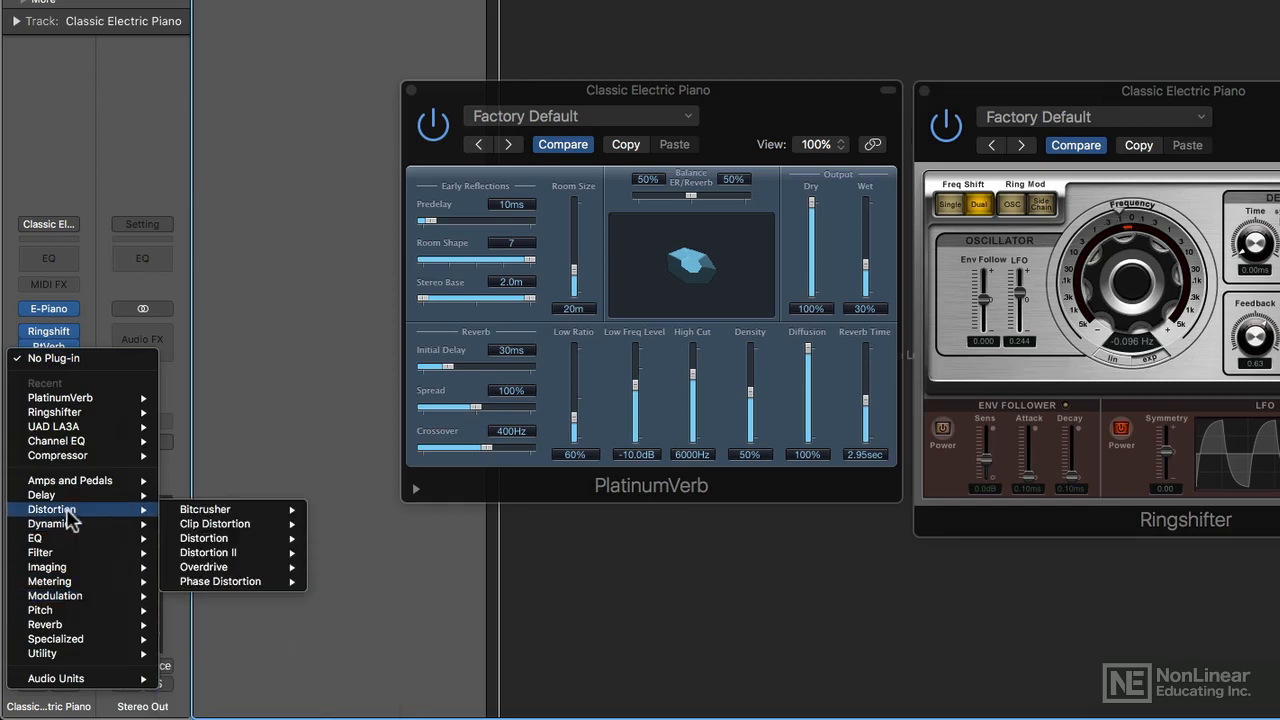
{"action": "mouse_move", "coordinate": [201, 513]}
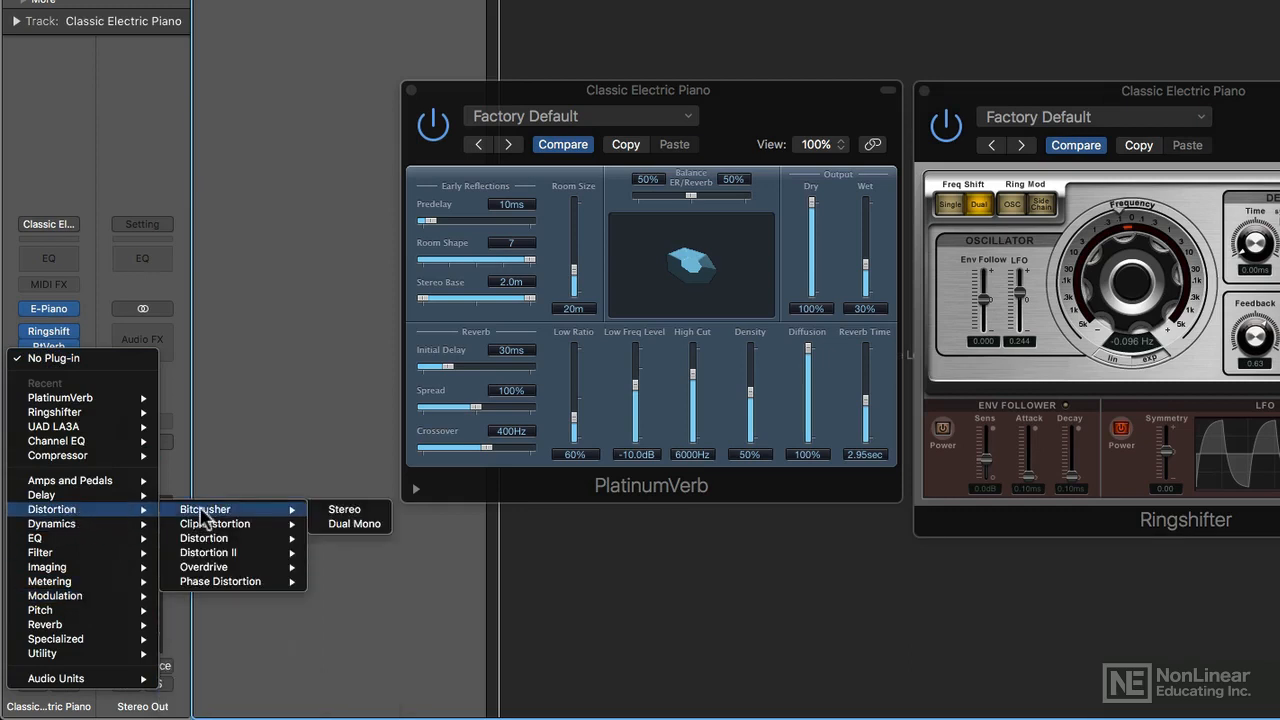
{"action": "left_click", "coordinate": [345, 509]}
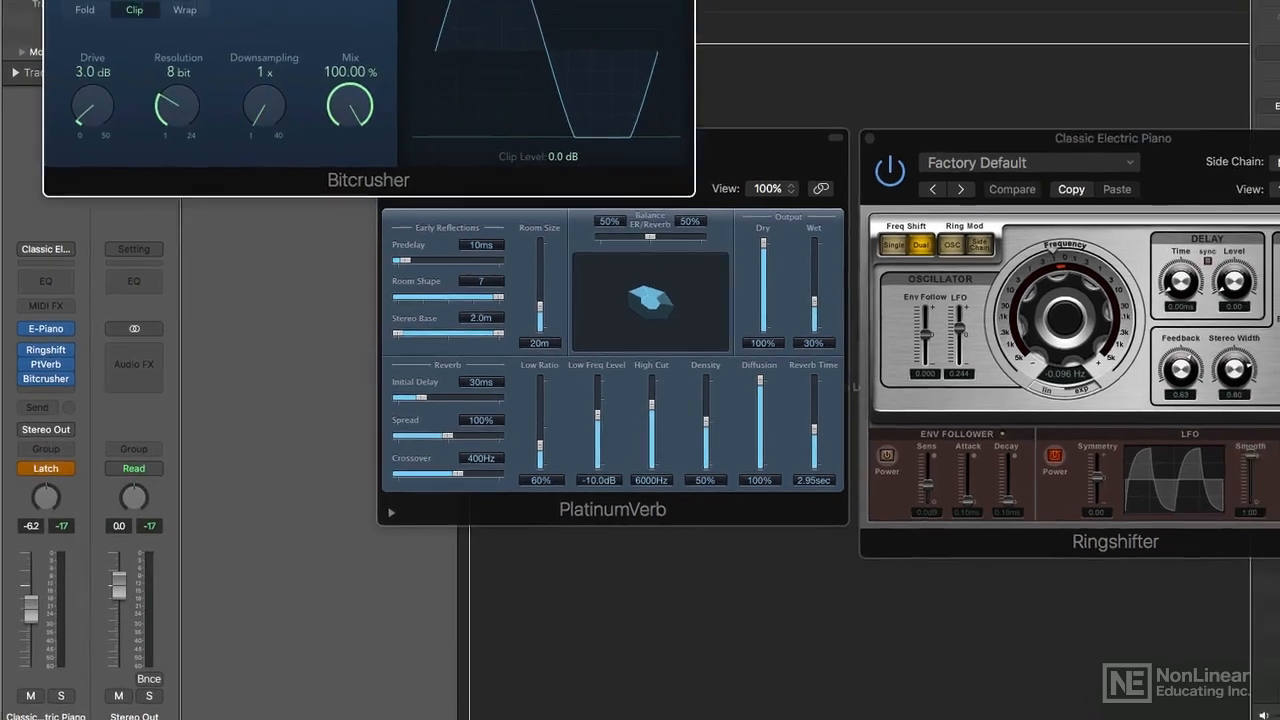
Place the PlatinumVerb and Ringshifter windows side by side with the Bitcrusher window below them
{"action": "left_click_drag", "start_coordinate": [428, 8], "coordinate": [686, 396]}
{"action": "left_click_drag", "start_coordinate": [564, 180], "coordinate": [383, 107]}
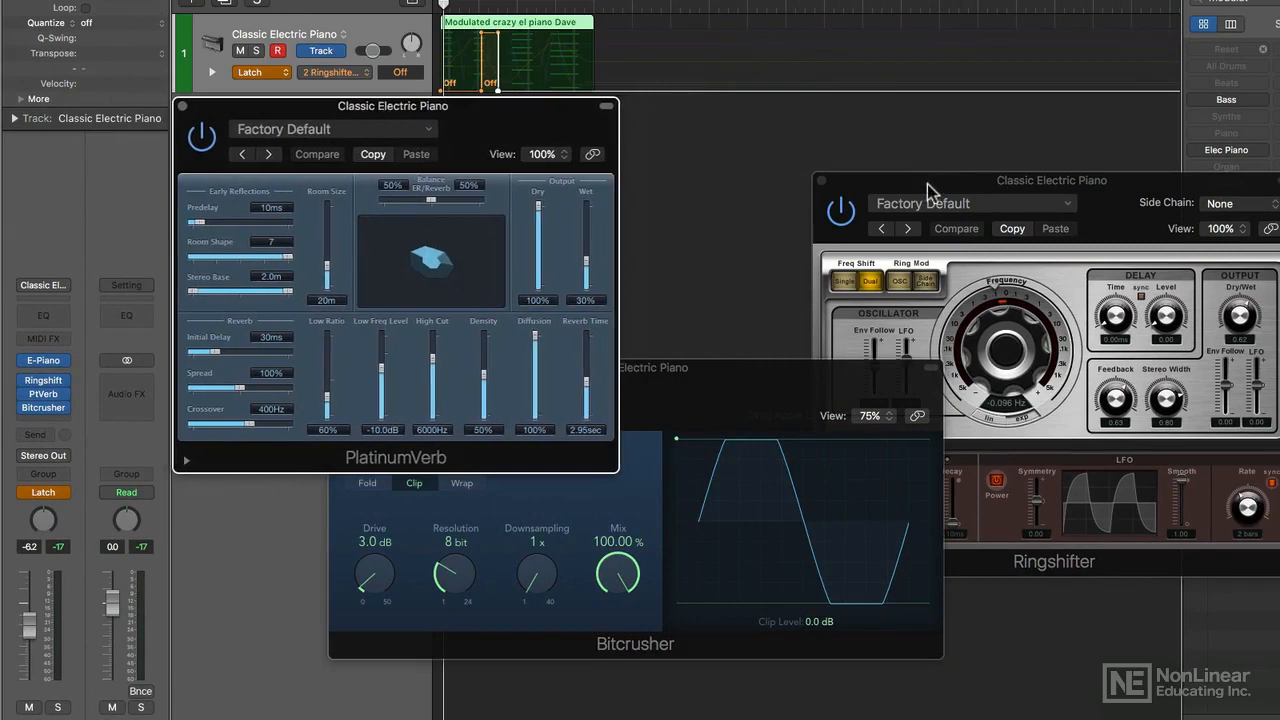
{"action": "left_click_drag", "start_coordinate": [927, 184], "coordinate": [740, 109]}
{"action": "left_click", "coordinate": [740, 556]}
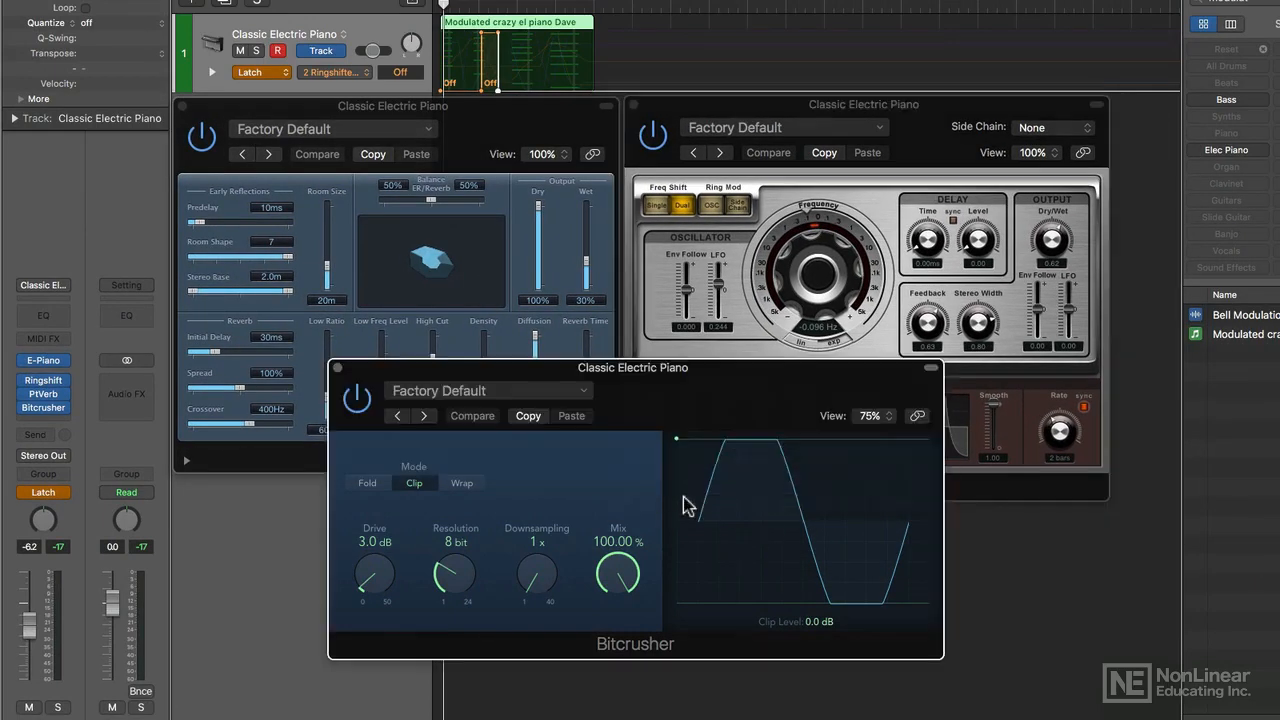
{"action": "left_click_drag", "start_coordinate": [629, 365], "coordinate": [492, 422]}
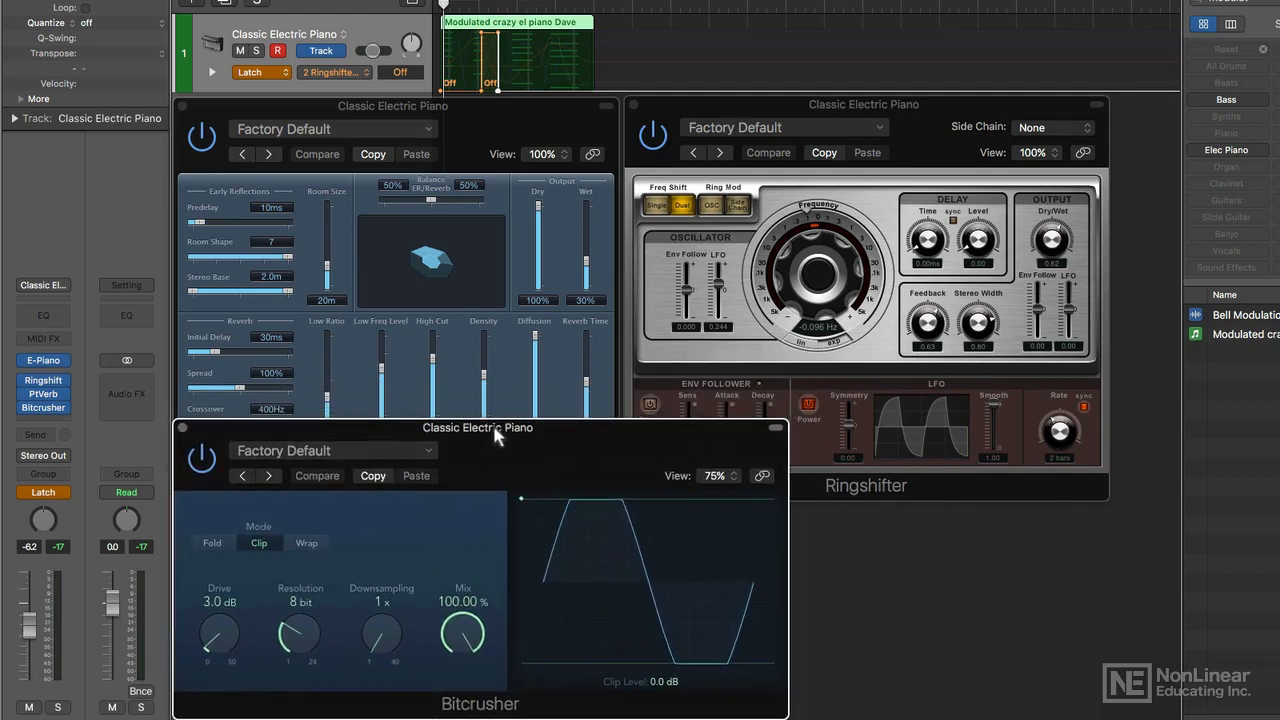
Shrink the PlatinumVerb and Ringshifter windows and reposition Ringshifter and Bitcrusher so that none of the three effects overlap
{"action": "left_click", "coordinate": [487, 130]}
{"action": "left_click_drag", "start_coordinate": [616, 463], "coordinate": [532, 410]}
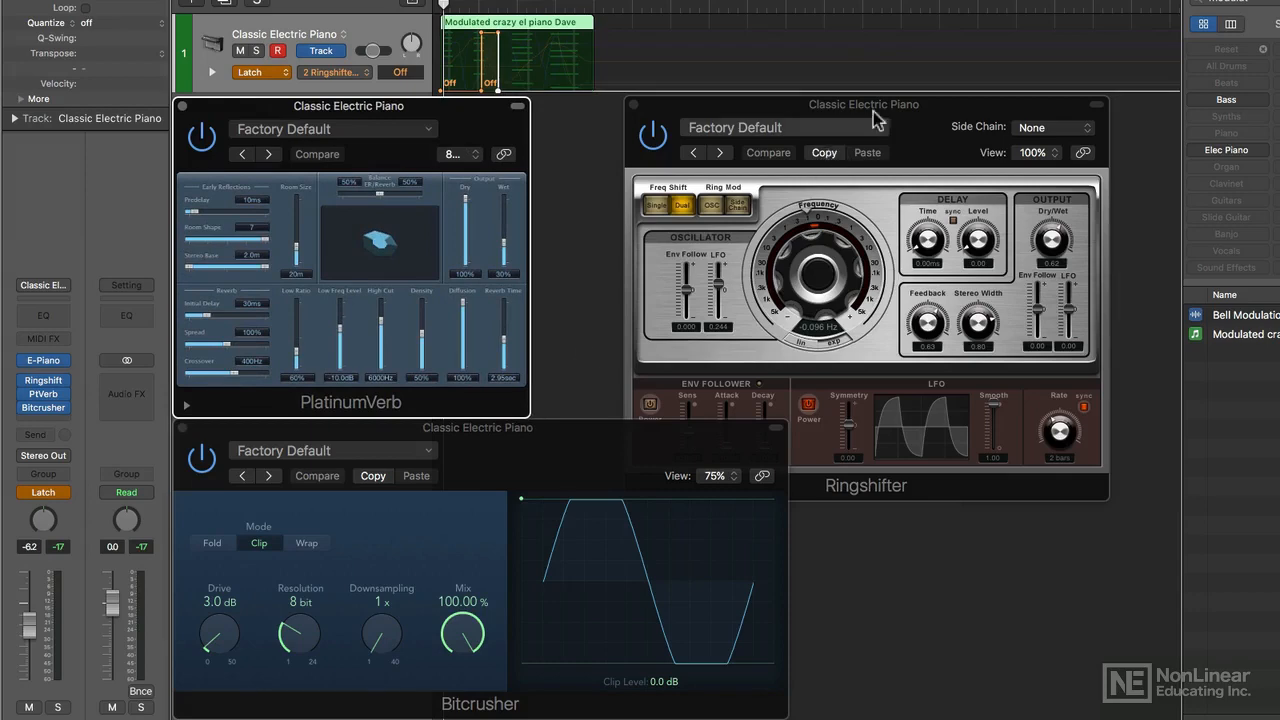
{"action": "left_click_drag", "start_coordinate": [820, 106], "coordinate": [811, 8]}
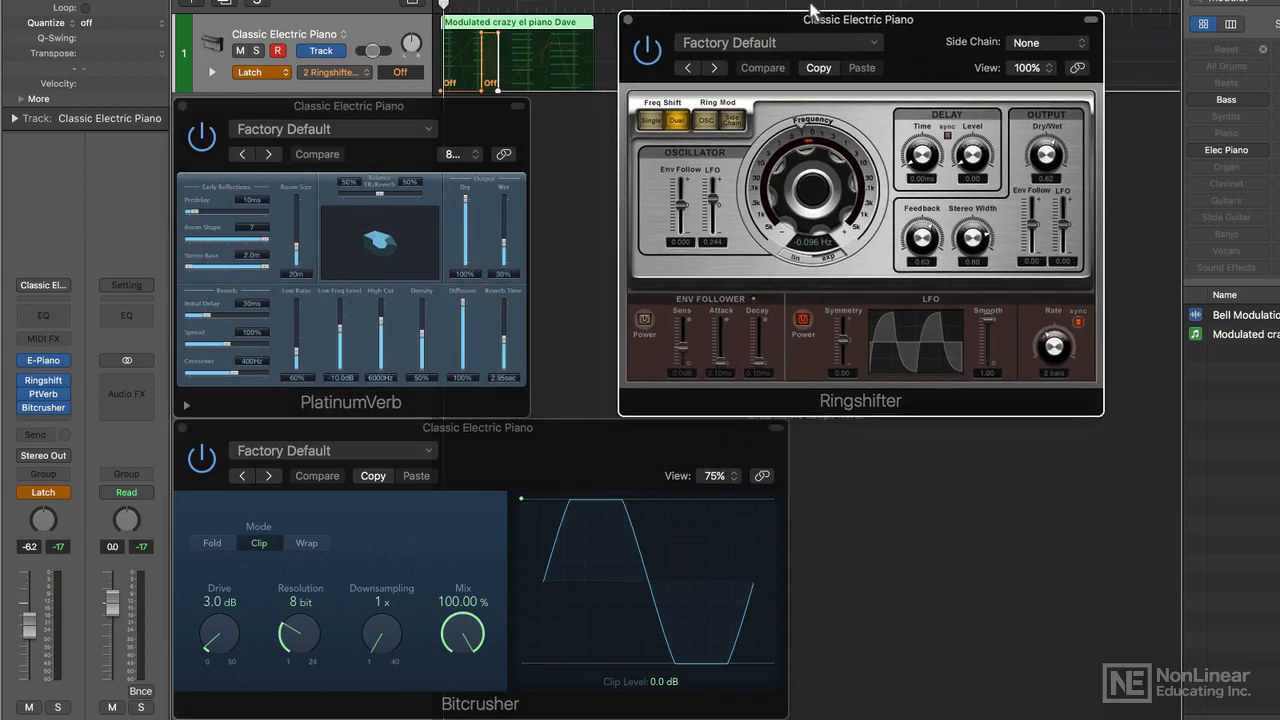
{"action": "left_click_drag", "start_coordinate": [626, 416], "coordinate": [712, 366]}
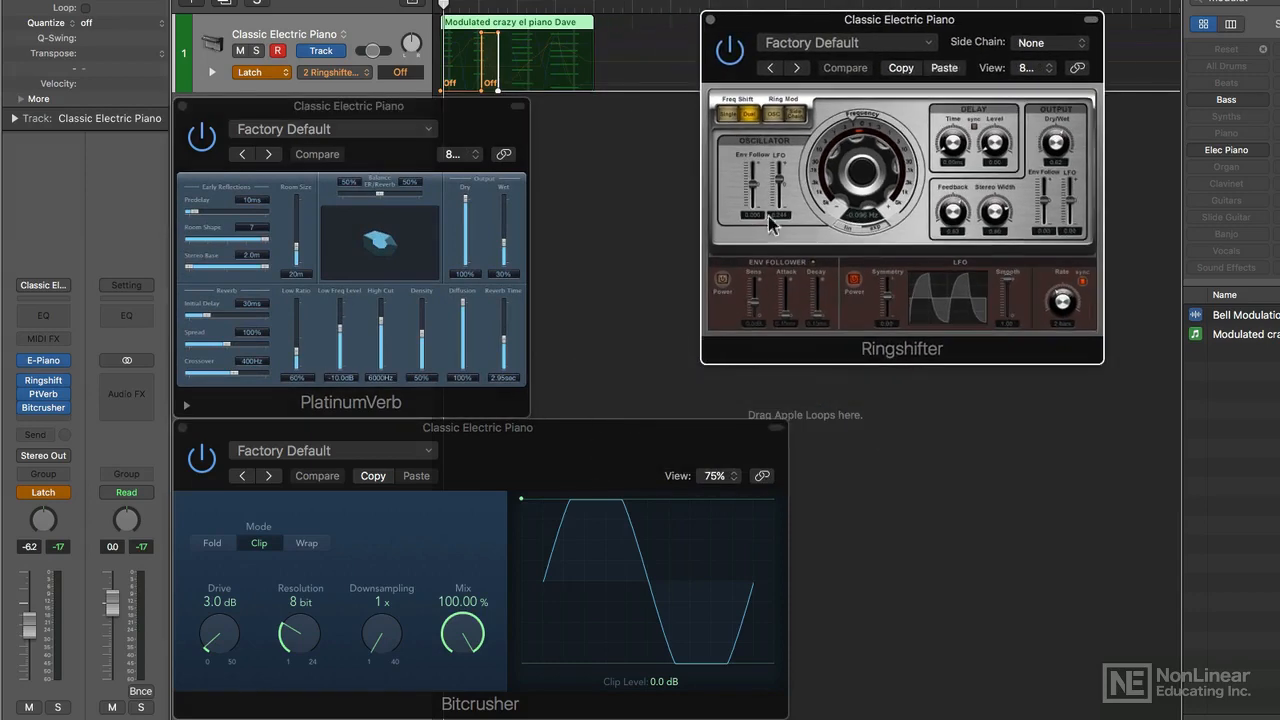
{"action": "left_click_drag", "start_coordinate": [833, 20], "coordinate": [743, 65]}
{"action": "left_click_drag", "start_coordinate": [550, 447], "coordinate": [638, 449]}
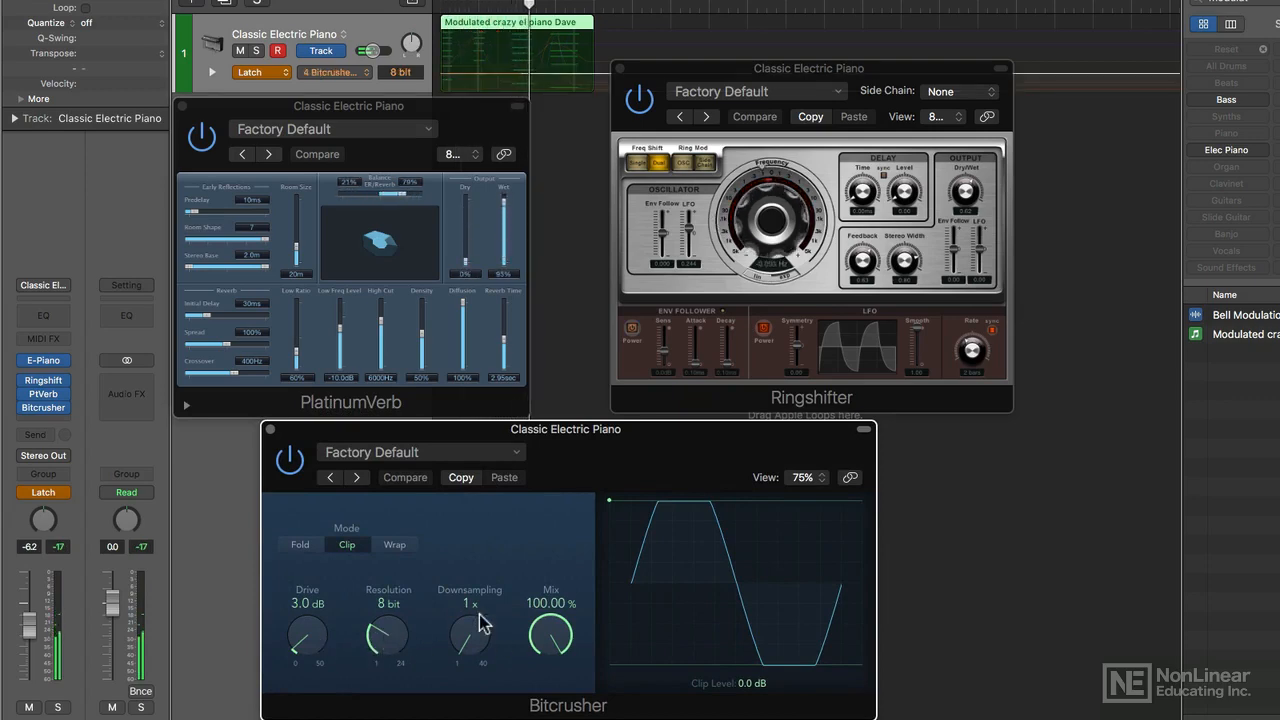
Record automation of Bitcrusher's downsampling and drive while the region plays
{"action": "left_click_drag", "start_coordinate": [471, 645], "coordinate": [514, 489]}
{"action": "left_click_drag", "start_coordinate": [320, 640], "coordinate": [307, 606]}
{"action": "left_click_drag", "start_coordinate": [315, 577], "coordinate": [313, 632]}
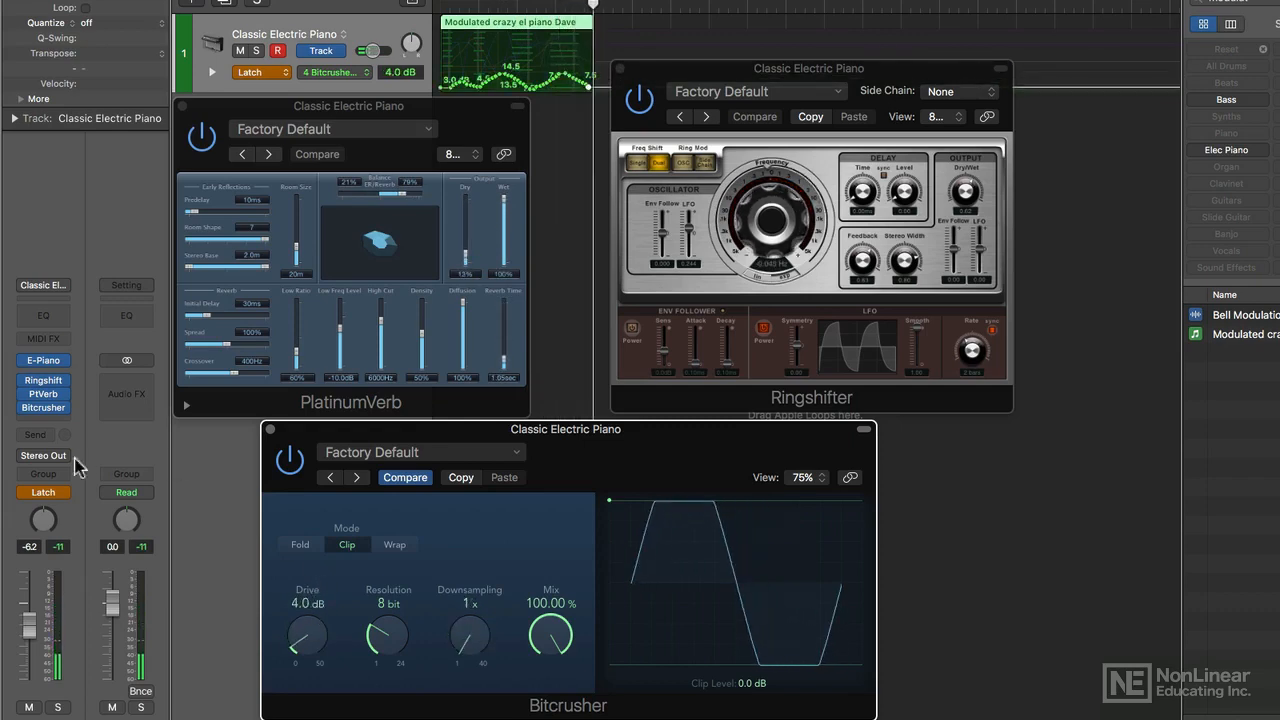
Set the piano track's automation mode back to Read and convert all track automation to region automation
{"action": "left_click", "coordinate": [43, 492]}
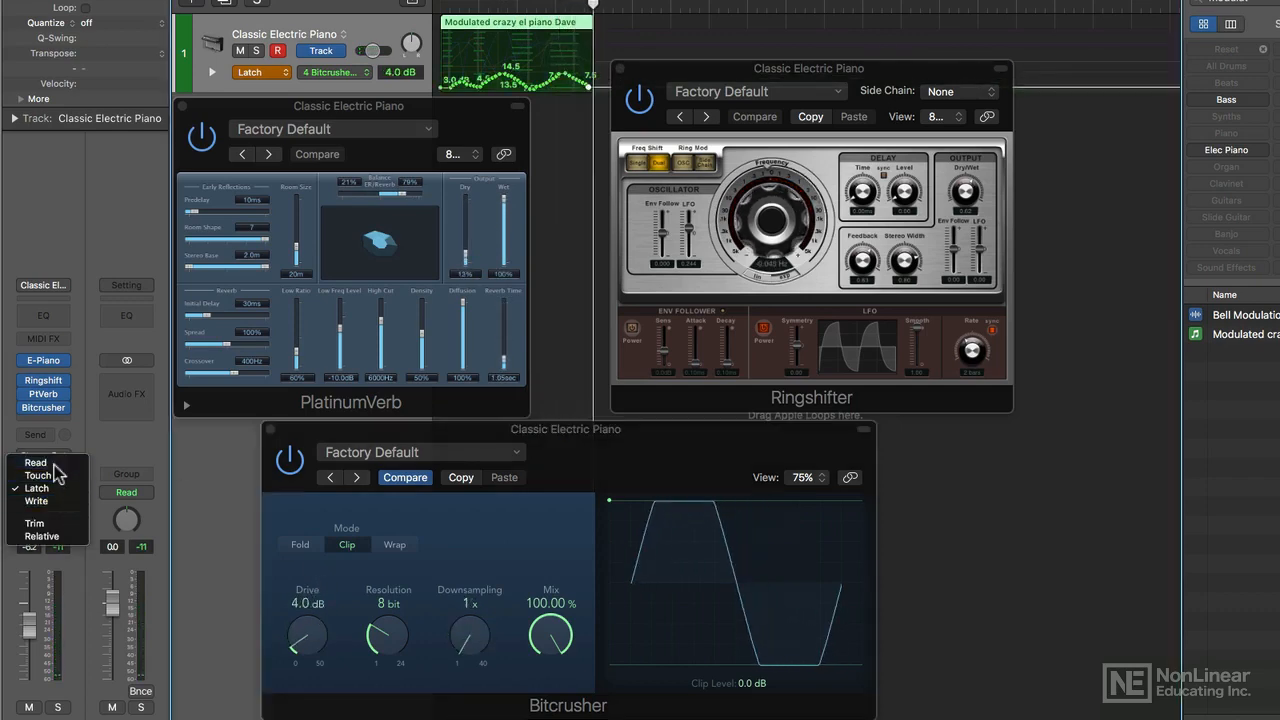
{"action": "left_click", "coordinate": [36, 462]}
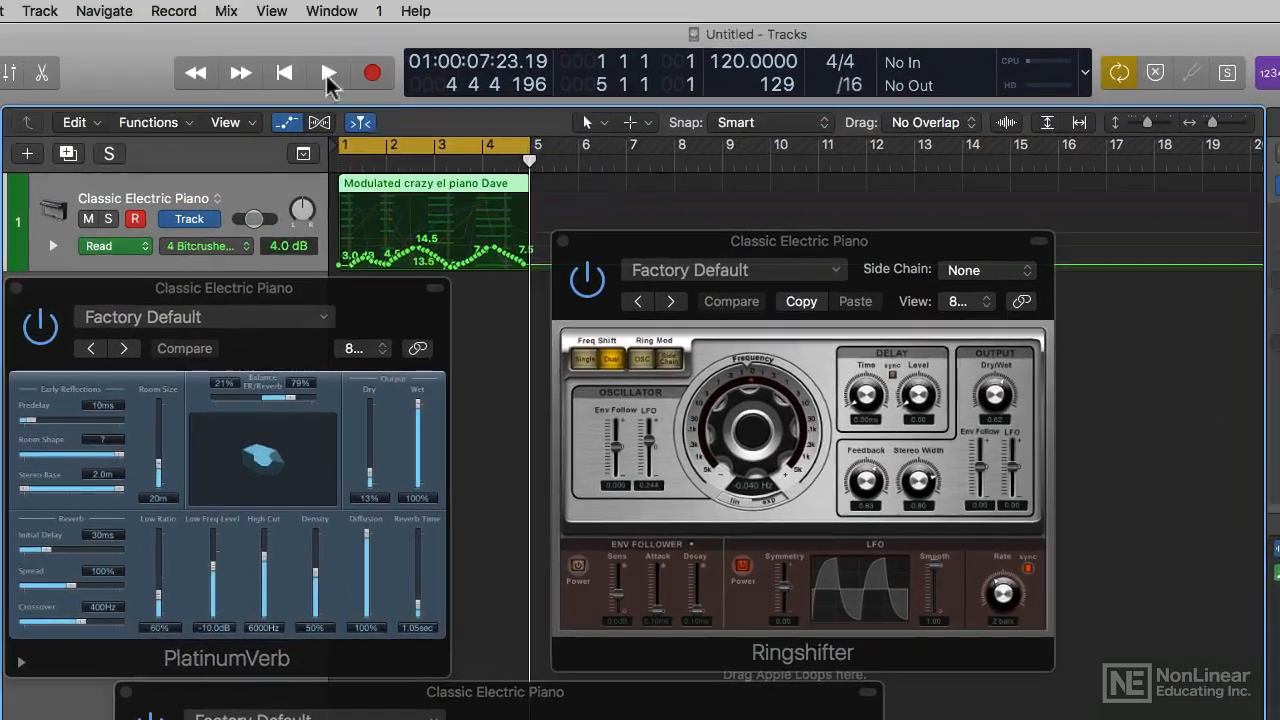
{"action": "left_click", "coordinate": [229, 11]}
{"action": "mouse_move", "coordinate": [292, 132]}
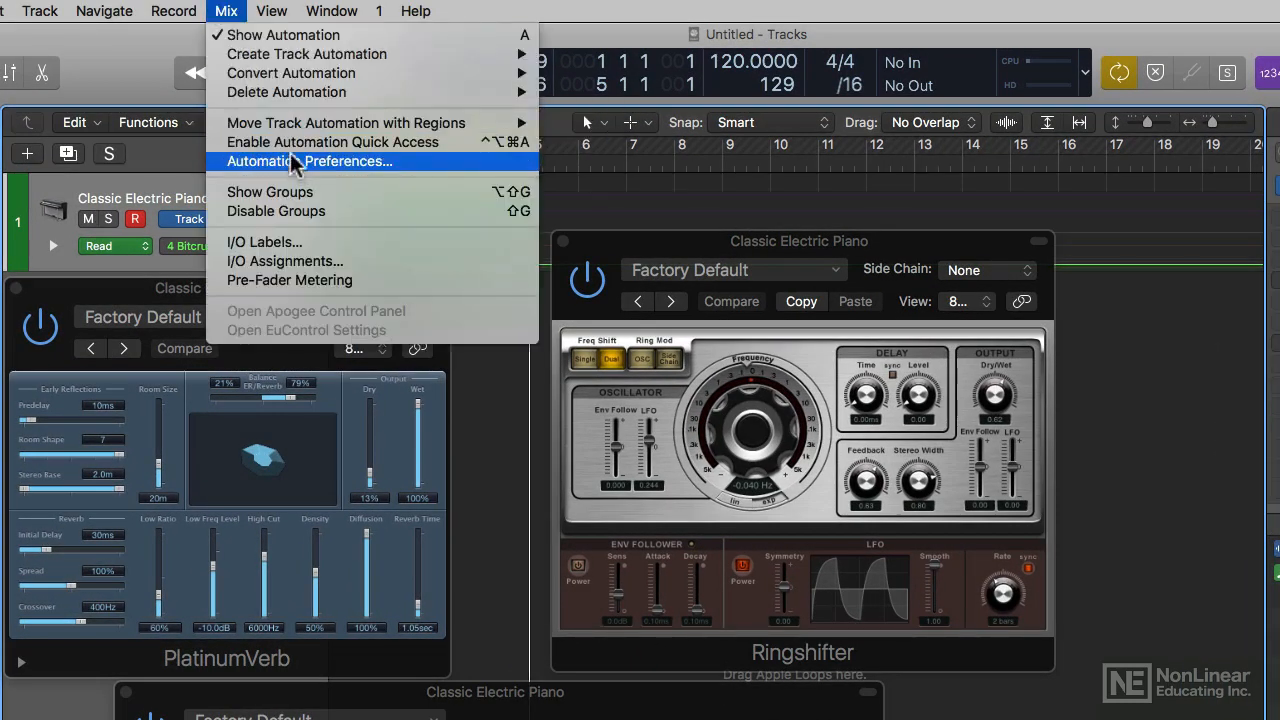
{"action": "mouse_move", "coordinate": [290, 76]}
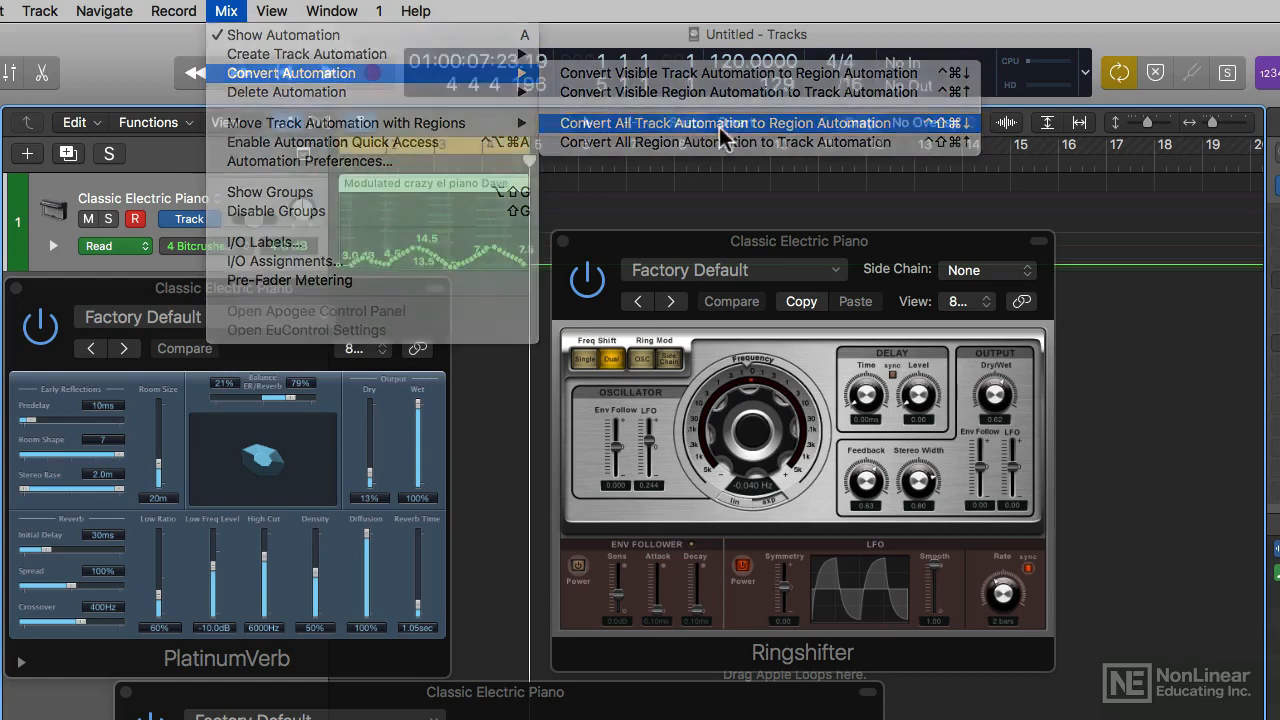
{"action": "left_click", "coordinate": [720, 128]}
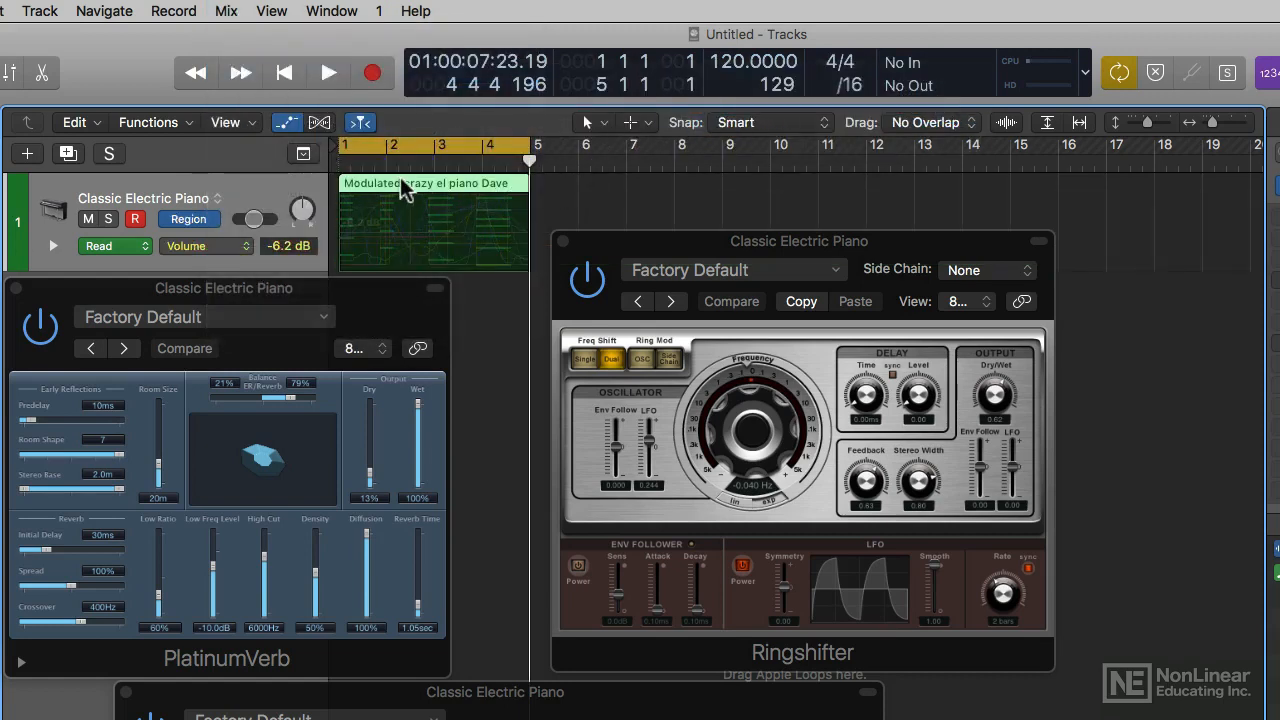
Add the automated region to the Apple Loops library as a new loop with WHOA in its name
{"action": "left_click_drag", "start_coordinate": [405, 193], "coordinate": [1279, 668]}
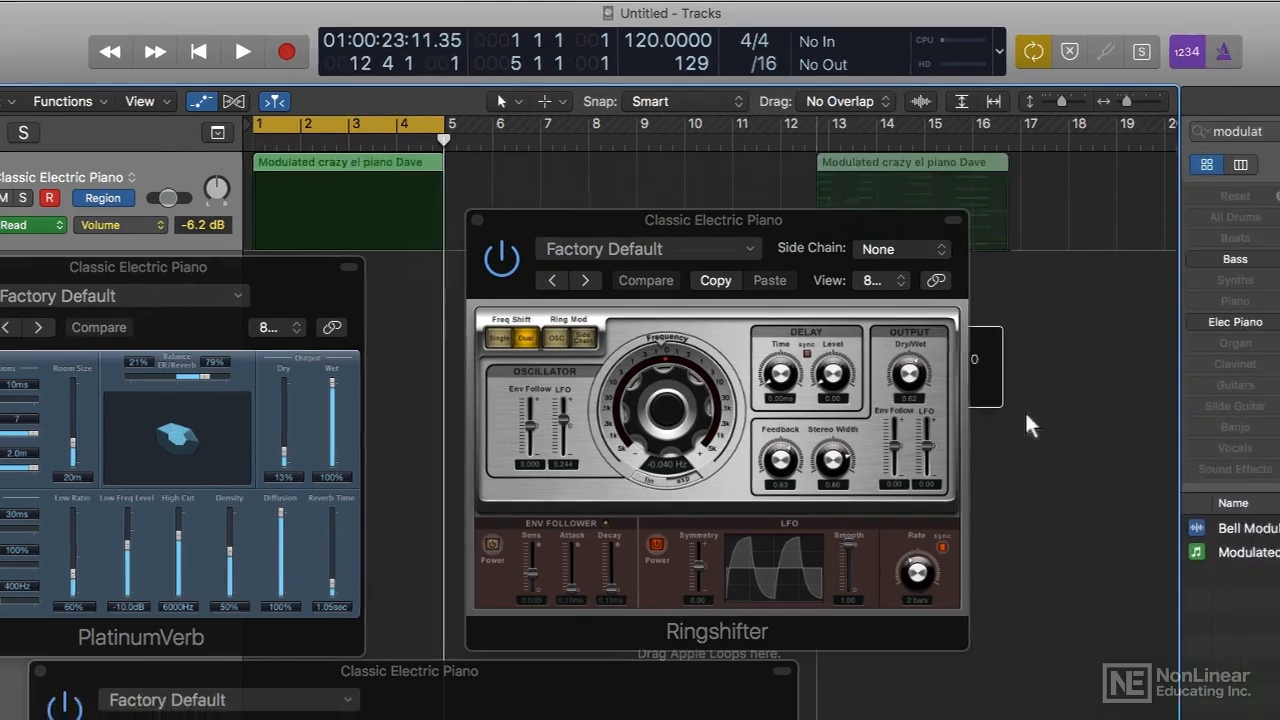
{"action": "left_click_drag", "start_coordinate": [893, 546], "coordinate": [894, 549]}
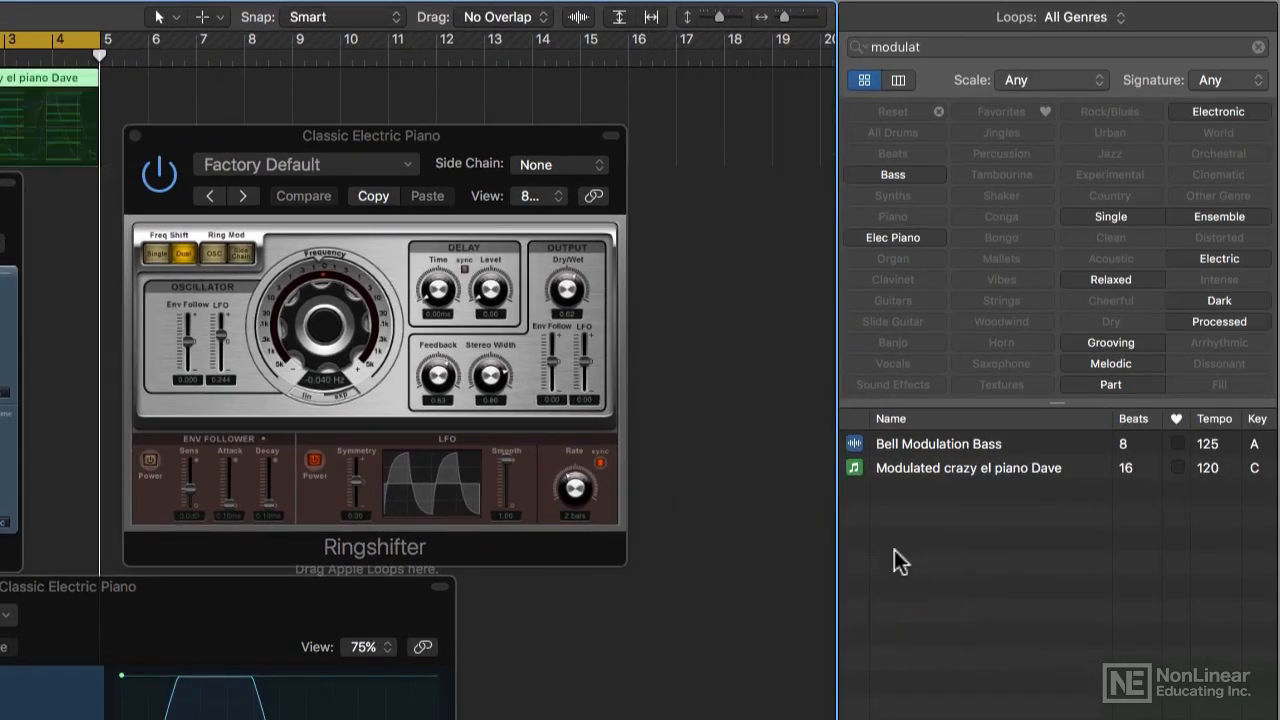
{"action": "left_click", "coordinate": [362, 66]}
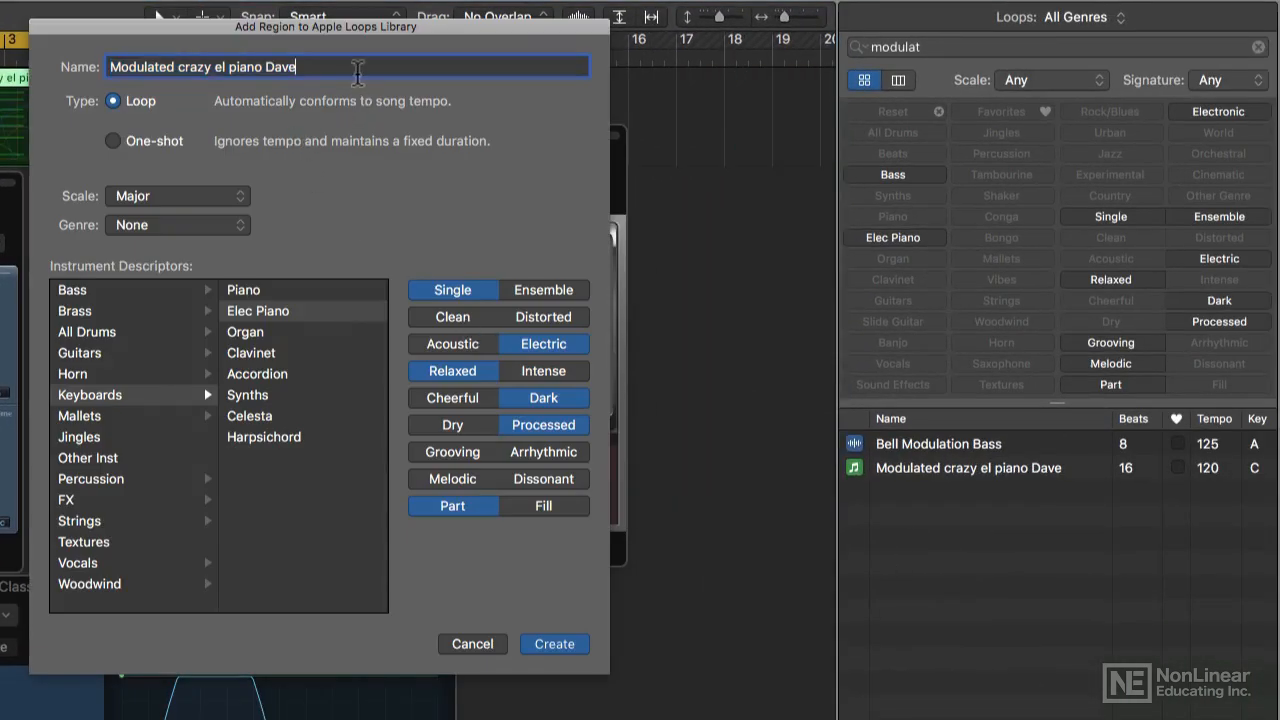
{"action": "type", "text": "WHOA"}
{"action": "key", "text": "Return"}
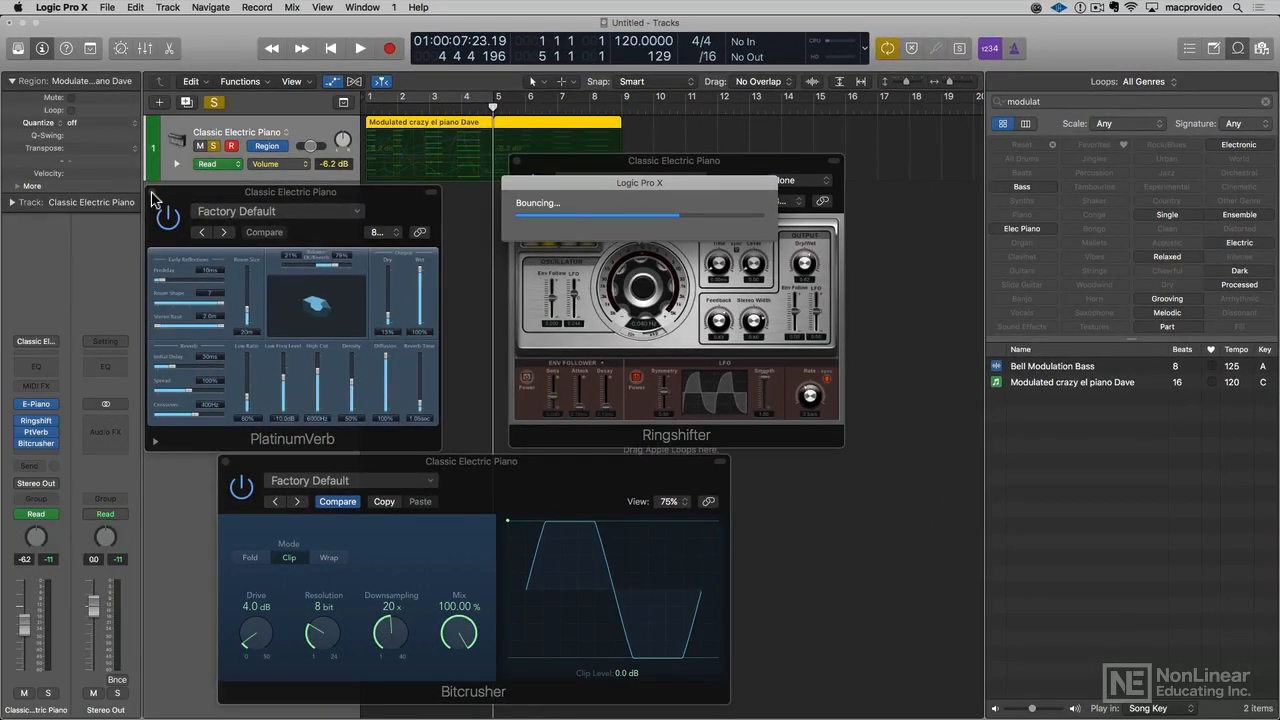
Close the PlatinumVerb, Ringshifter and Bitcrusher plug-in windows
{"action": "left_click", "coordinate": [152, 192]}
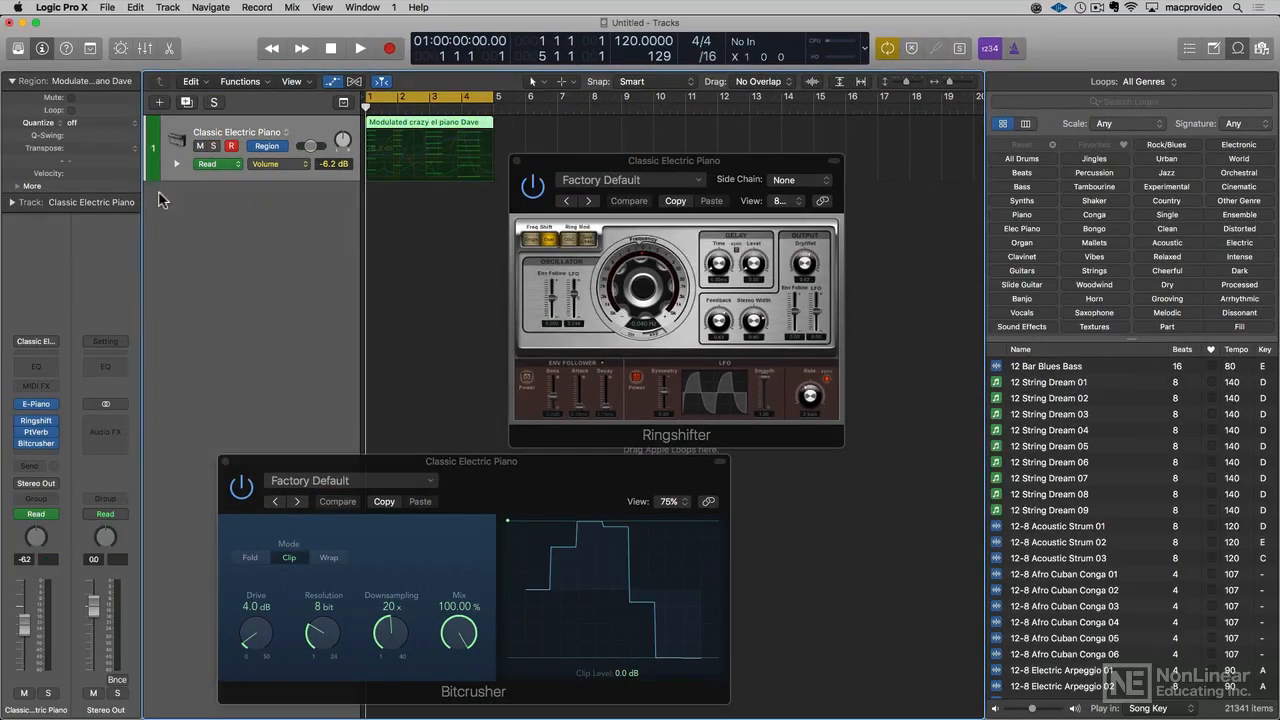
{"action": "left_click", "coordinate": [515, 160]}
{"action": "left_click", "coordinate": [225, 462]}
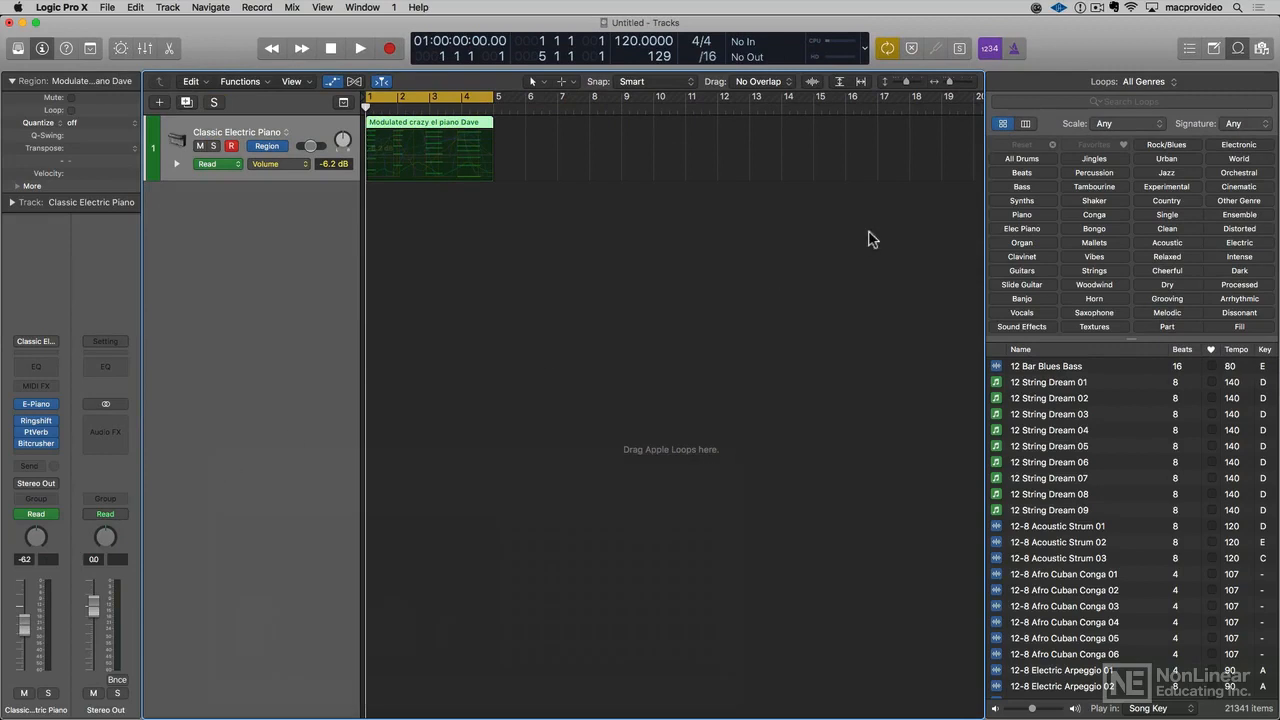
Search the loop library for "modul" and add the WHOA electric piano loop at bar 1 on a new track below the original
{"action": "left_click", "coordinate": [1127, 101]}
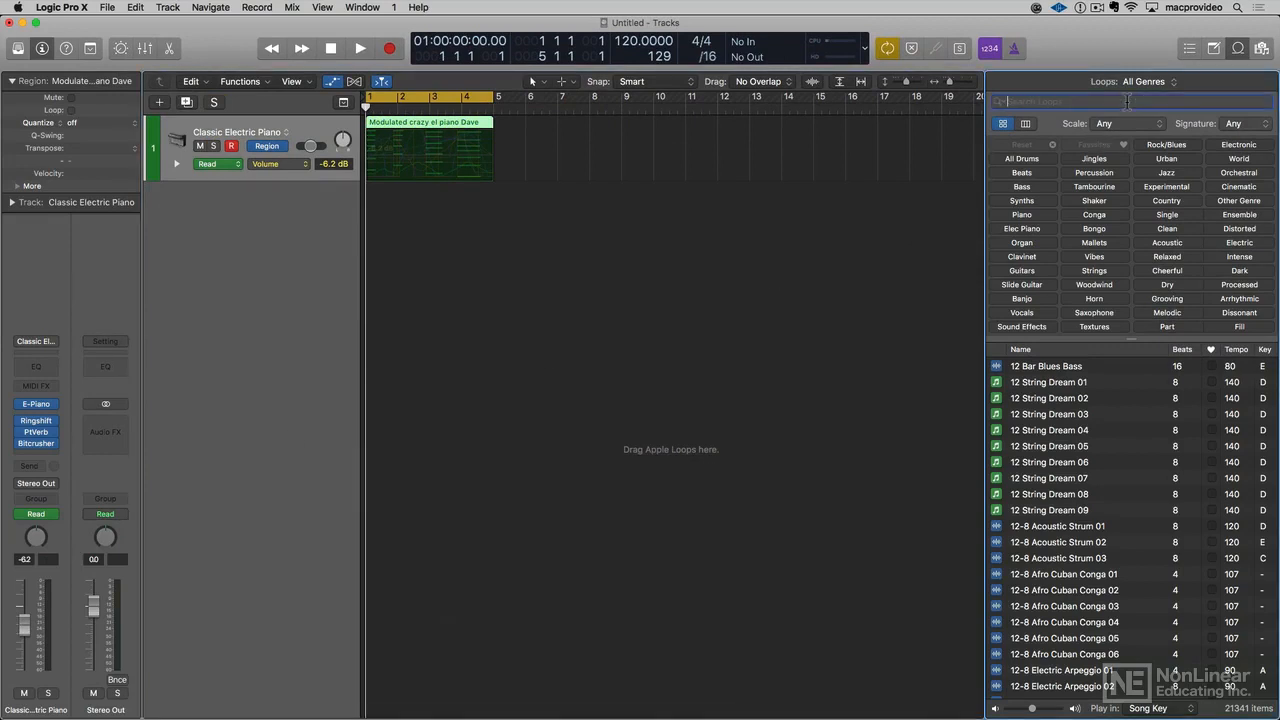
{"action": "type", "text": "mod"}
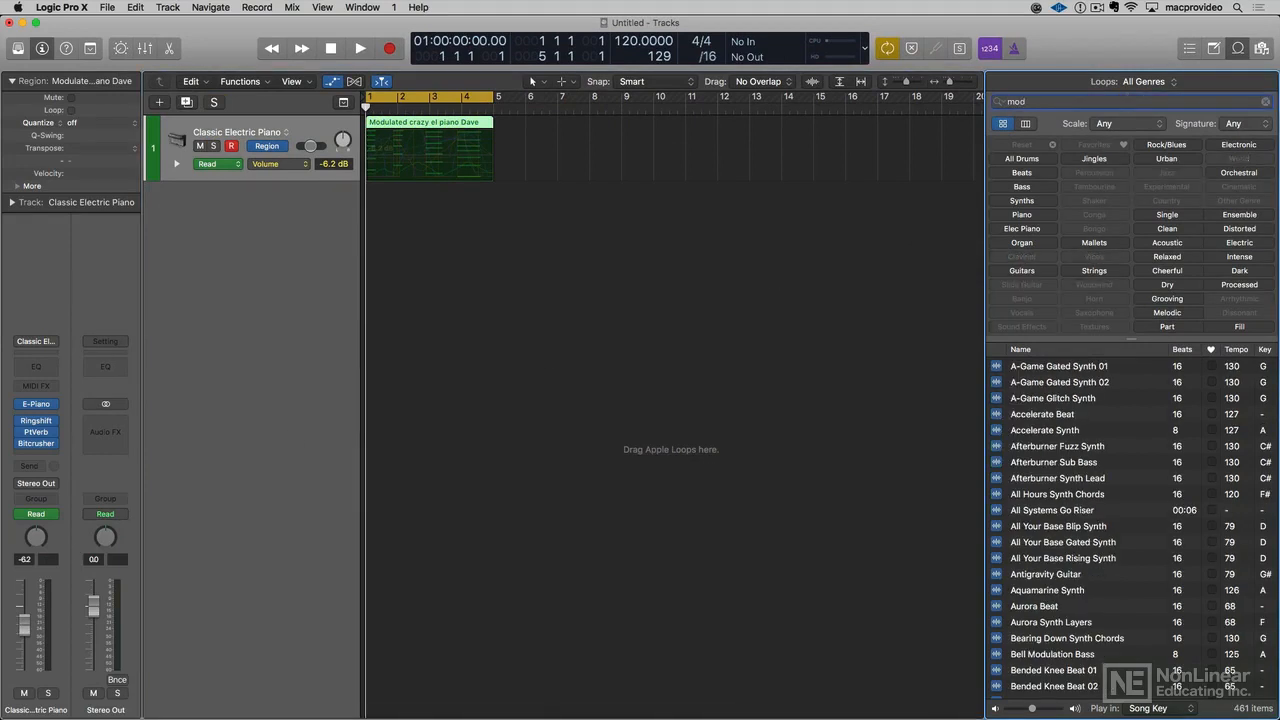
{"action": "type", "text": "ul"}
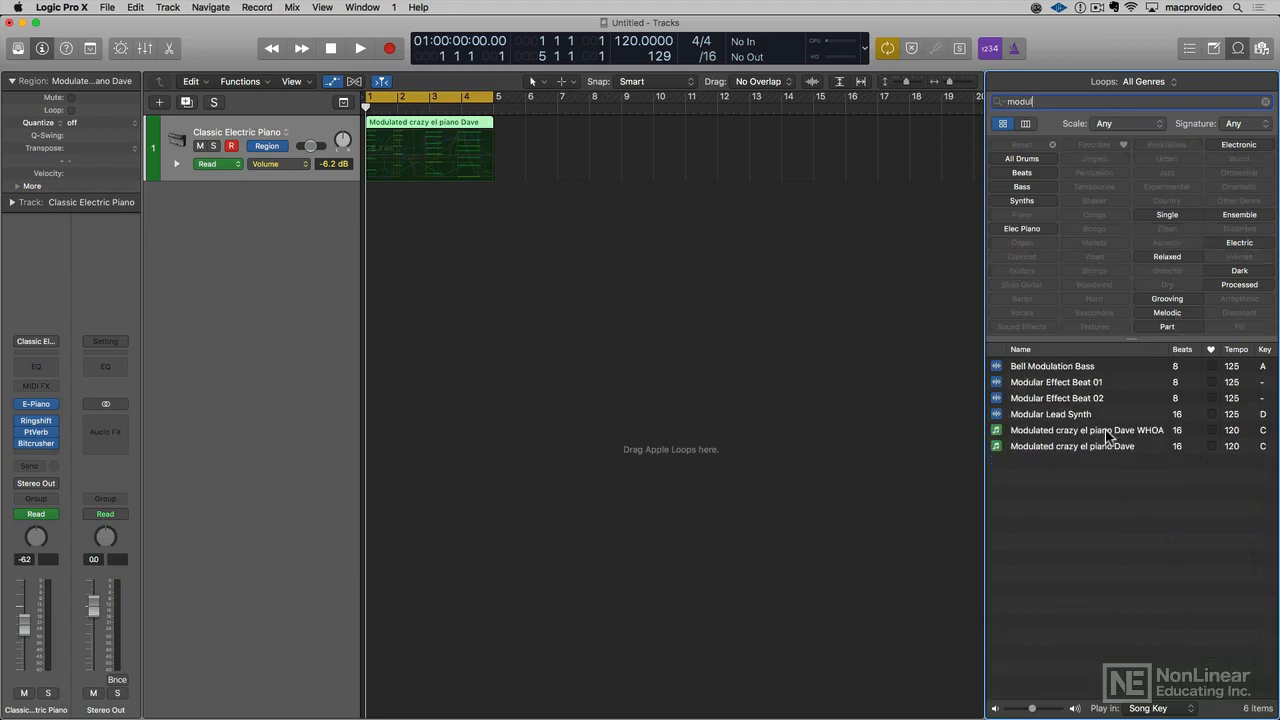
{"action": "left_click_drag", "start_coordinate": [1108, 434], "coordinate": [369, 302]}
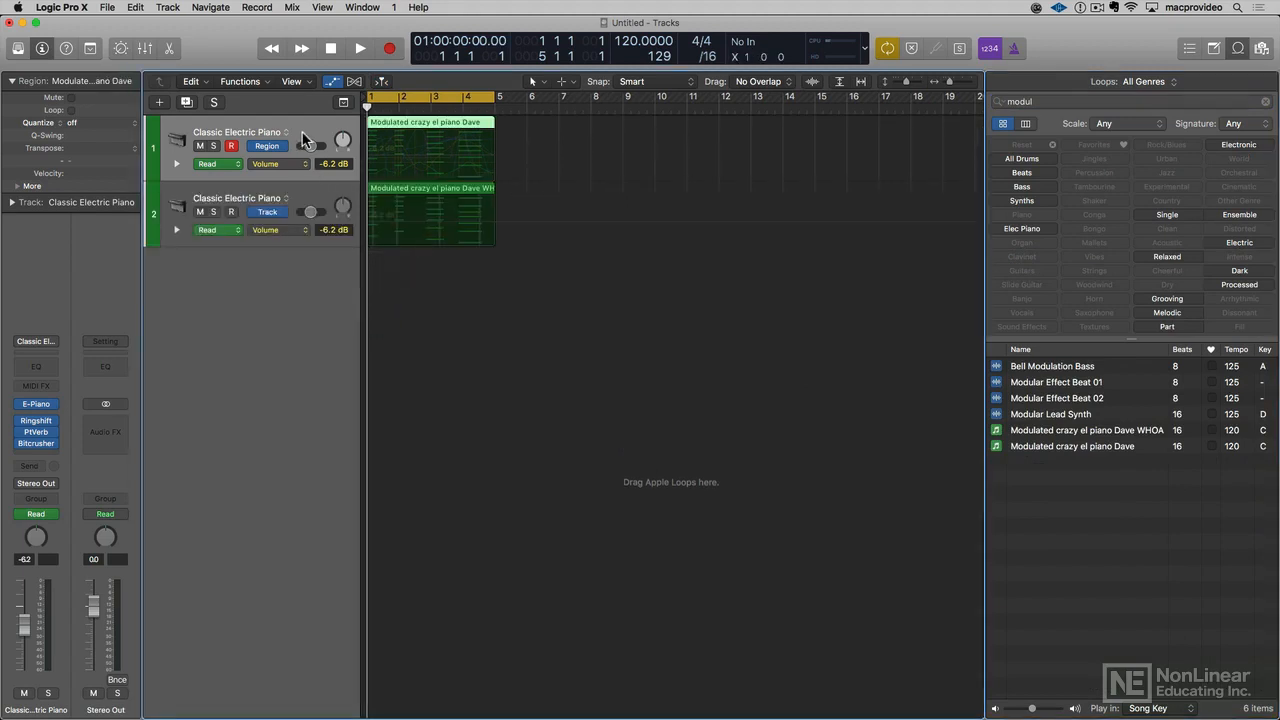
Delete the original piano region and its track together with their automation data, and play back the WHOA loop
{"action": "key", "text": "Delete"}
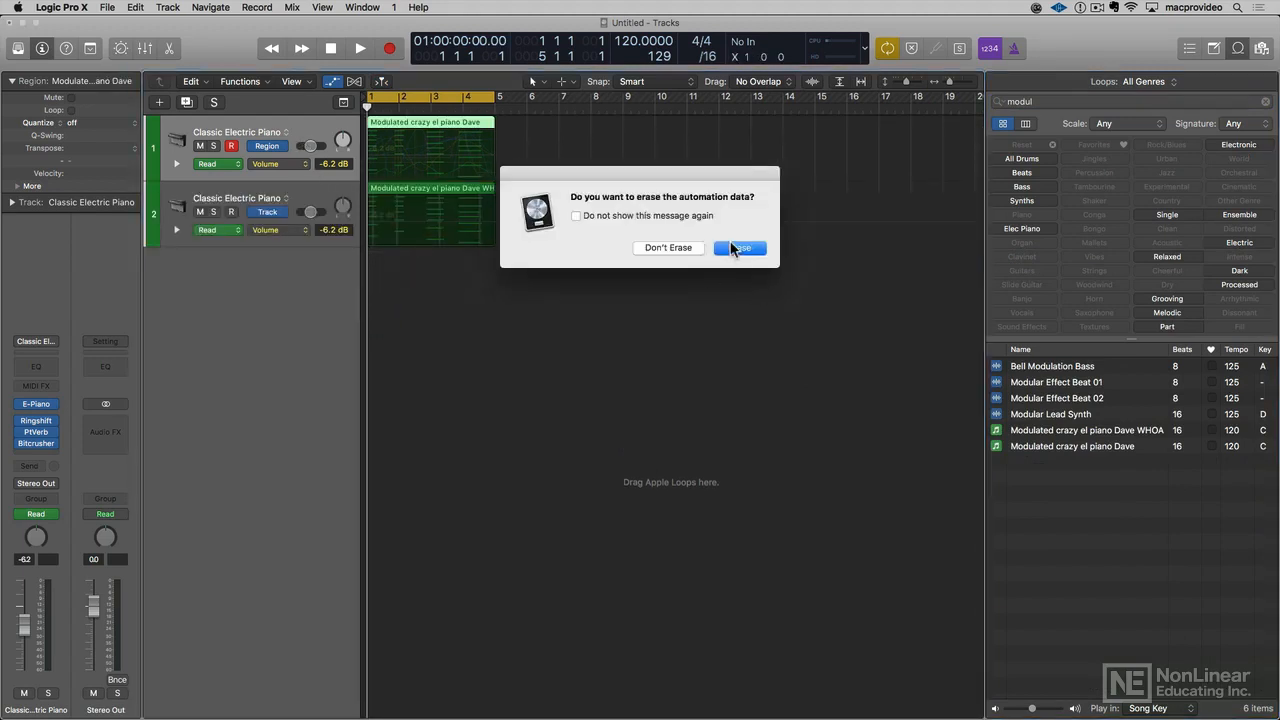
{"action": "left_click", "coordinate": [734, 249]}
{"action": "key", "text": "Delete"}
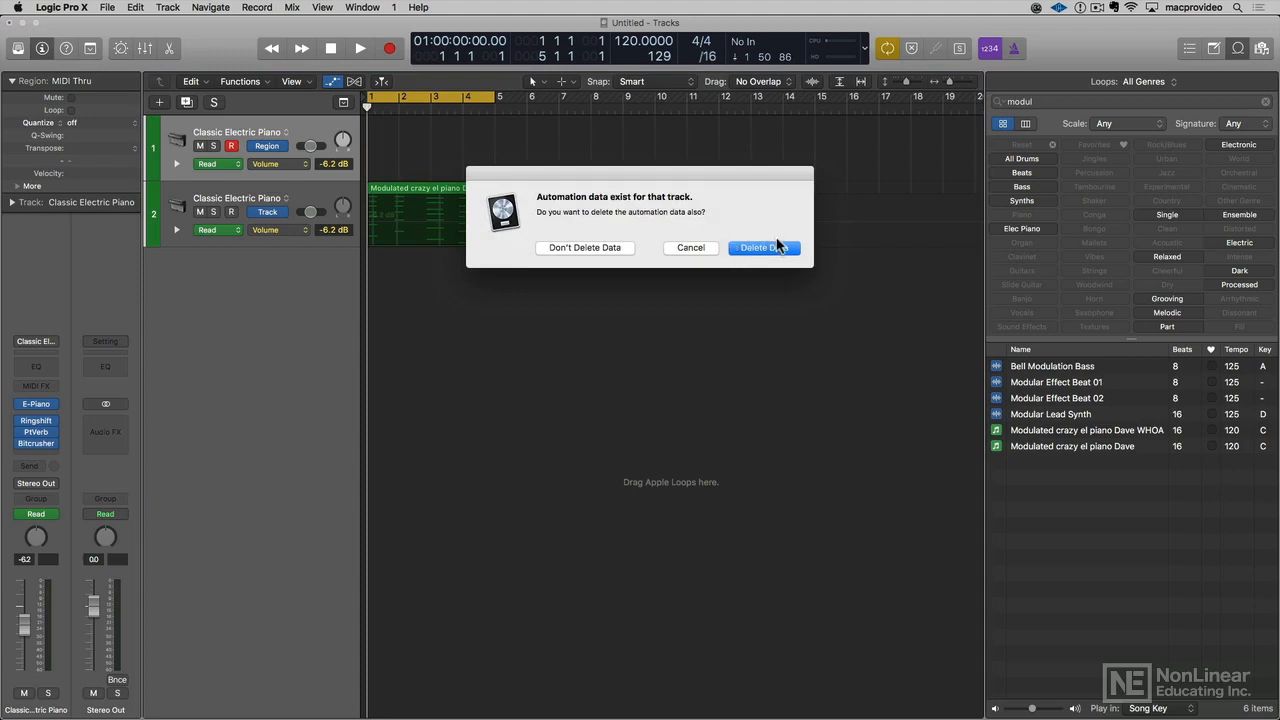
{"action": "left_click", "coordinate": [768, 246]}
{"action": "key", "text": "space"}
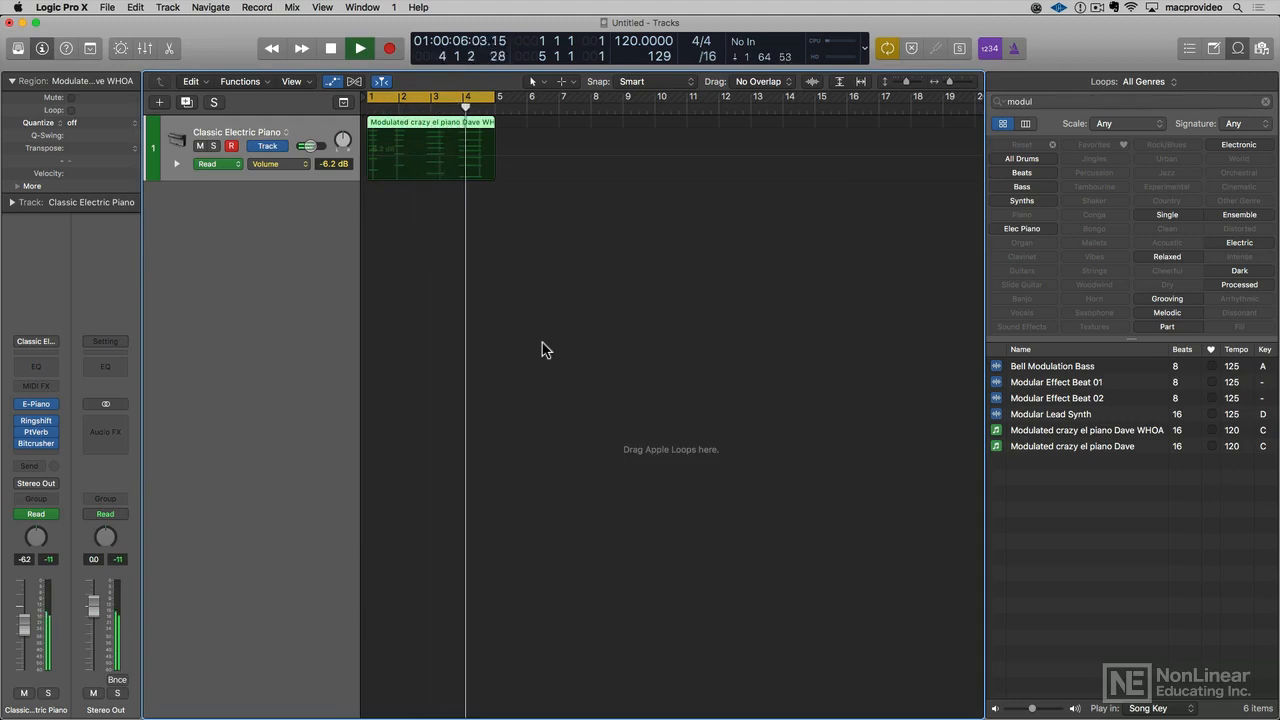
{"action": "key", "text": "space"}
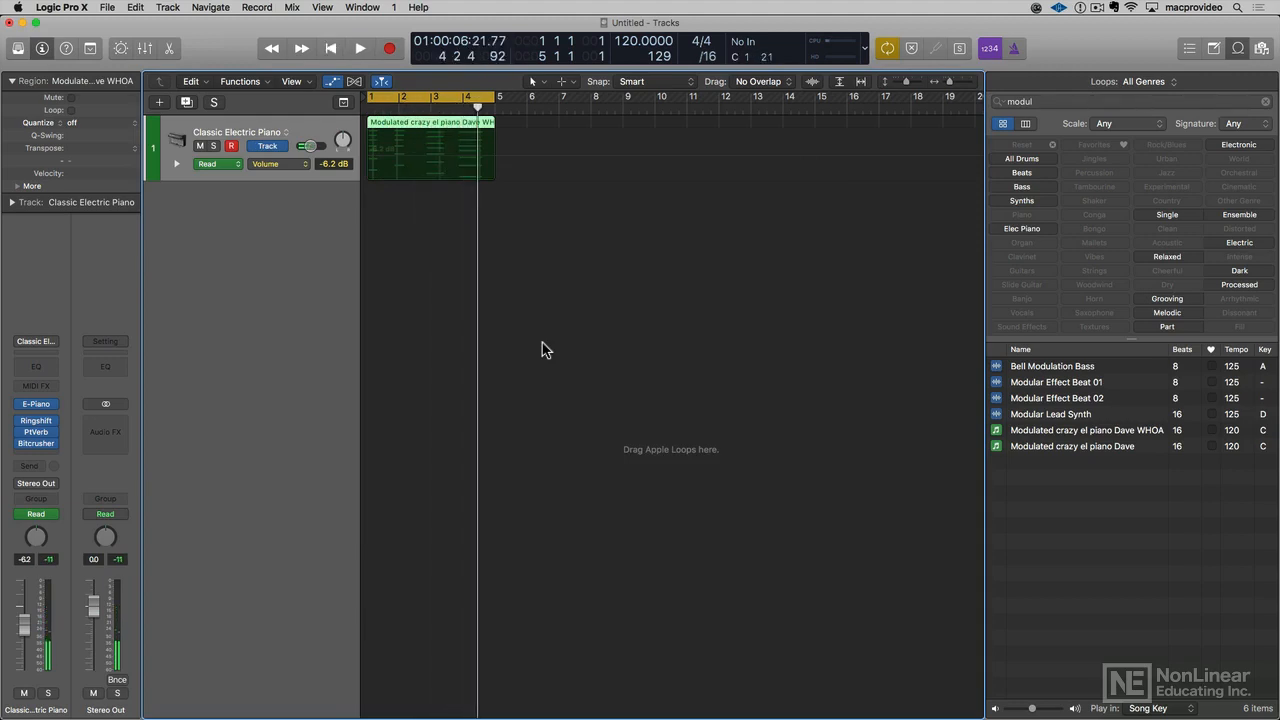